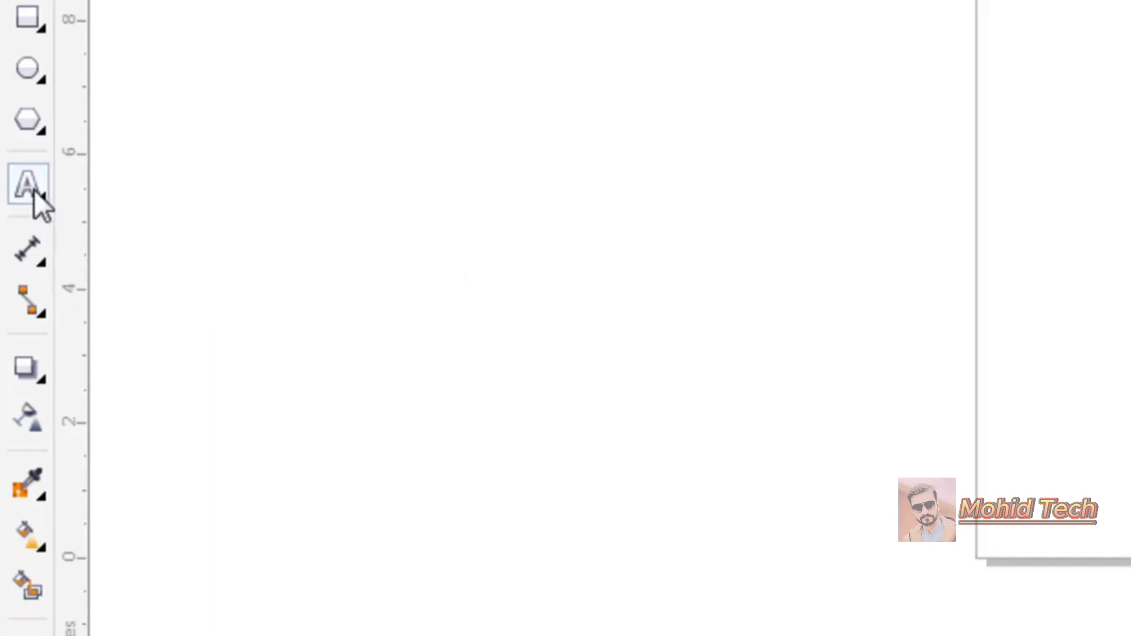
Start an artistic text object with the Text tool in the upper-left area of the page
click(34, 189)
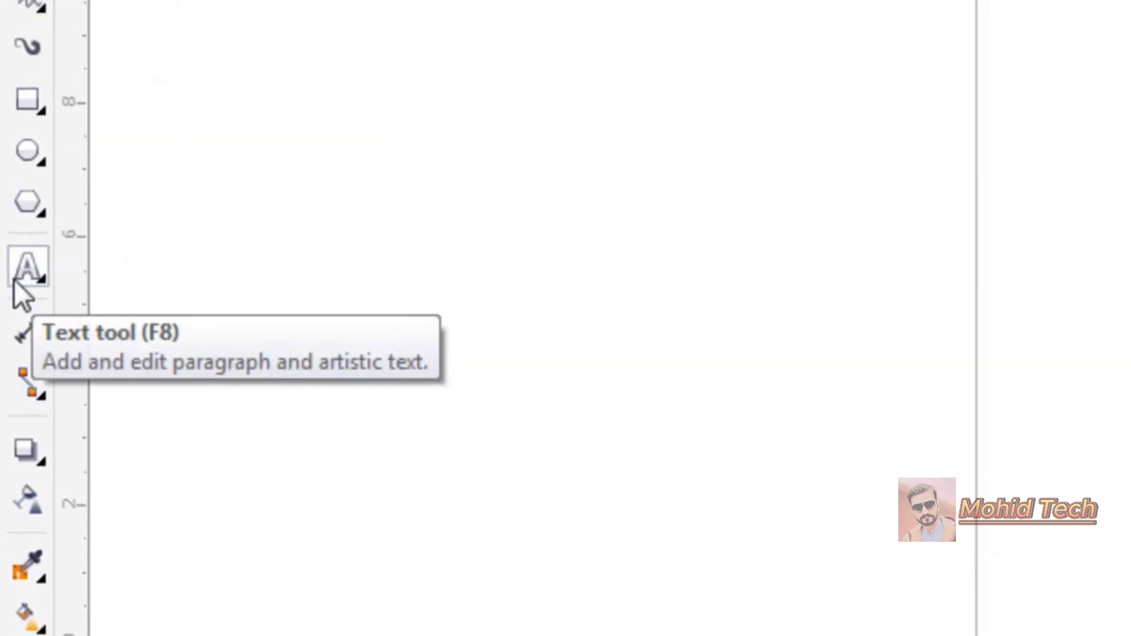
click(14, 279)
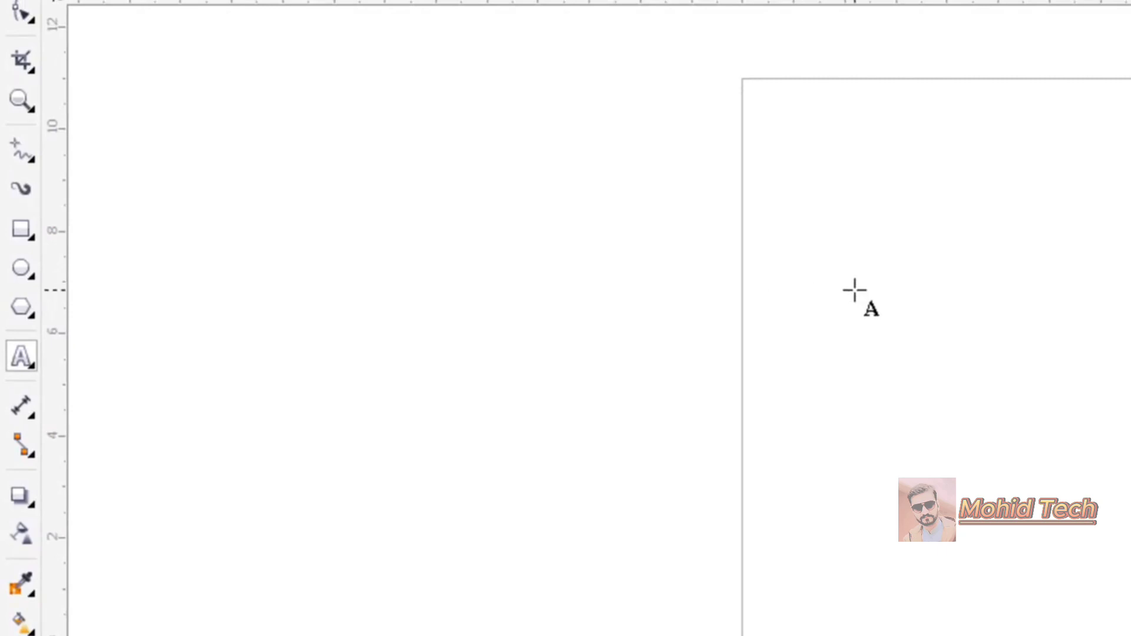
click(803, 259)
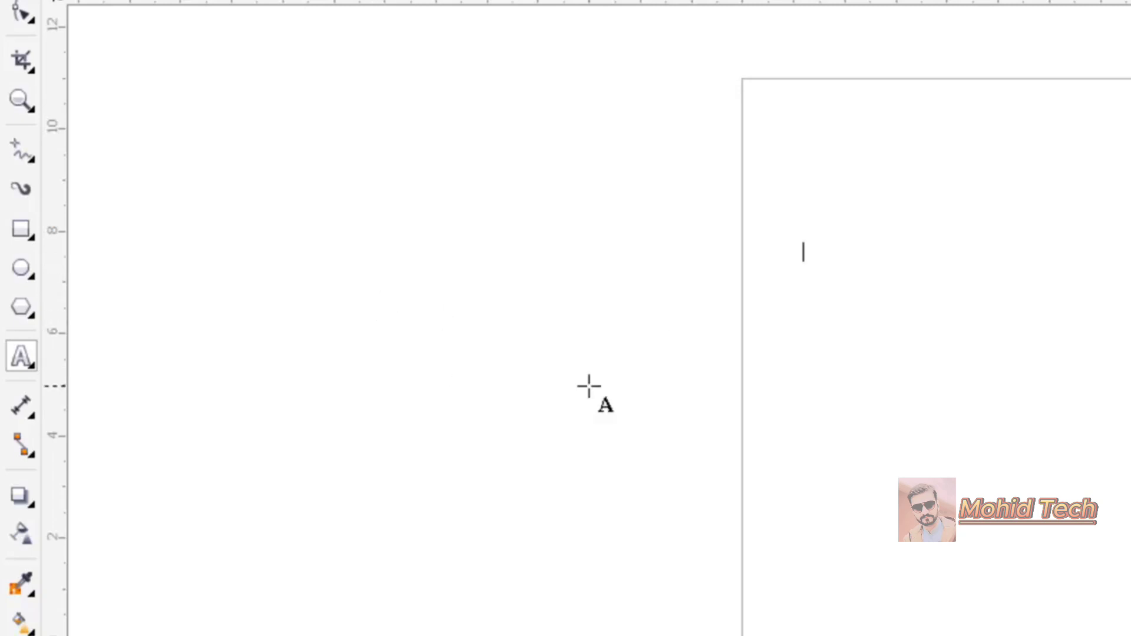
text(C)
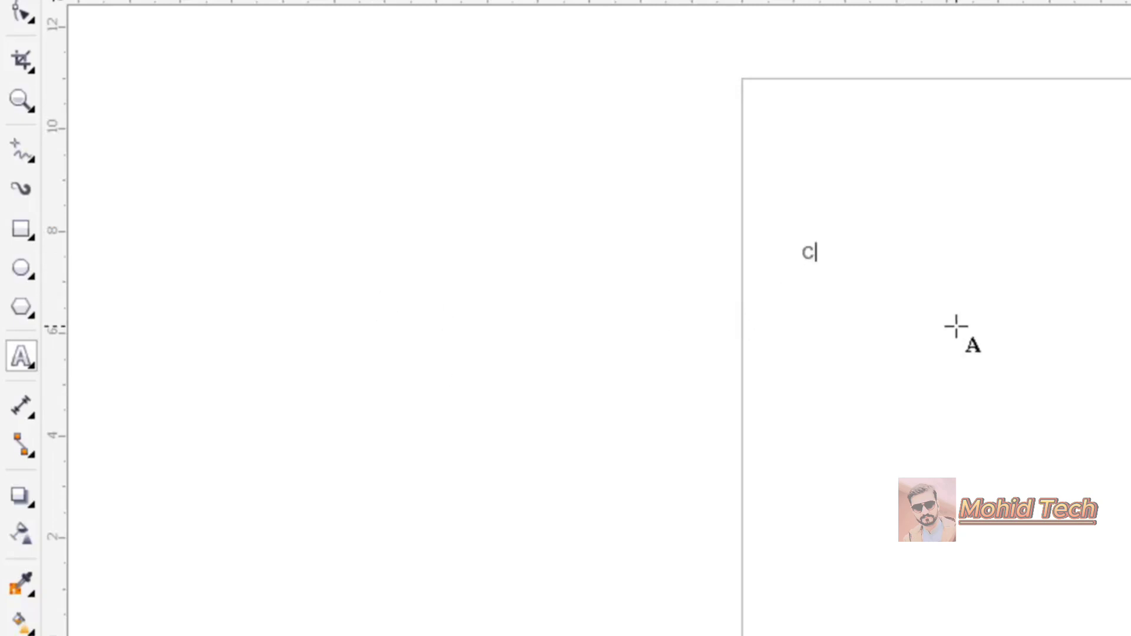
text(orel Draw)
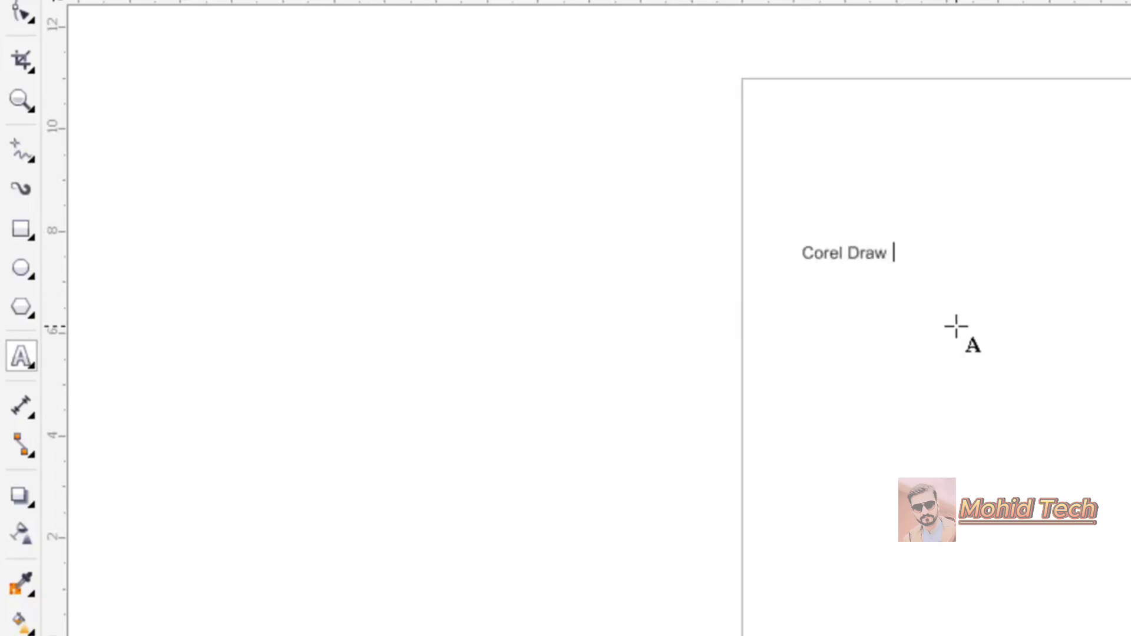
text( X7 Tra)
key(BackSpace)
key(BackSpace)
key(BackSpace)
key(BackSpace)
key(BackSpace)
key(BackSpace)
key(BackSpace)
key(BackSpace)
key(BackSpace)
key(BackSpace)
key(BackSpace)
key(BackSpace)
key(BackSpace)
key(BackSpace)
key(BackSpace)
key(BackSpace)
key(BackSpace)
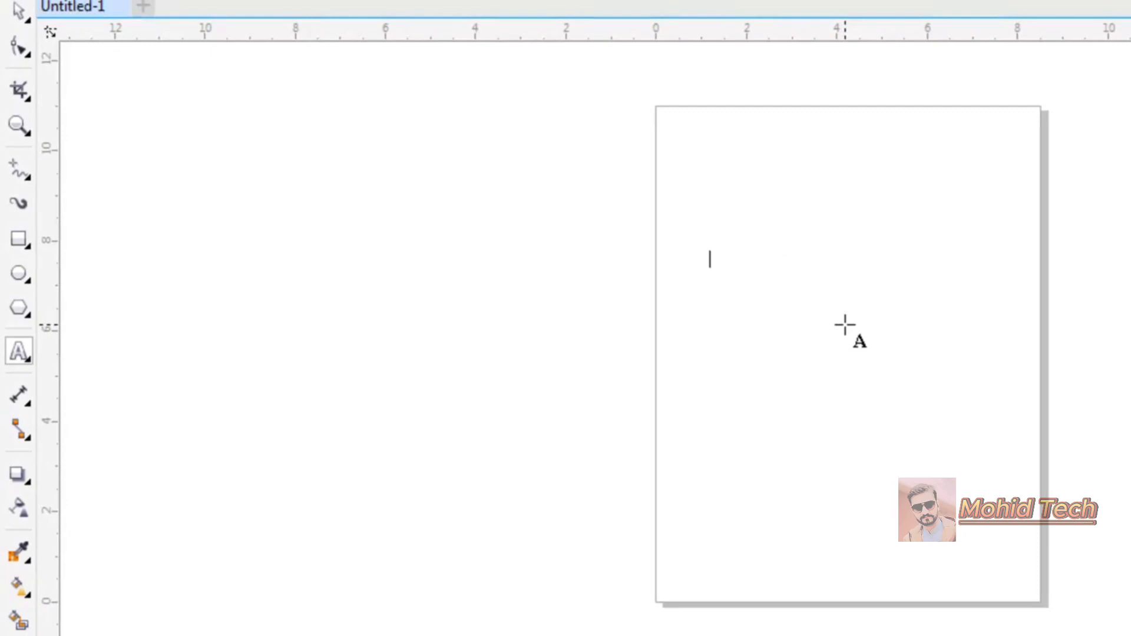
Enter "Welcome to Corel Draw X7" as the artistic text
text(welcome to Co)
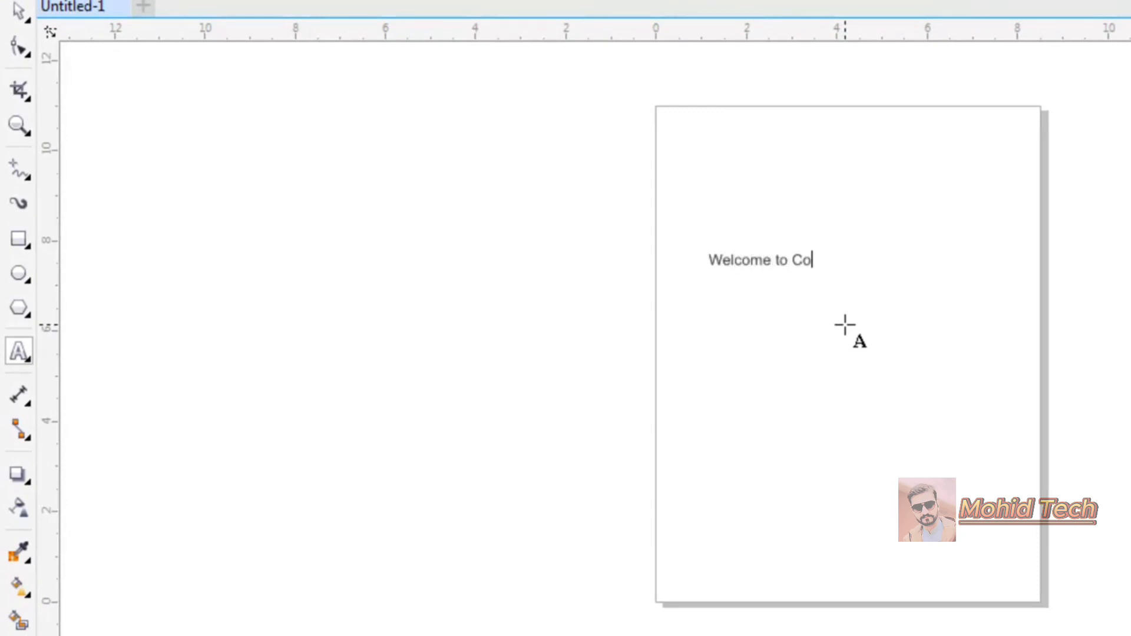
text(rel Draw X7)
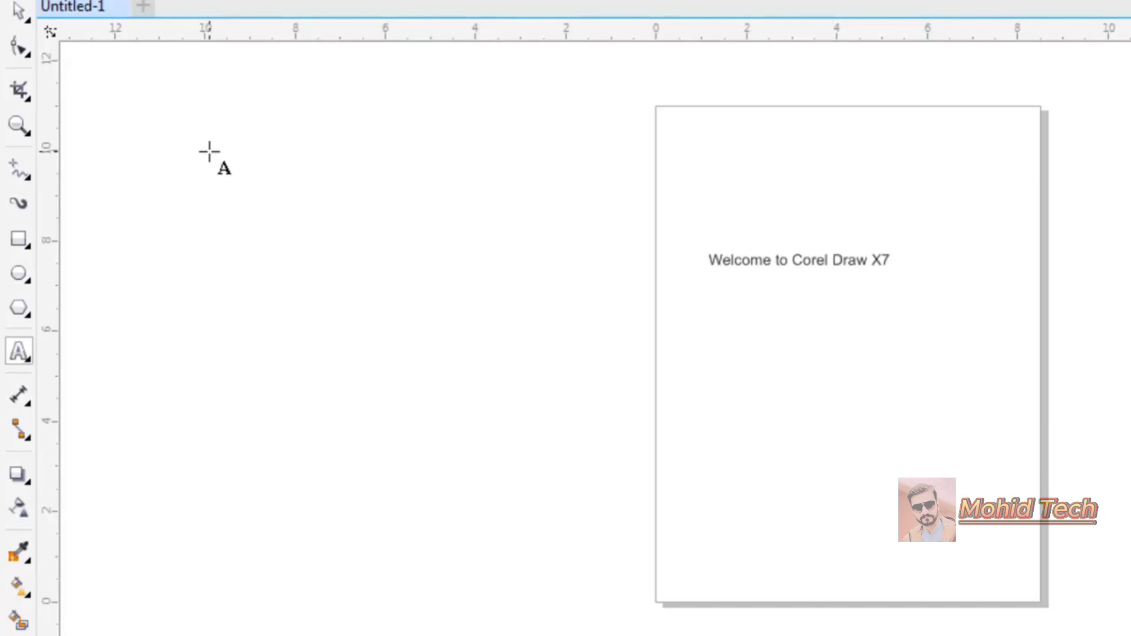
Enlarge the text object proportionally to about 9.44 inches wide and move it to about X 4.2, Y 8.2 inches
click(18, 12)
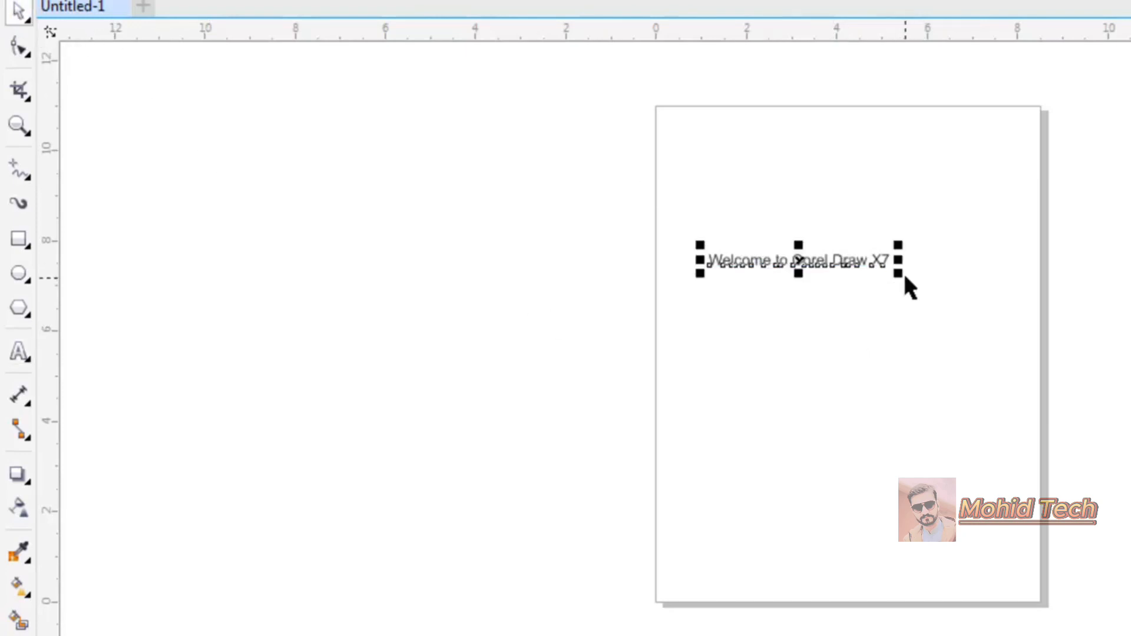
drag(901, 274, 1101, 394)
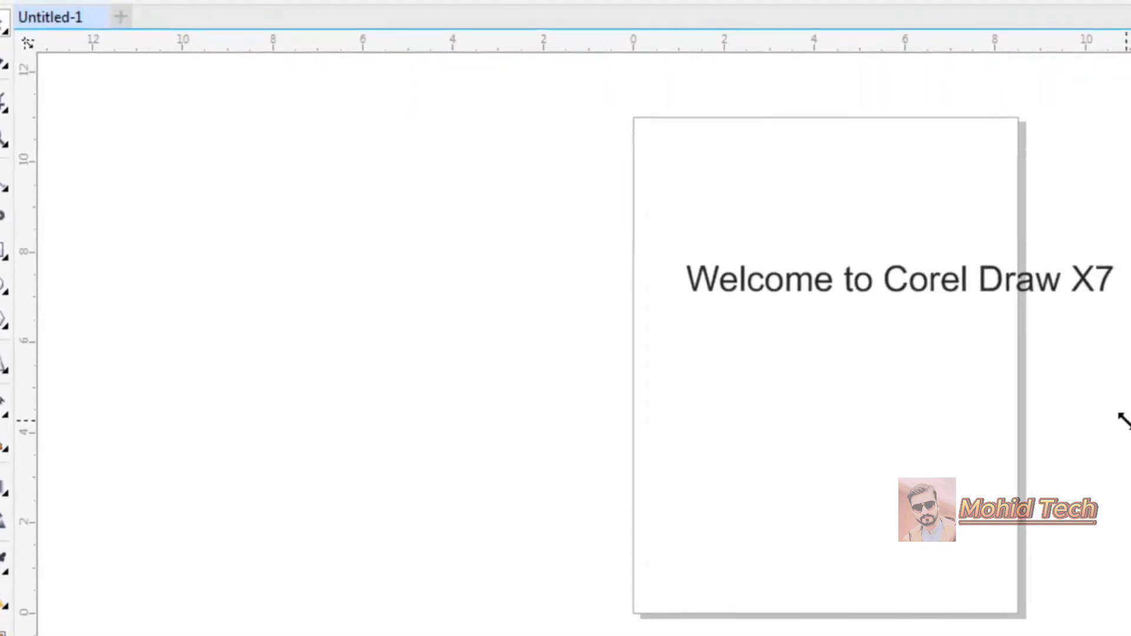
mouse_move(840, 375)
mouse_down()
mouse_move(662, 392)
mouse_move(754, 438)
mouse_up()
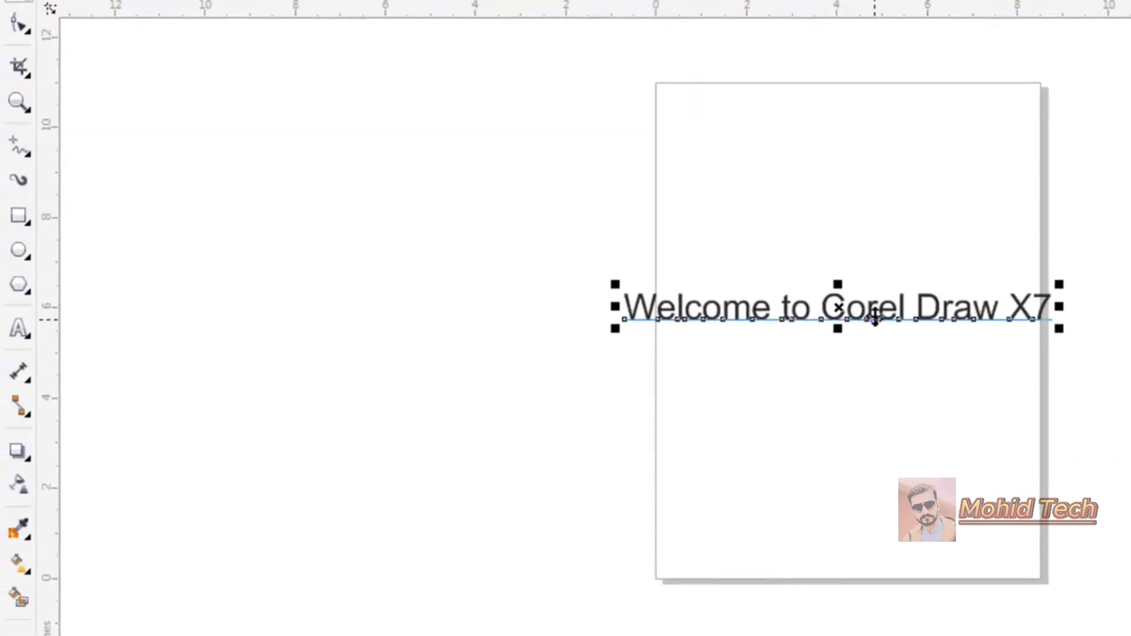
mouse_move(875, 320)
mouse_down()
mouse_move(796, 271)
mouse_move(891, 219)
mouse_move(879, 222)
mouse_up()
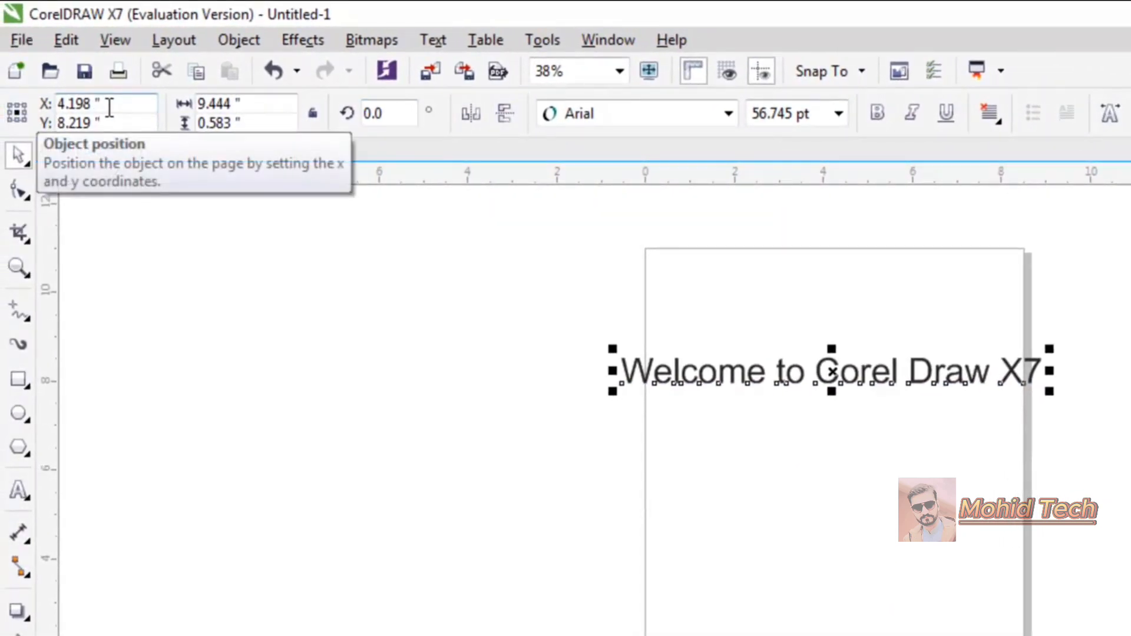
Set the text object's position to X 5 and Y 7 inches
drag(106, 108, 55, 106)
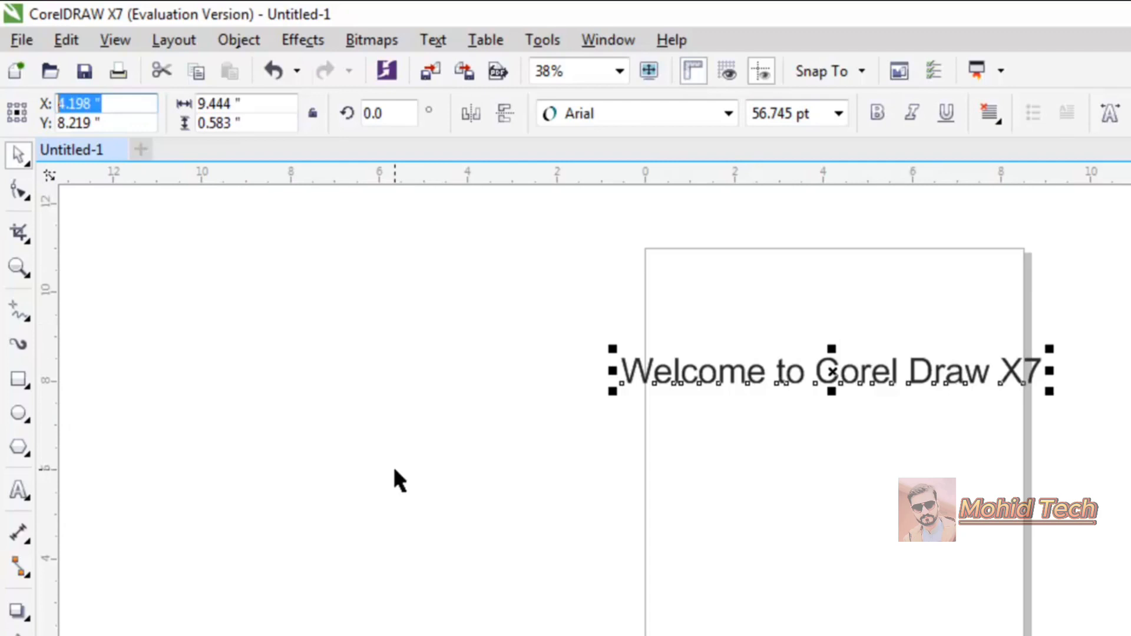
text(5)
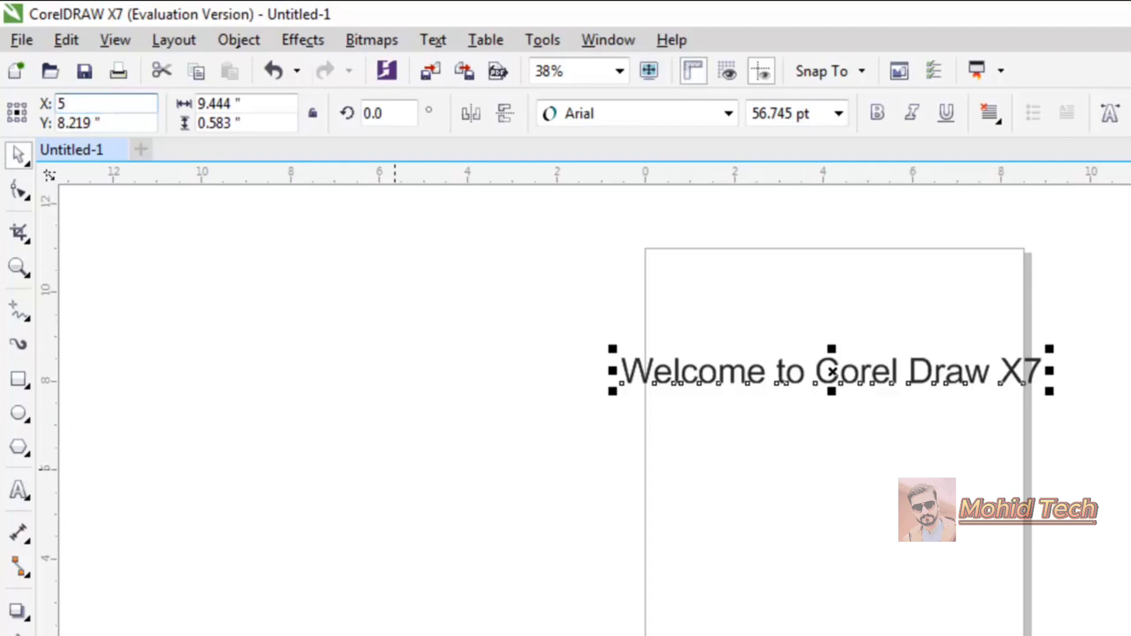
key(Return)
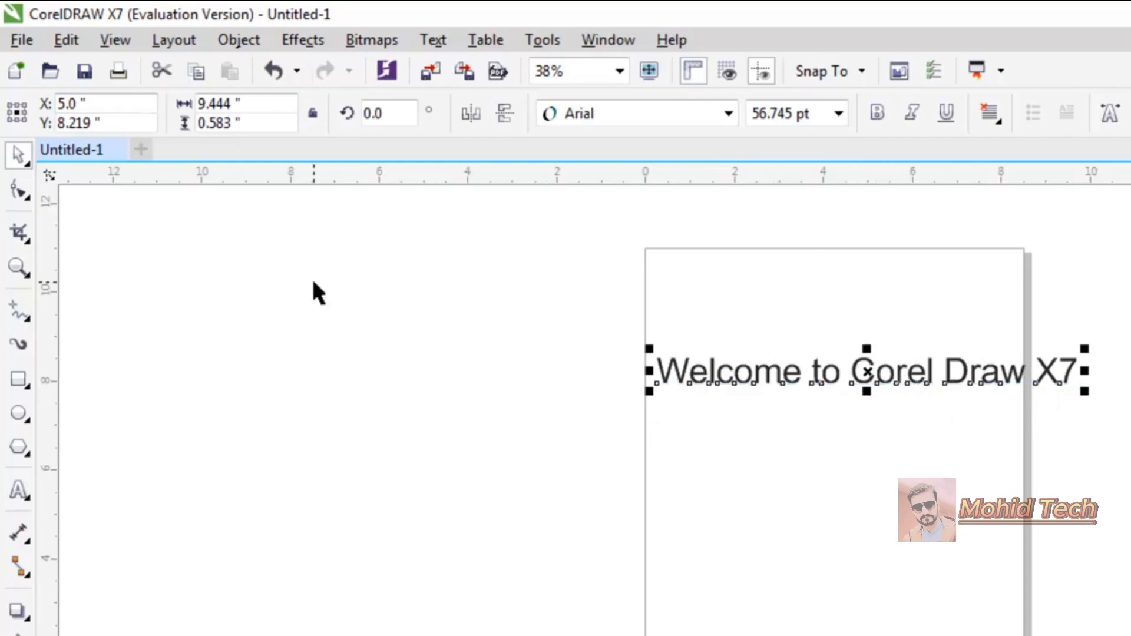
click(118, 123)
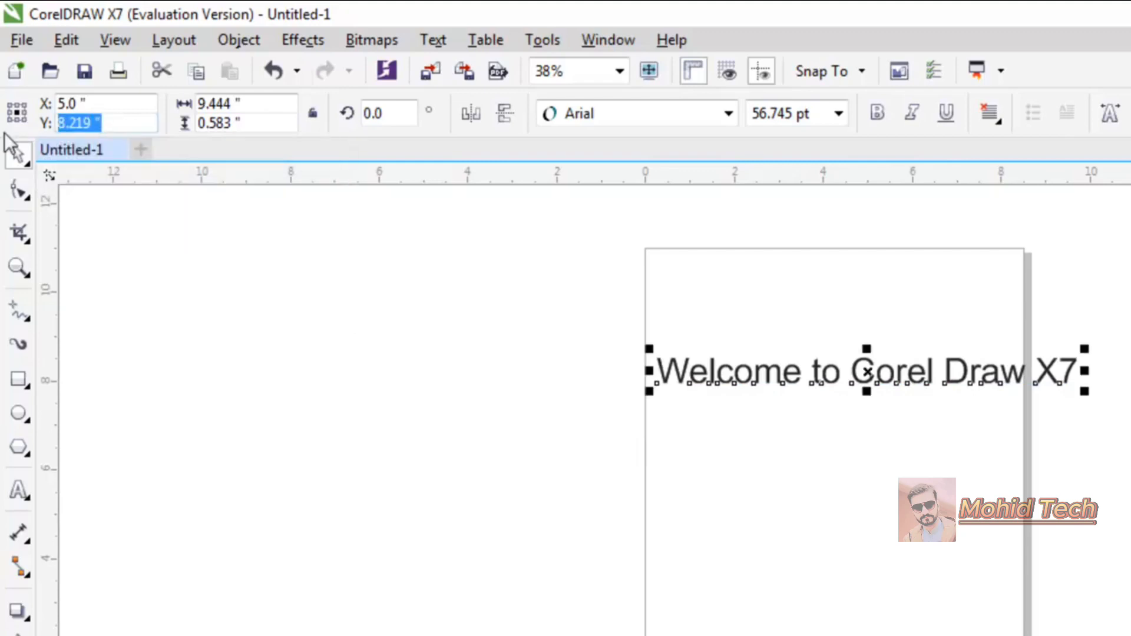
text(7)
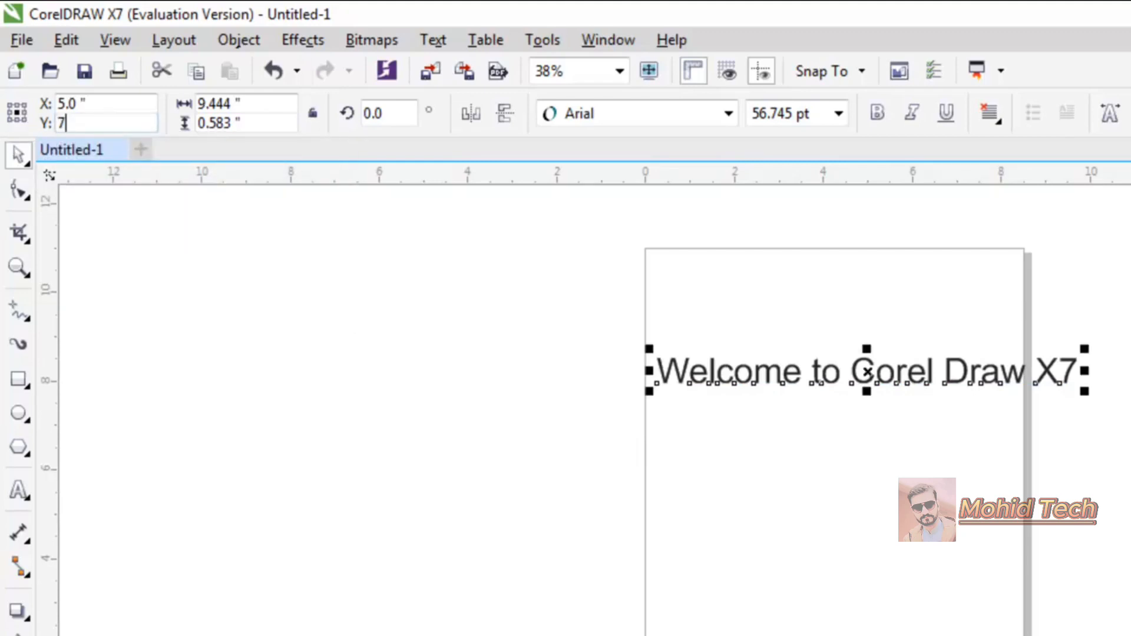
key(Return)
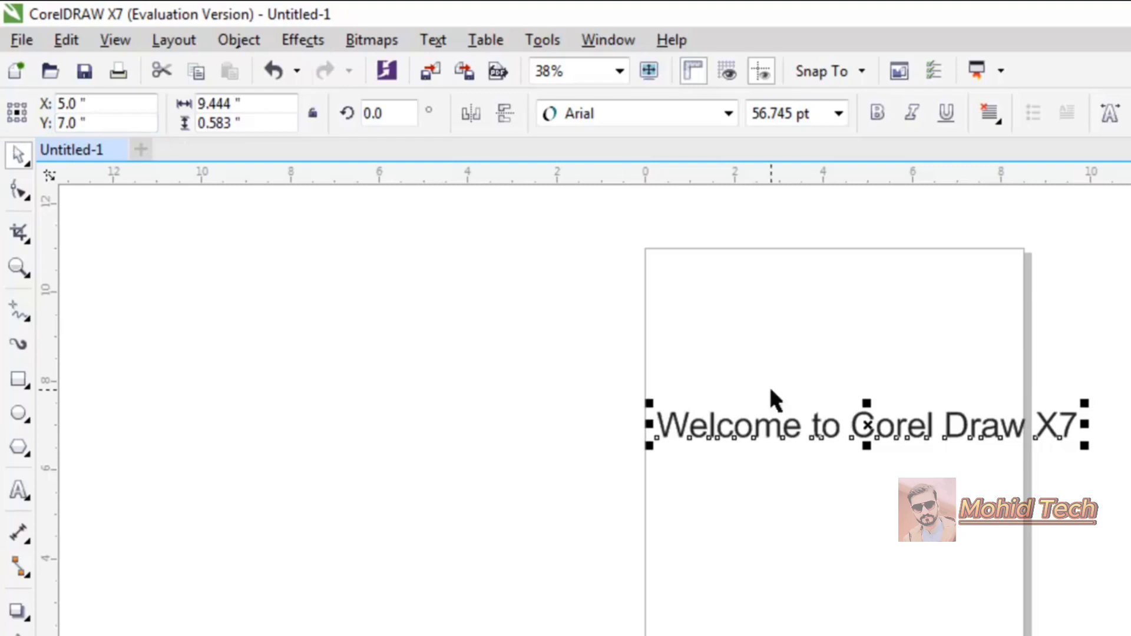
Set the text's width to 8 inches and shift it left to about X 4.35 inches so it fits the page
click(251, 107)
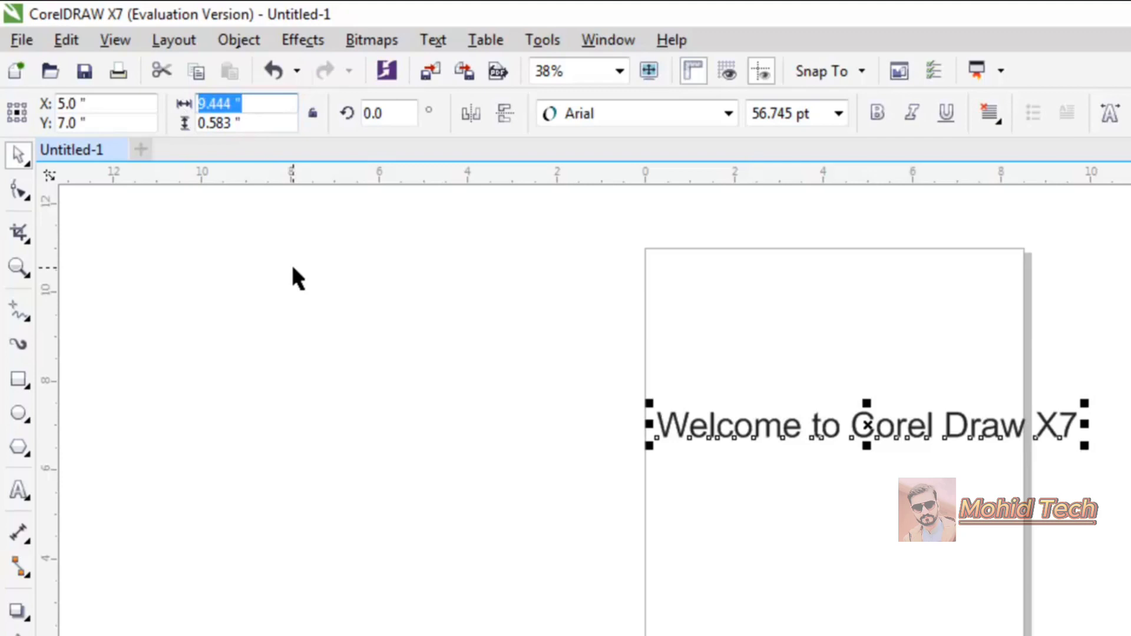
text(8)
key(Return)
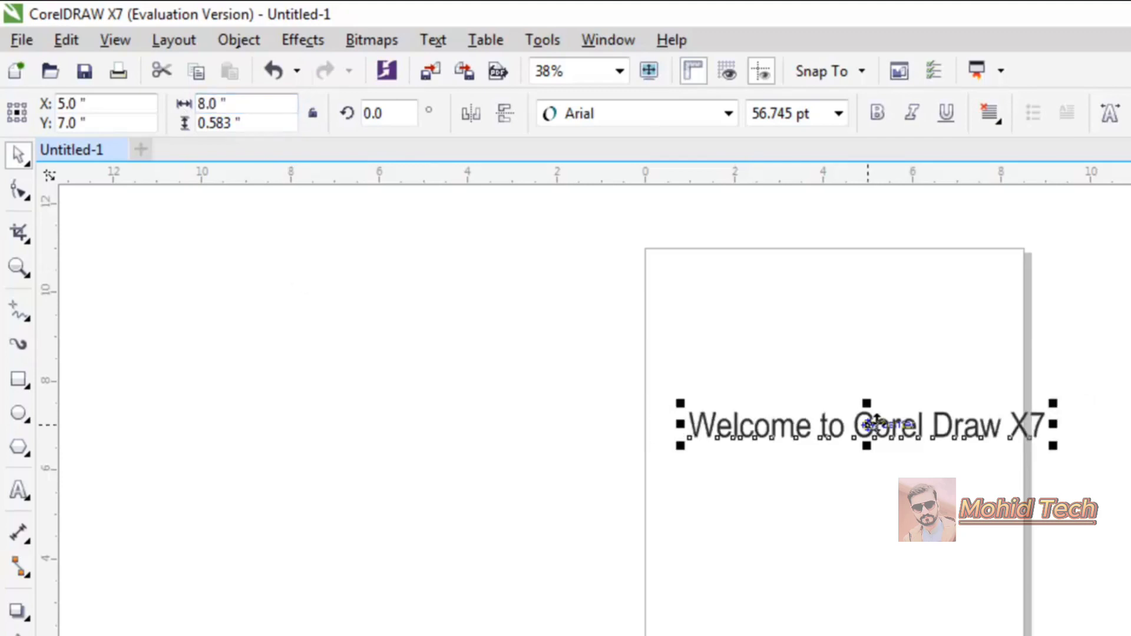
drag(911, 424, 880, 425)
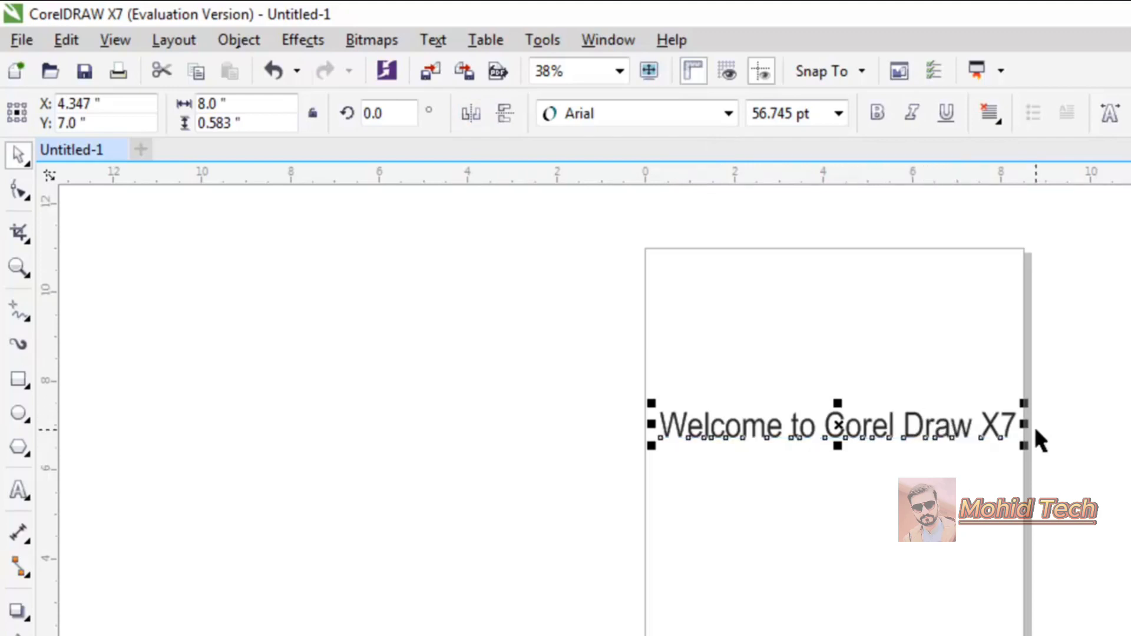
Scale the text up to about 99 pt and recentre it over the page at about X 4.36, Y 6.92 inches
drag(1025, 445, 1130, 478)
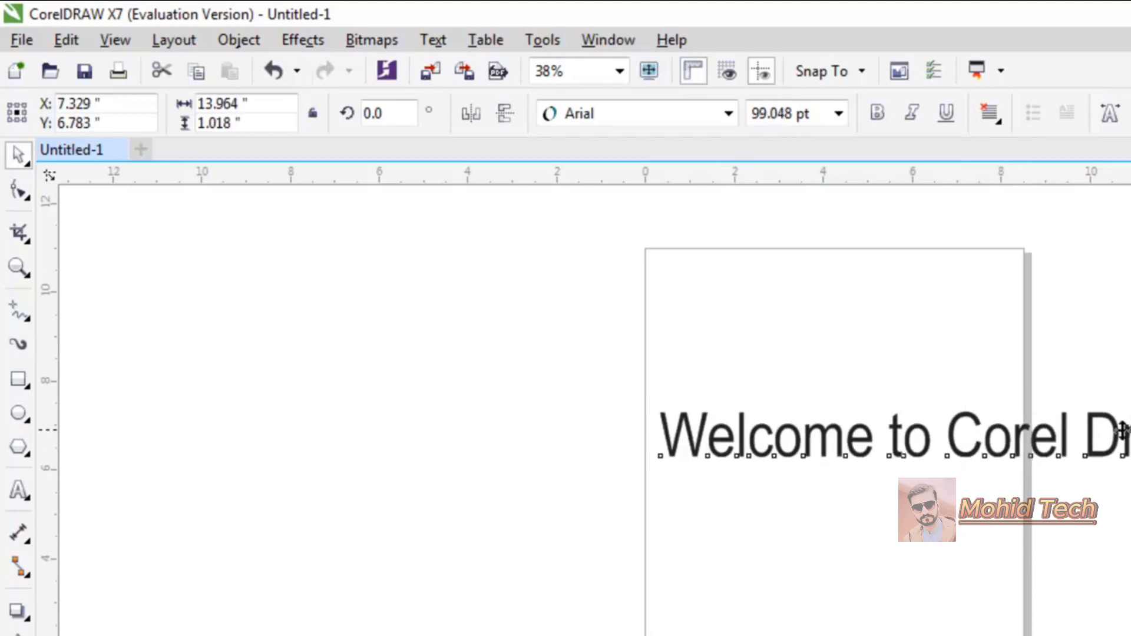
mouse_move(1130, 429)
mouse_down()
mouse_move(946, 427)
mouse_move(1006, 423)
mouse_up()
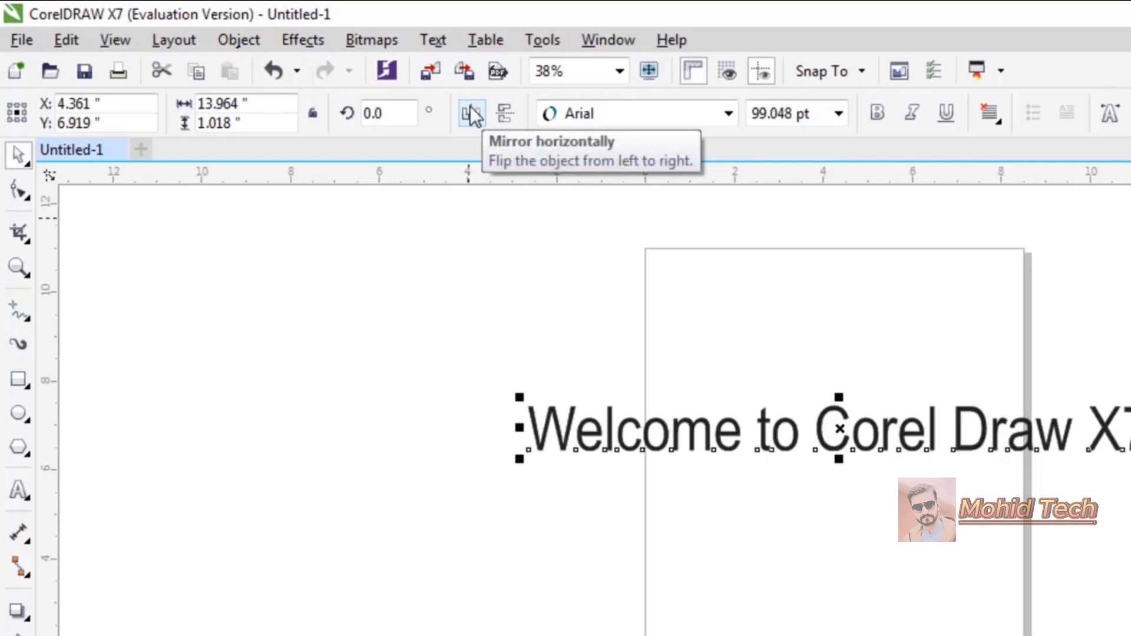
Mirror the text horizontally and back, and flip it vertically and back
click(396, 112)
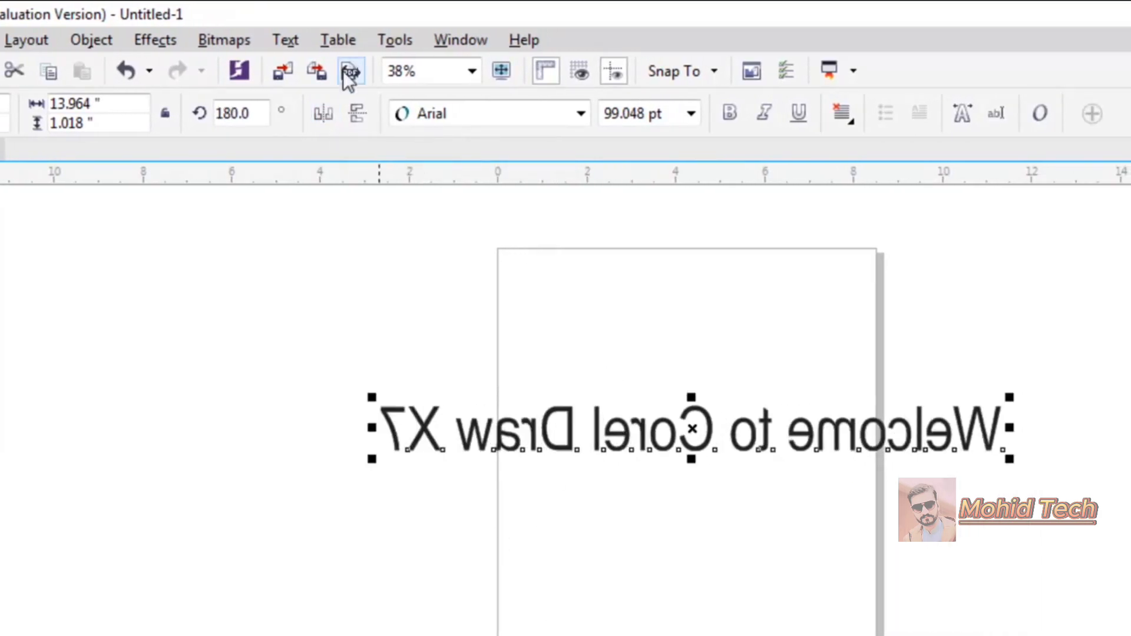
click(320, 116)
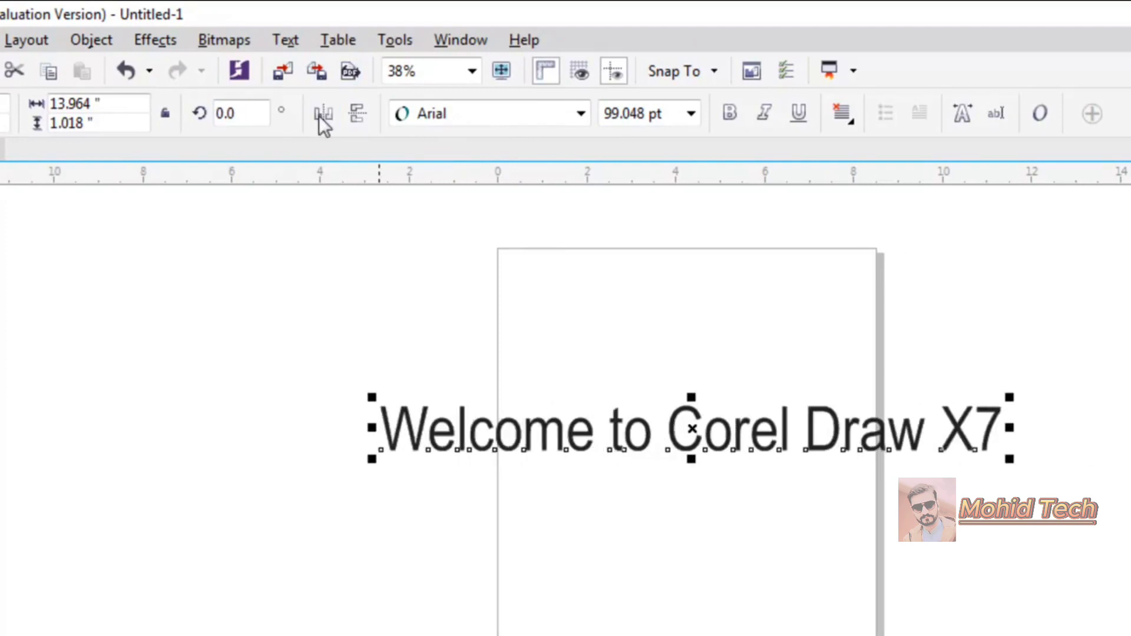
click(361, 113)
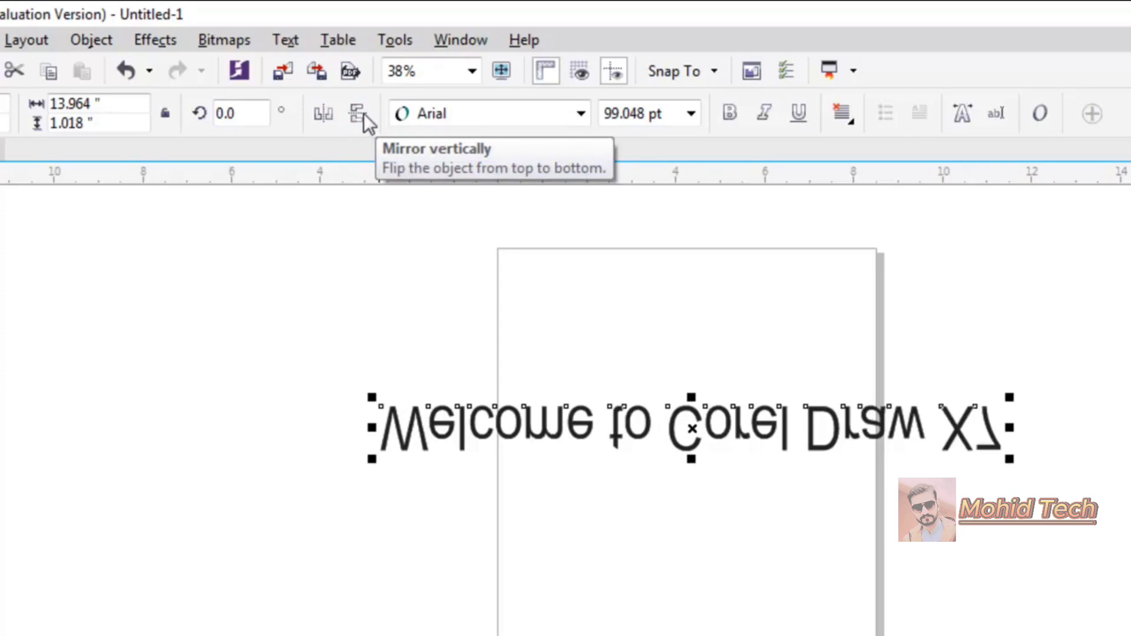
click(363, 113)
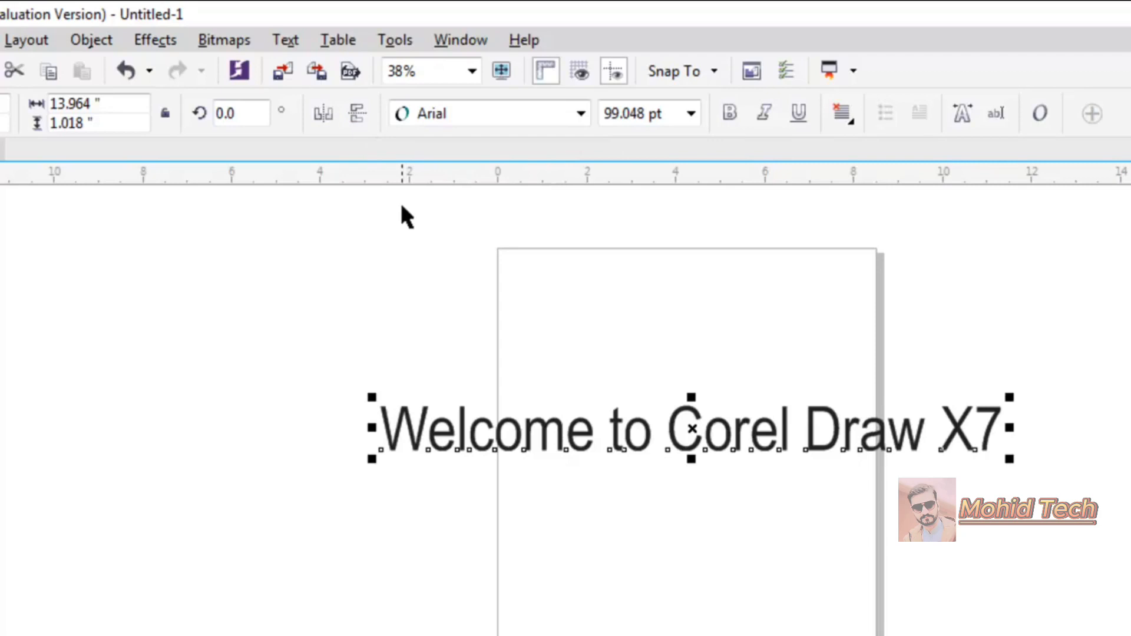
Change the text's font to Arial Rounded MT Bold and fit it on the left side of the page, narrowed to about 8.87 inches
click(581, 123)
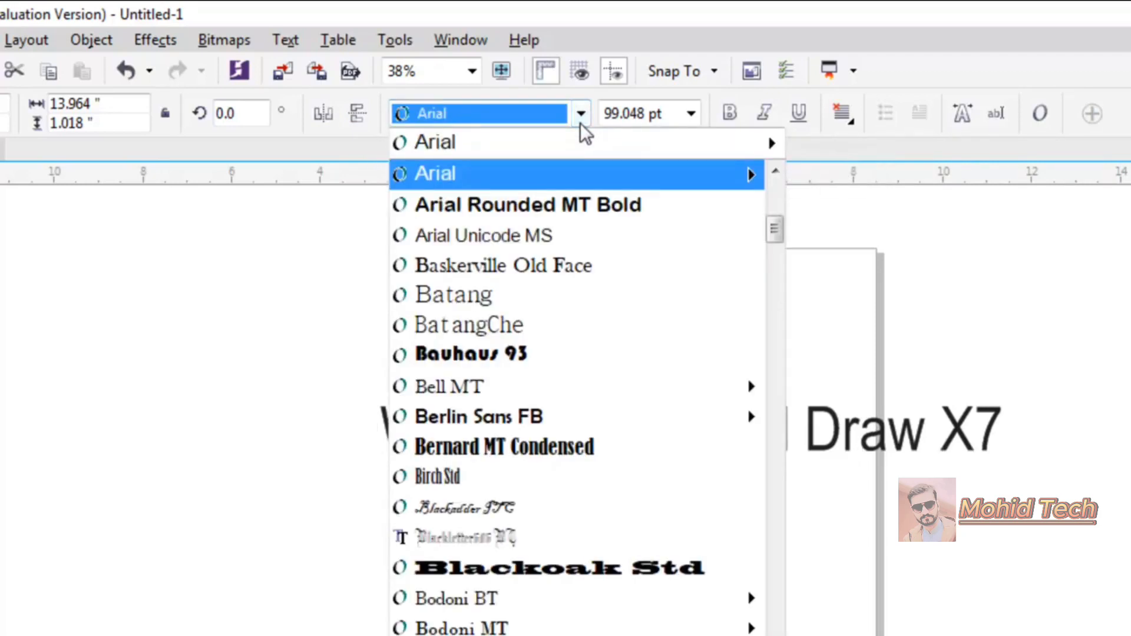
click(563, 206)
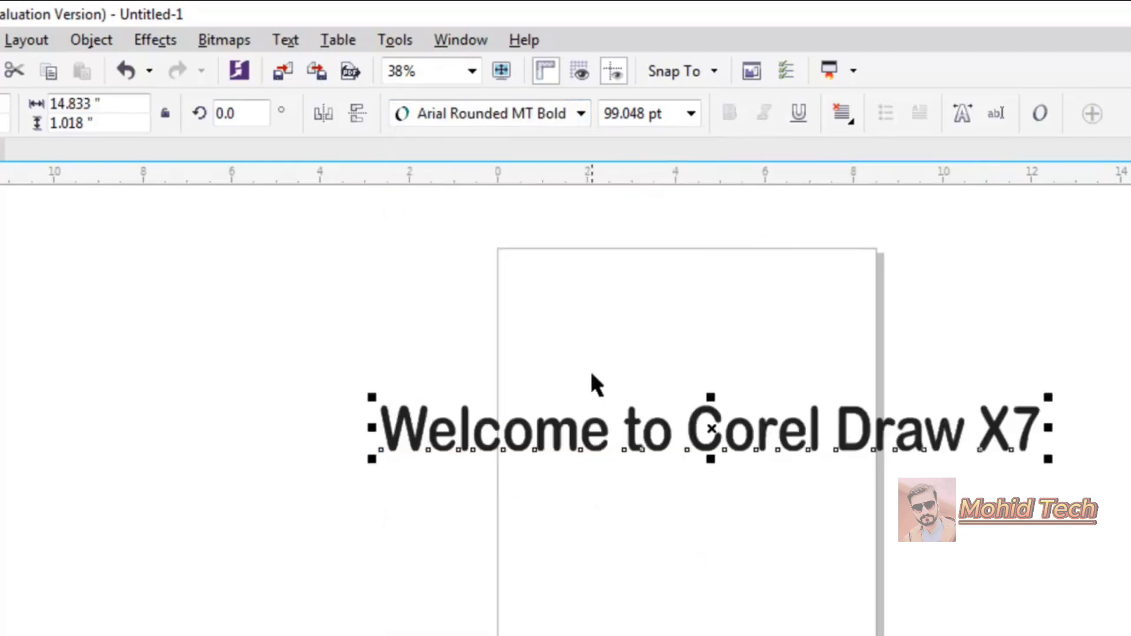
drag(652, 429, 335, 480)
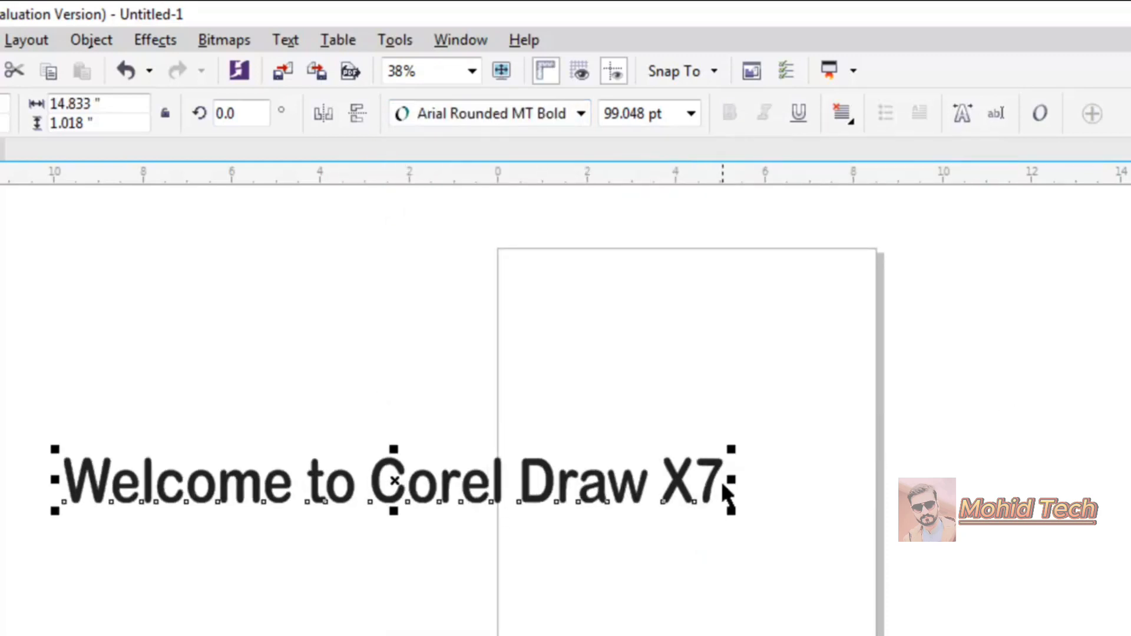
drag(726, 487, 470, 464)
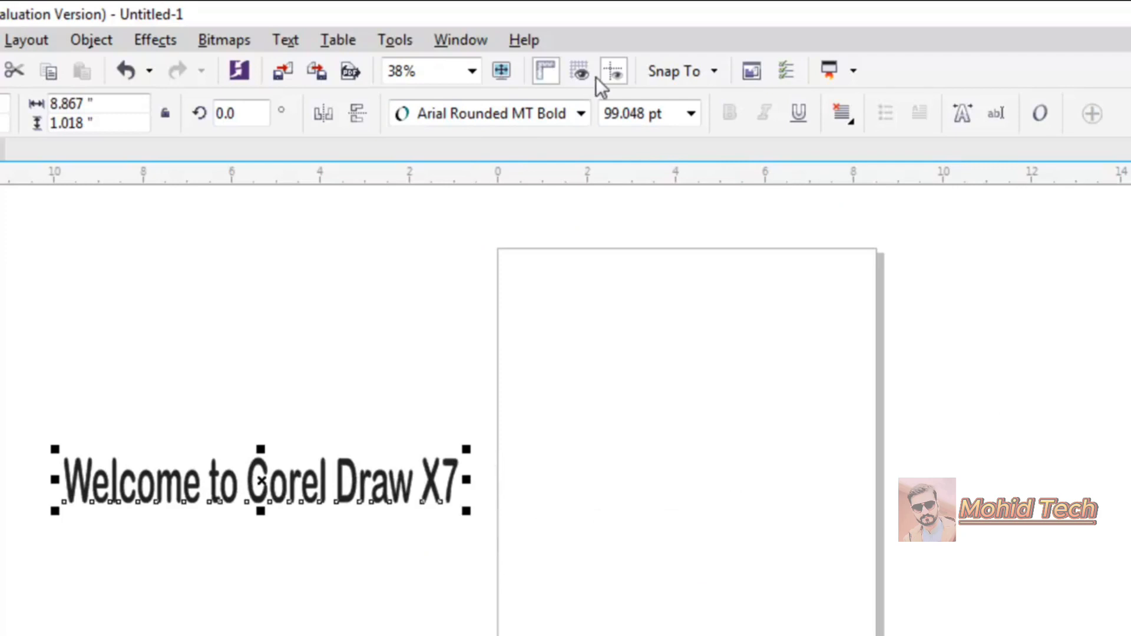
Change the text's font to Bernard MT Condensed and move it up and left, level with the page's upper edge
click(558, 118)
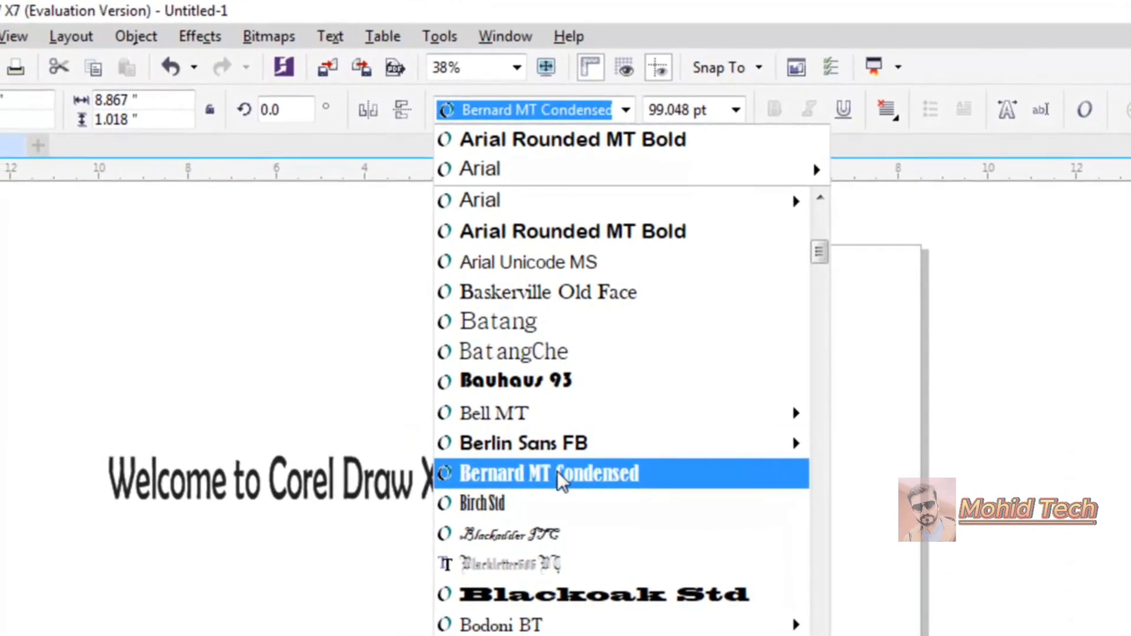
click(558, 472)
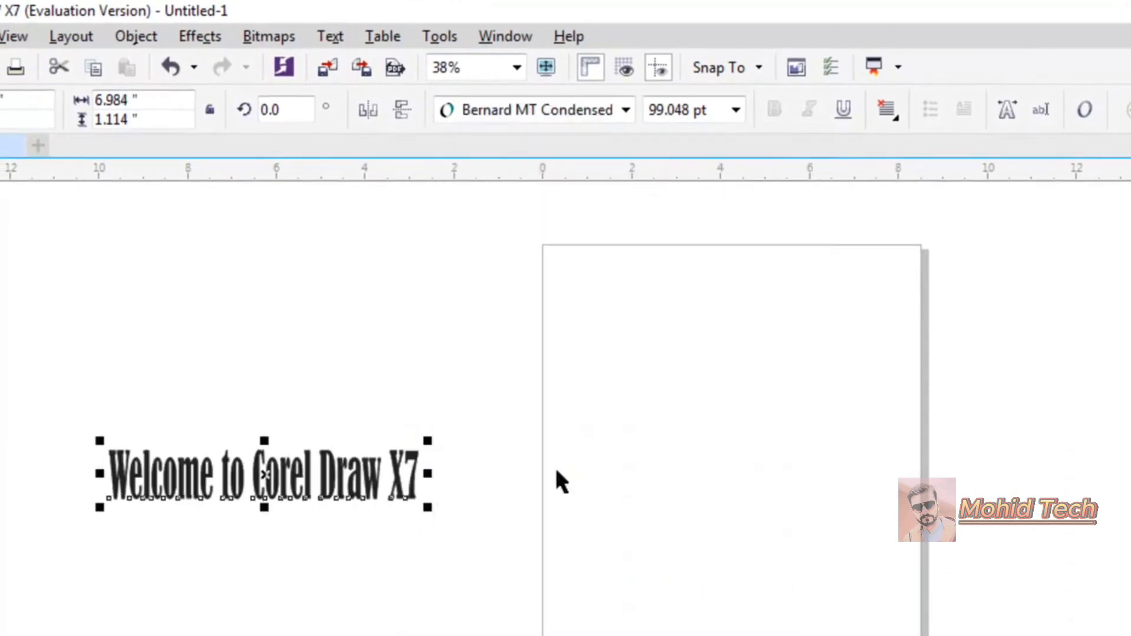
drag(386, 467, 277, 386)
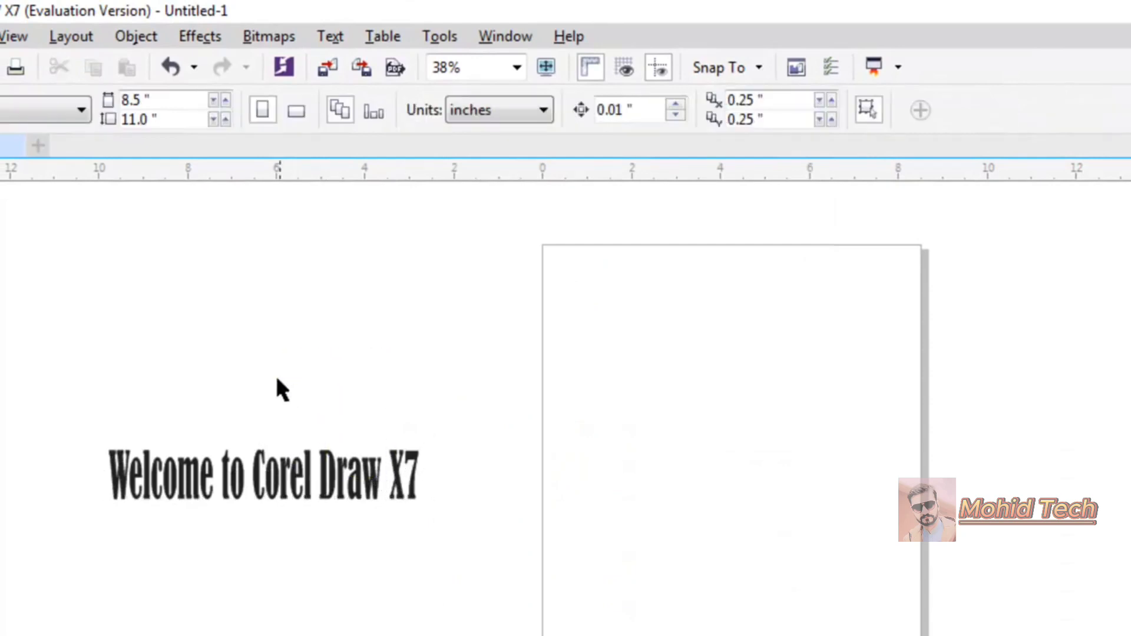
click(268, 475)
drag(309, 466, 219, 279)
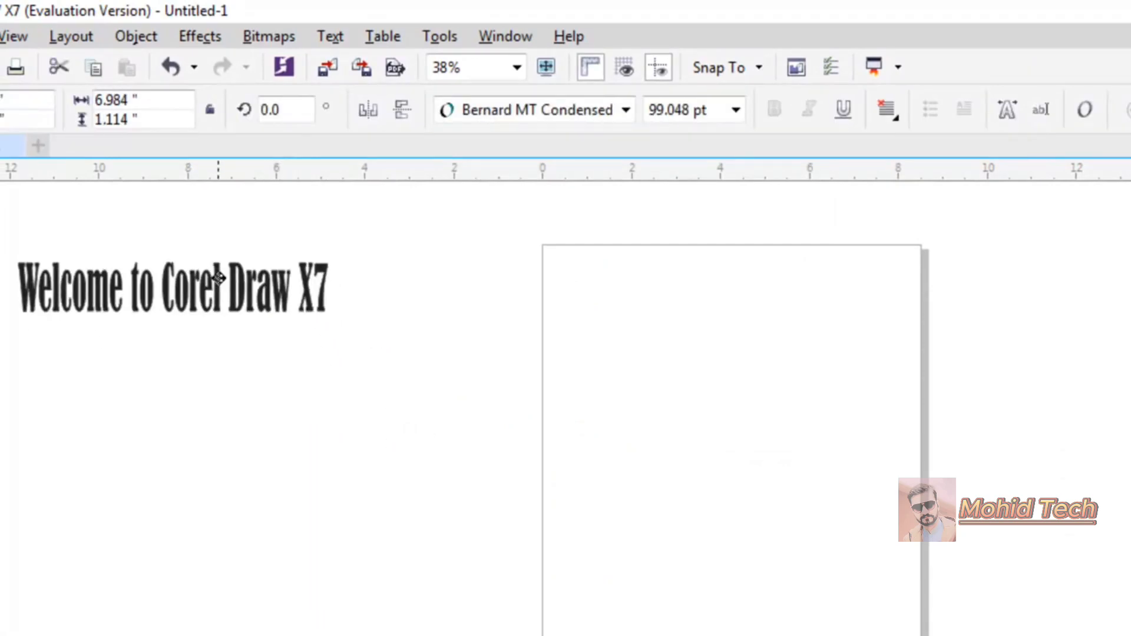
Change the text's font to Berlin Sans FB and scale it up proportionally to about 171 pt
click(626, 109)
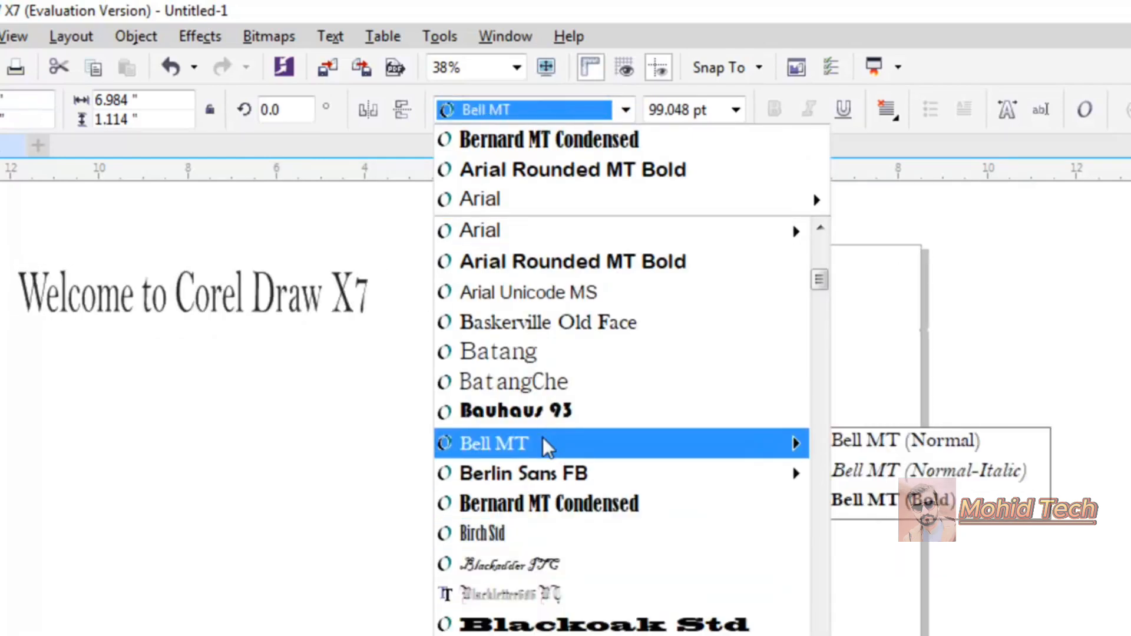
mouse_move(541, 474)
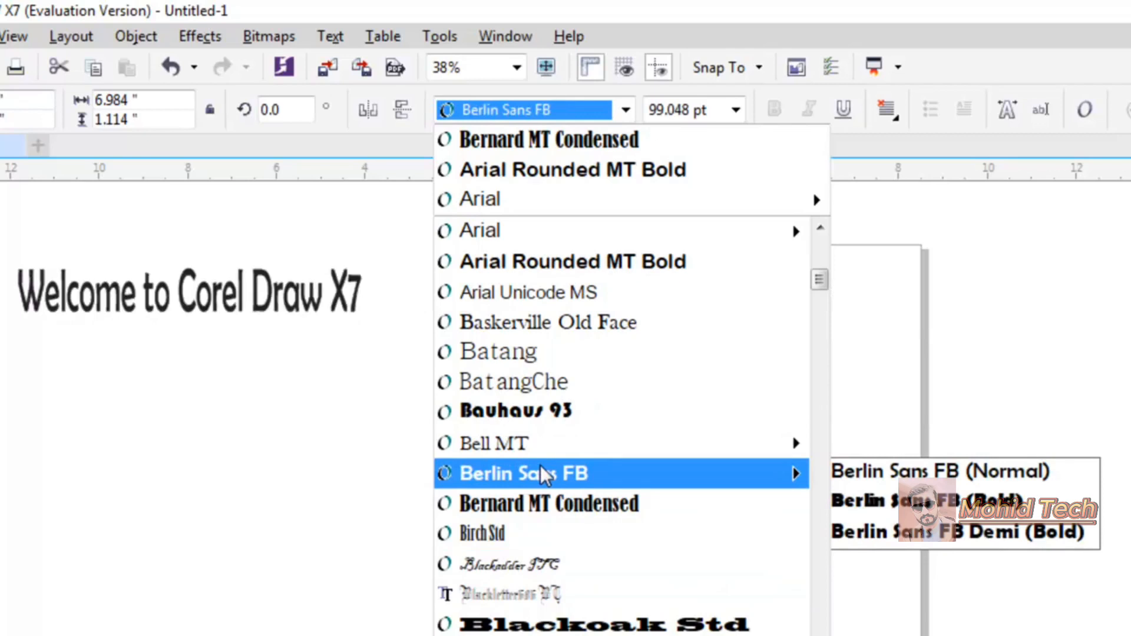
click(540, 475)
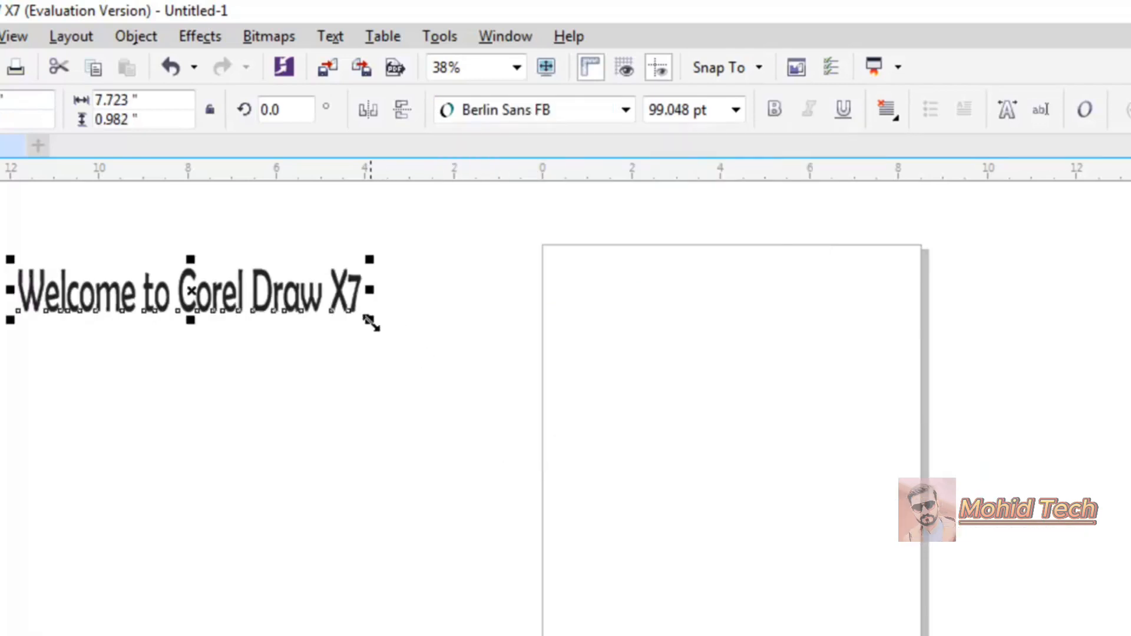
drag(370, 322, 619, 442)
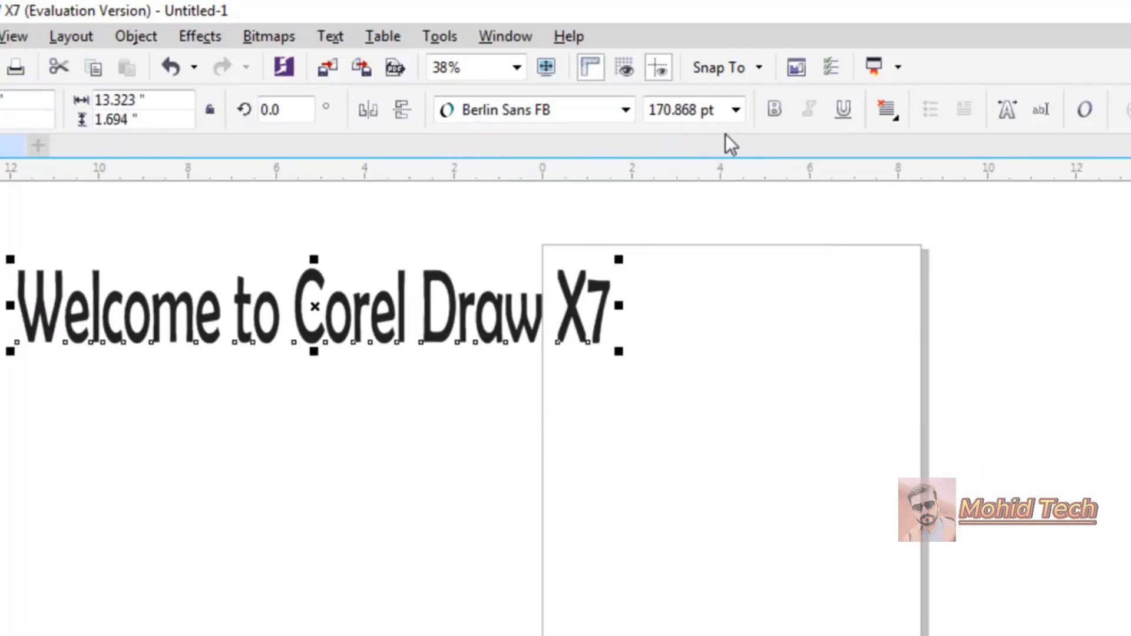
Set the text's size to 72 pt, 150 pt and 200 pt in turn, and scale it up proportionally to about 269 pt
click(743, 106)
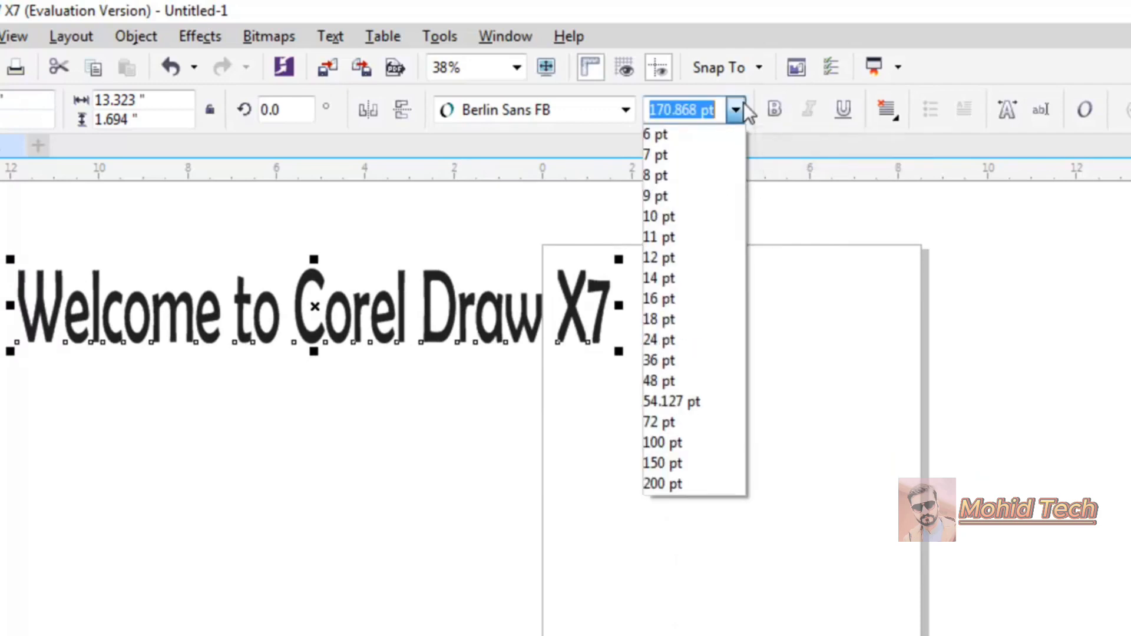
click(681, 426)
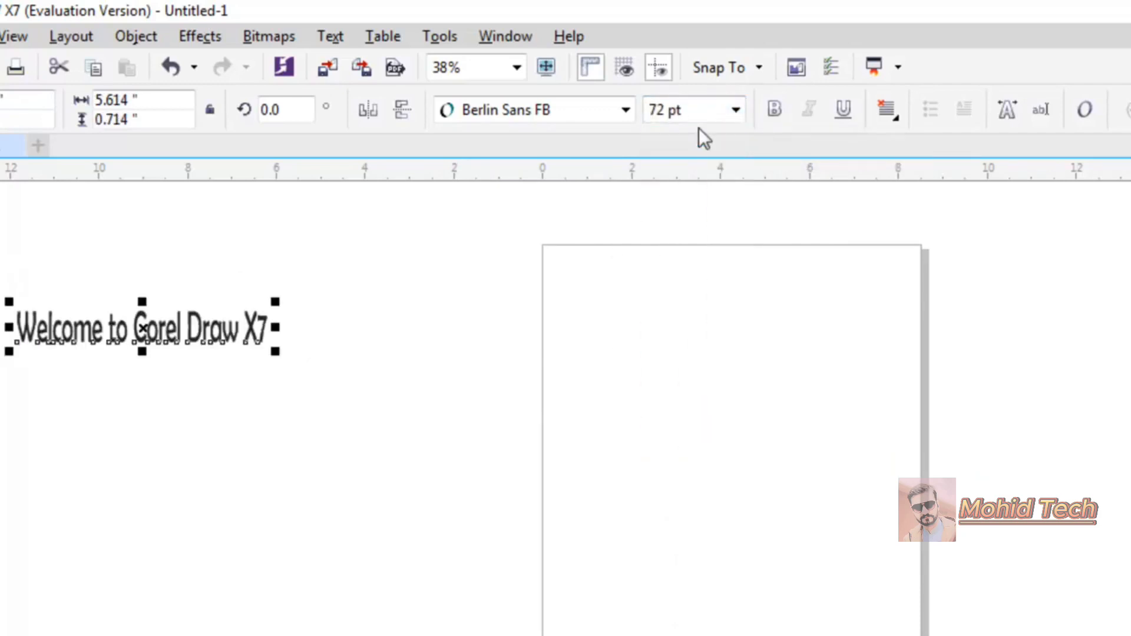
click(735, 115)
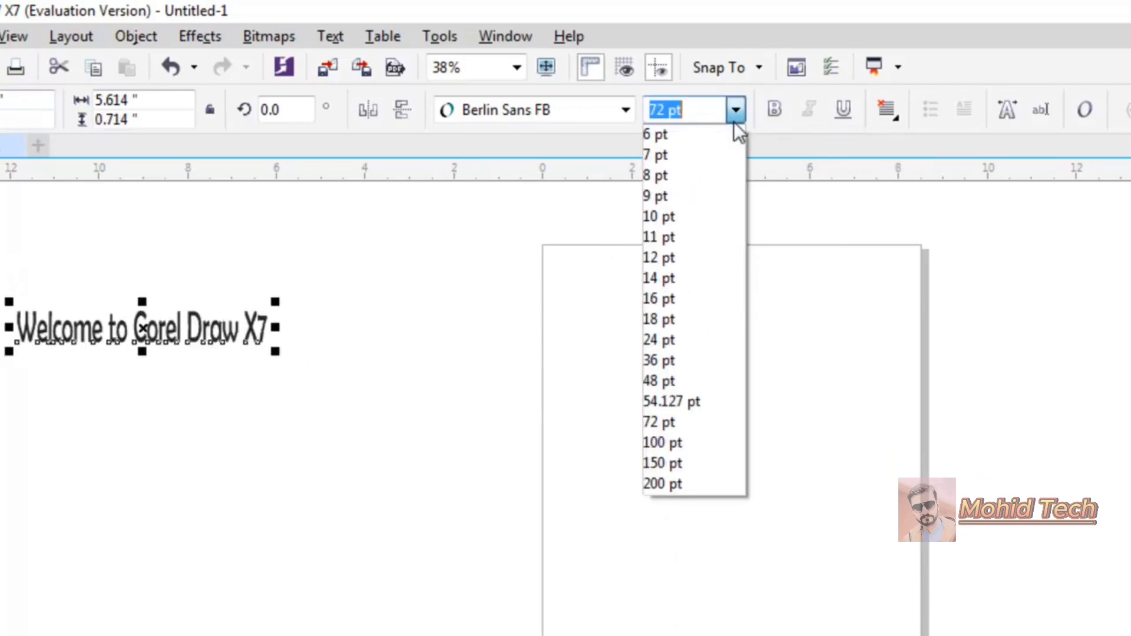
click(694, 465)
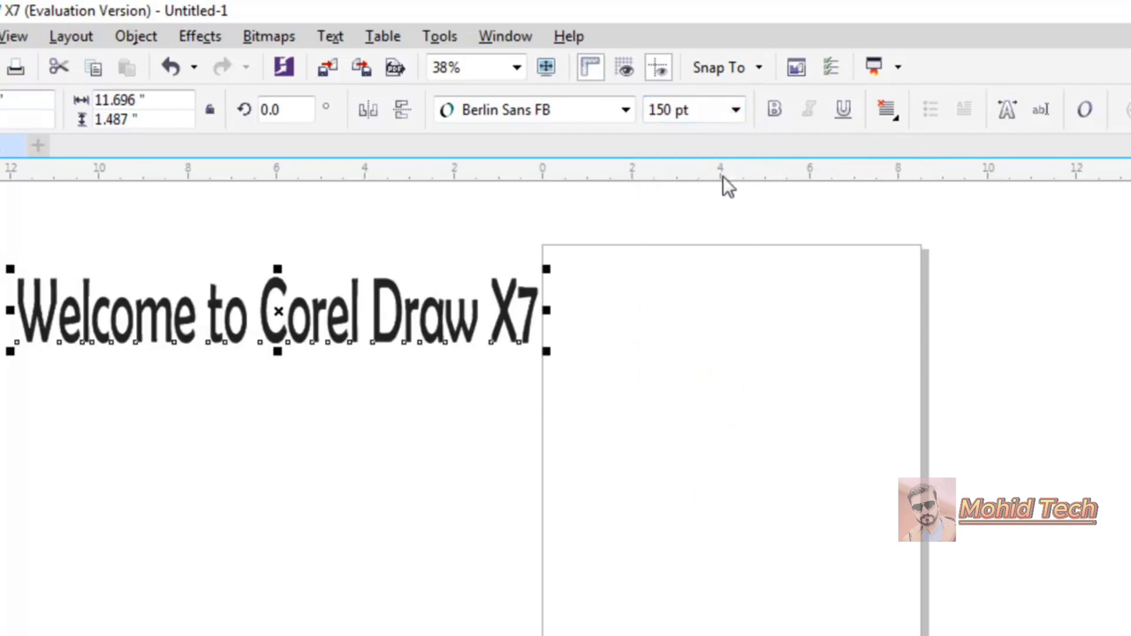
click(737, 113)
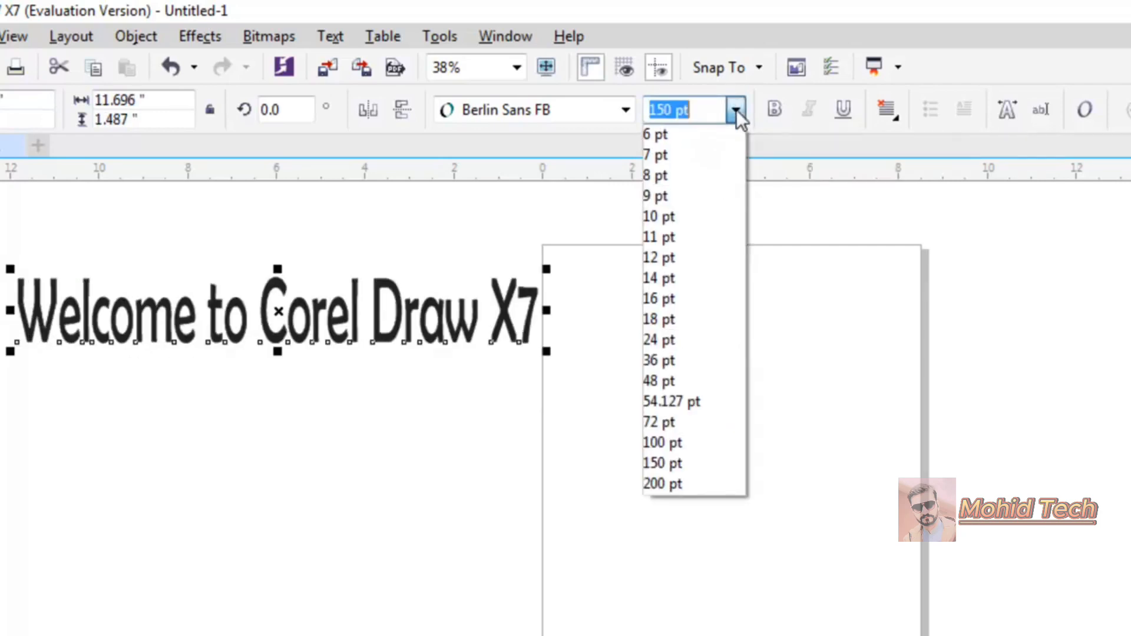
click(696, 483)
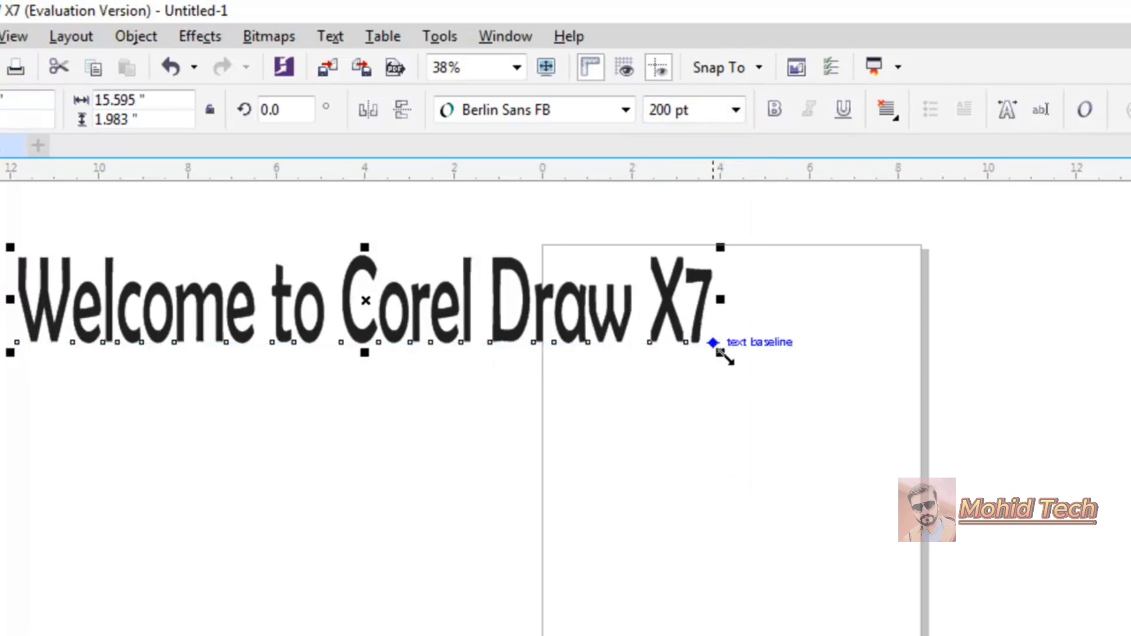
drag(721, 353, 962, 505)
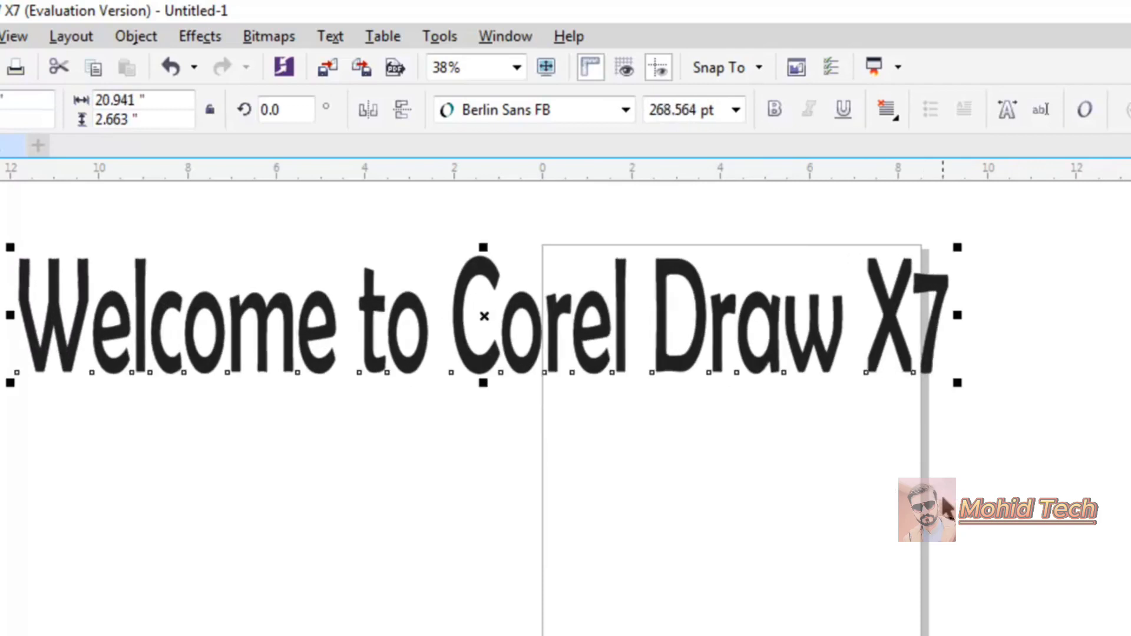
Toggle bold on and off, underline the text, and move it down and to the right across the page
click(780, 121)
click(779, 122)
click(846, 111)
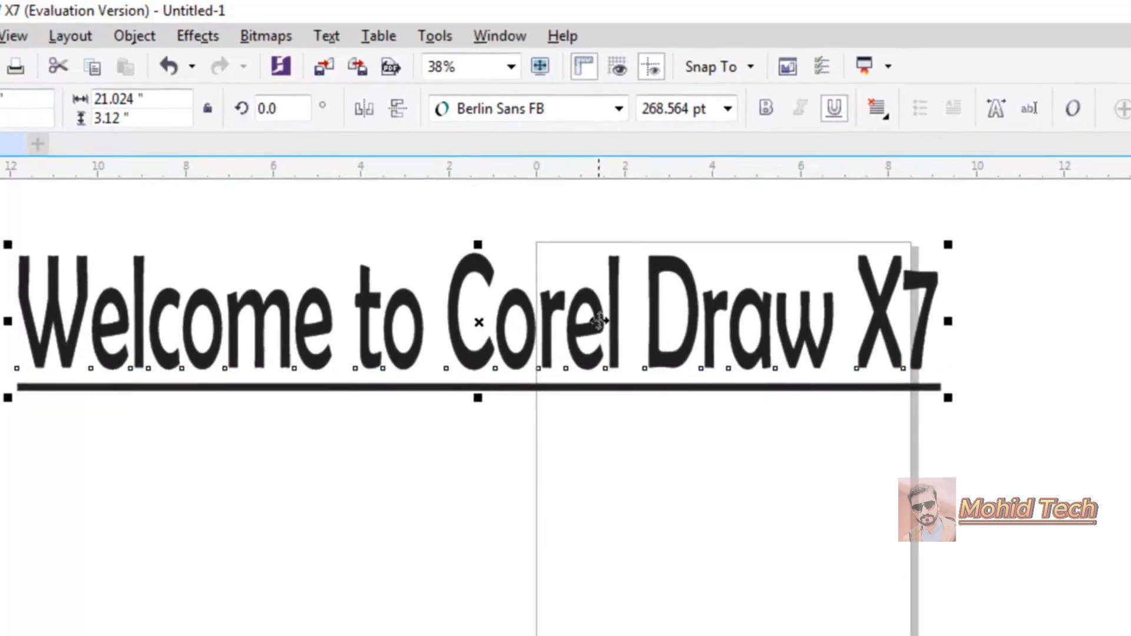
drag(599, 321, 804, 485)
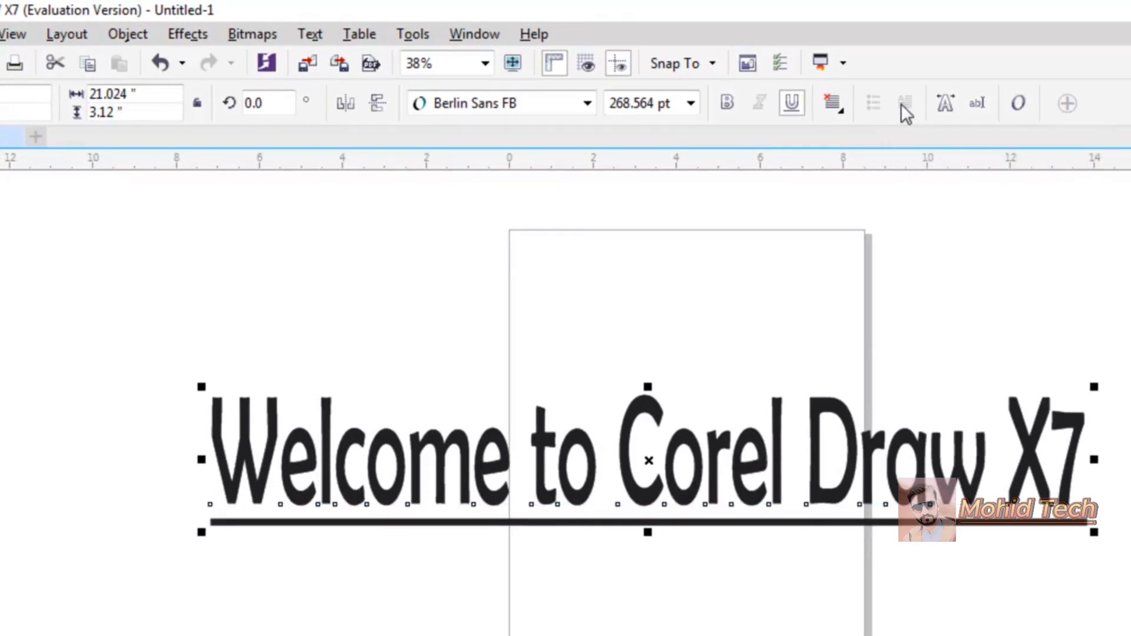
click(844, 111)
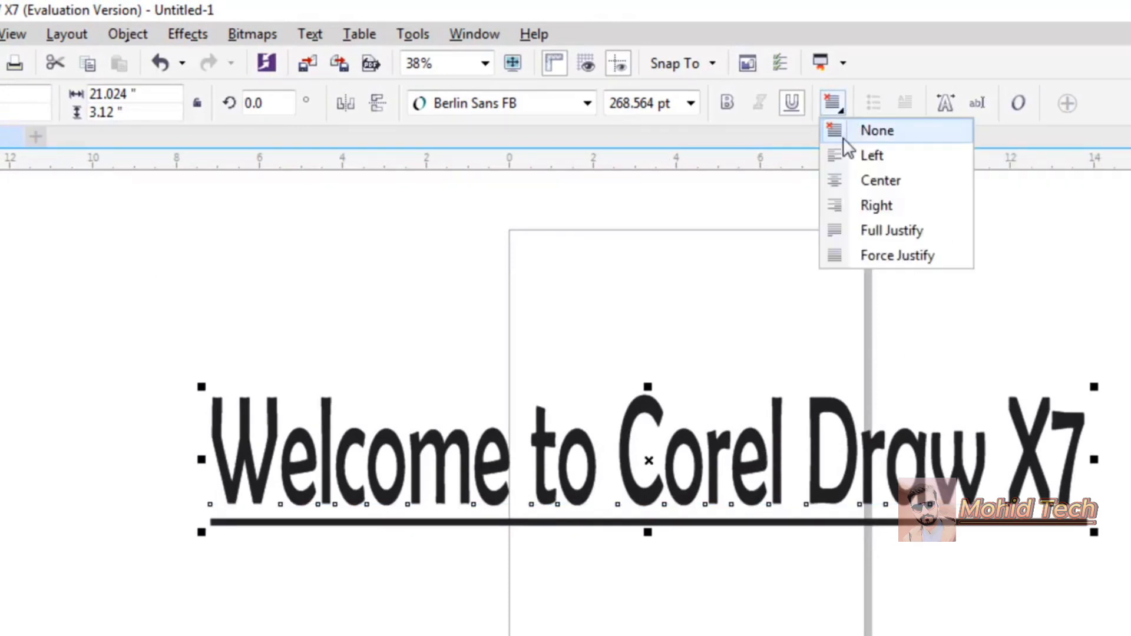
click(911, 34)
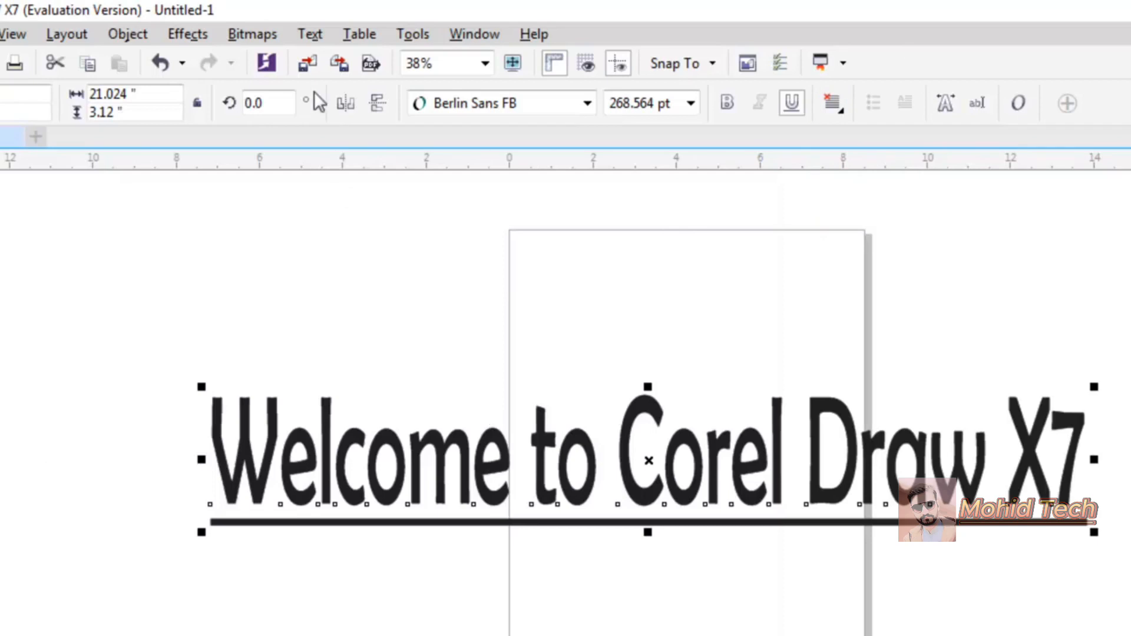
click(311, 34)
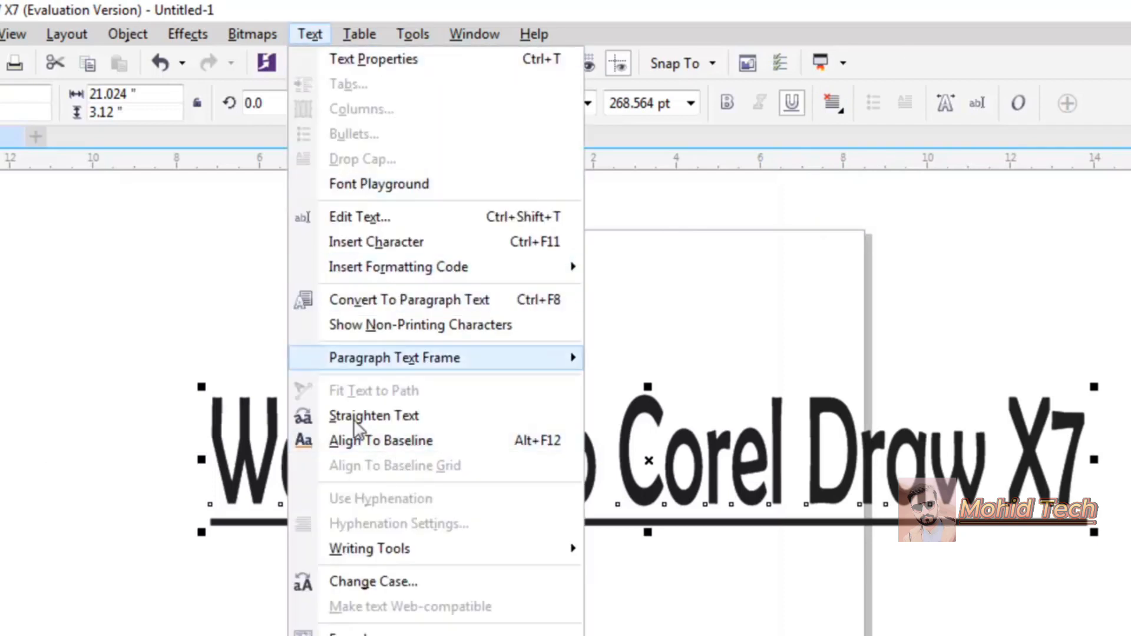
click(477, 37)
click(474, 34)
click(563, 8)
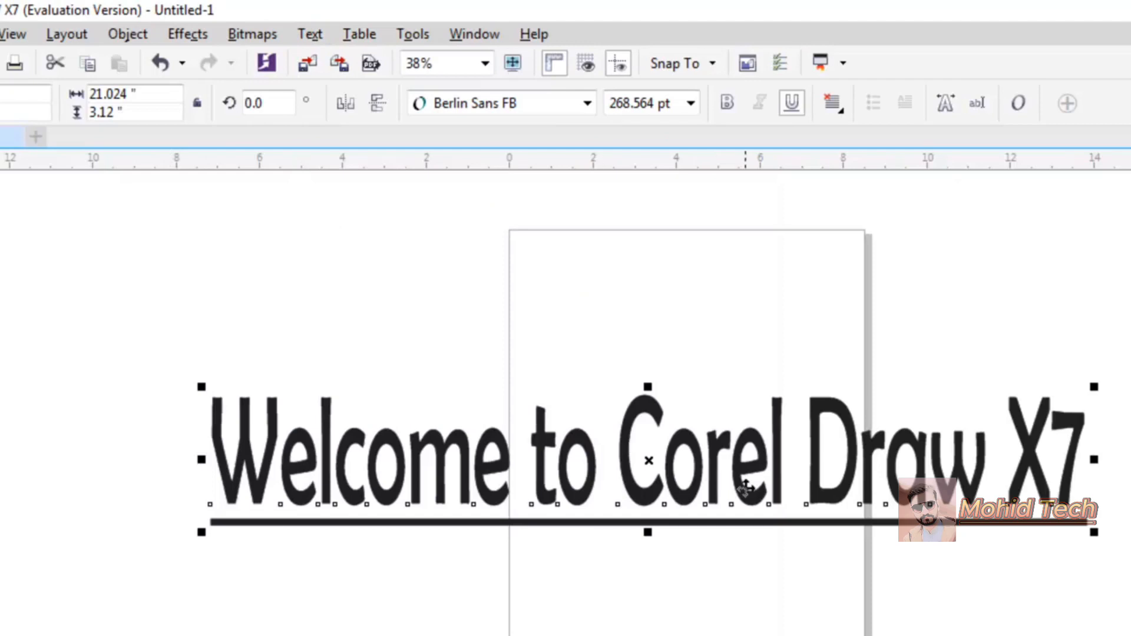
Move the underlined text up and left over the page's upper part and fill it with pink
mouse_move(732, 479)
mouse_down()
mouse_move(588, 383)
mouse_move(591, 365)
mouse_up()
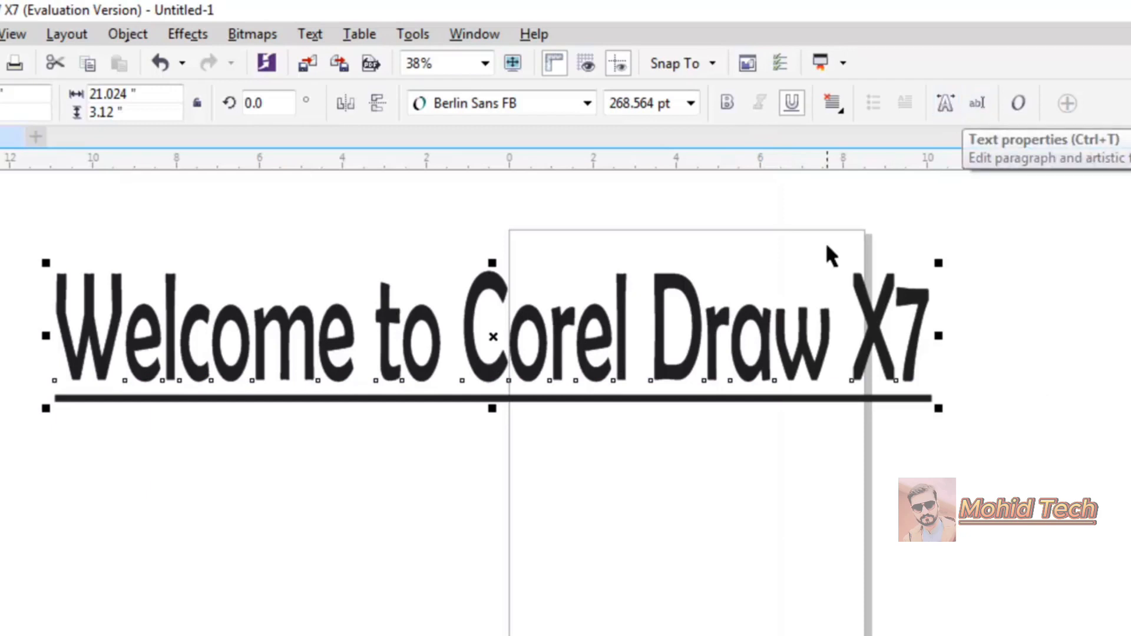
drag(695, 358, 692, 349)
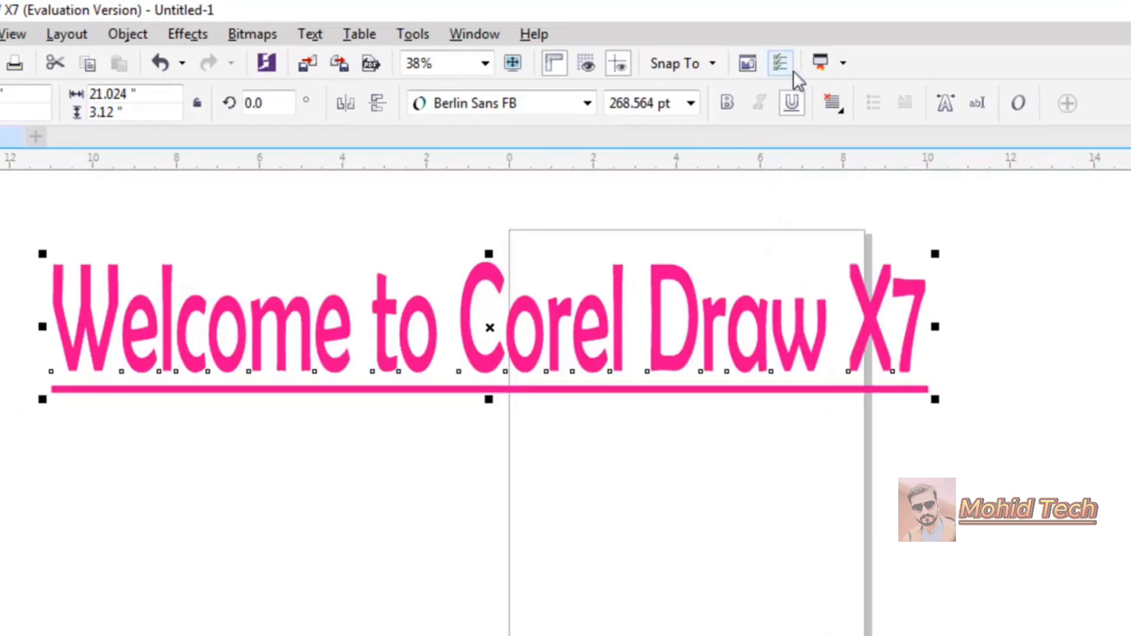
Apply a texture fill to the text, trying the black-and-white striped and blue cloud textures and ending on a multicoloured blurred one
click(943, 107)
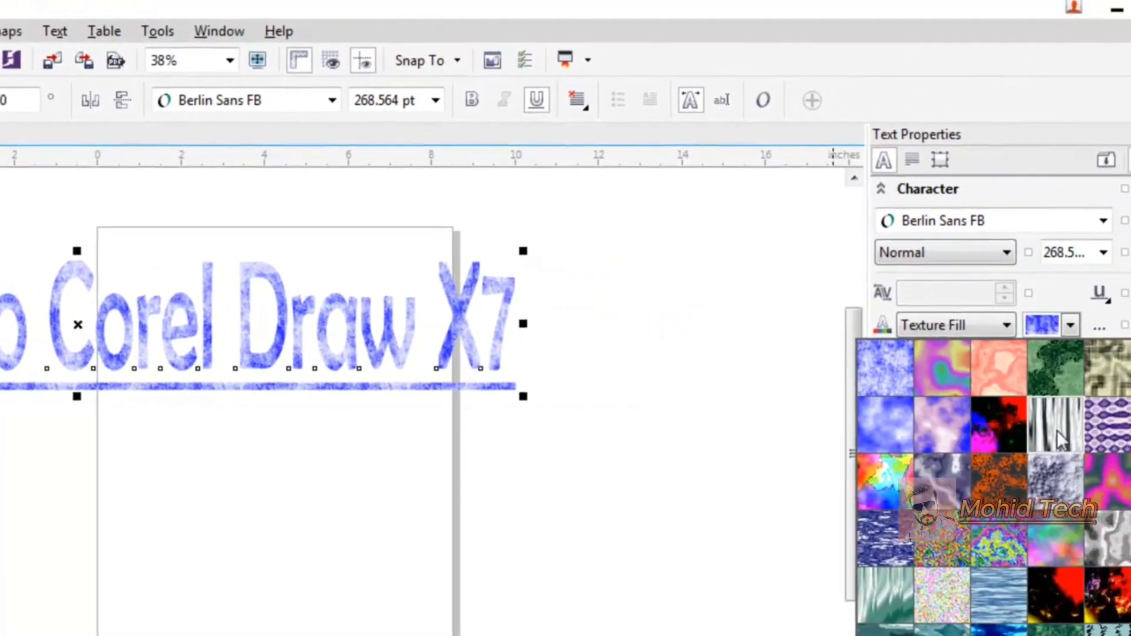
click(1025, 386)
click(1028, 325)
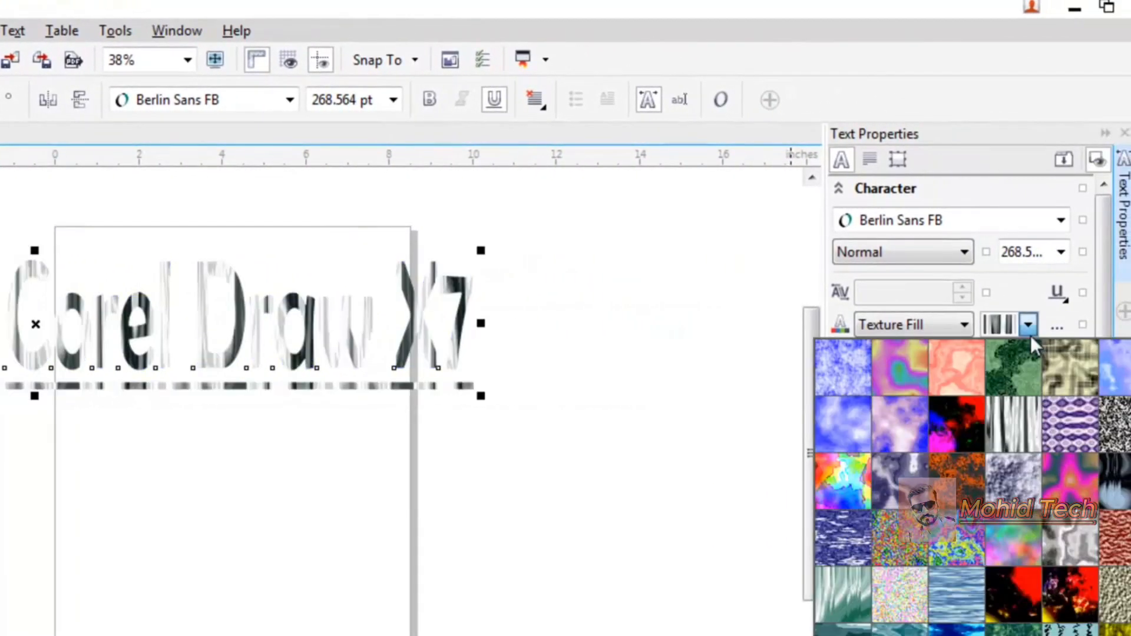
click(1118, 378)
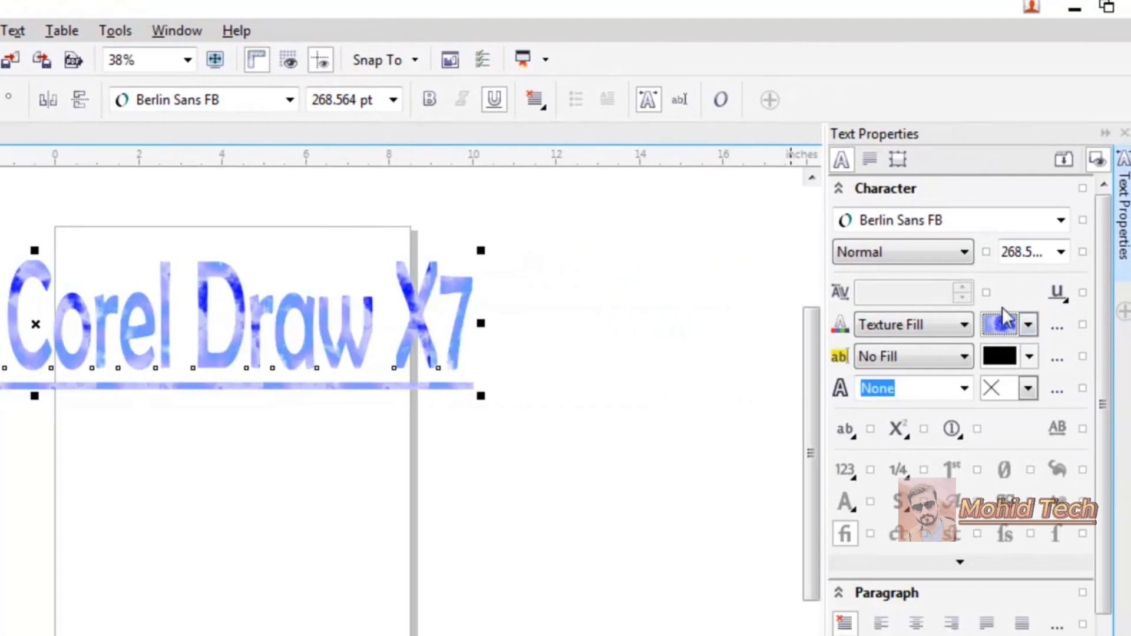
click(1028, 325)
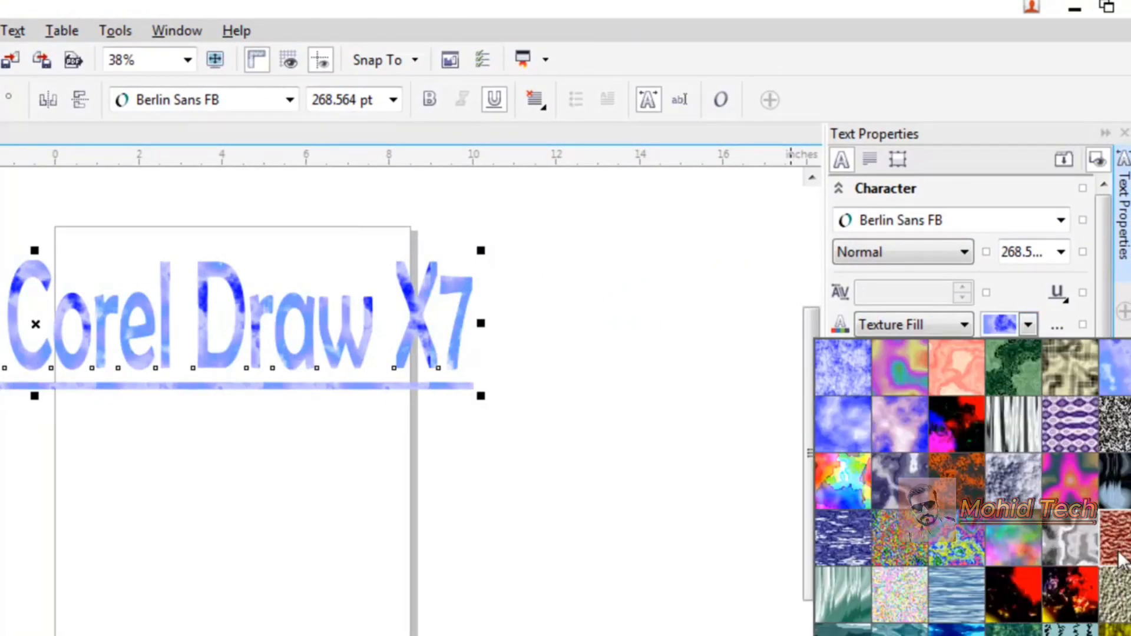
click(1009, 531)
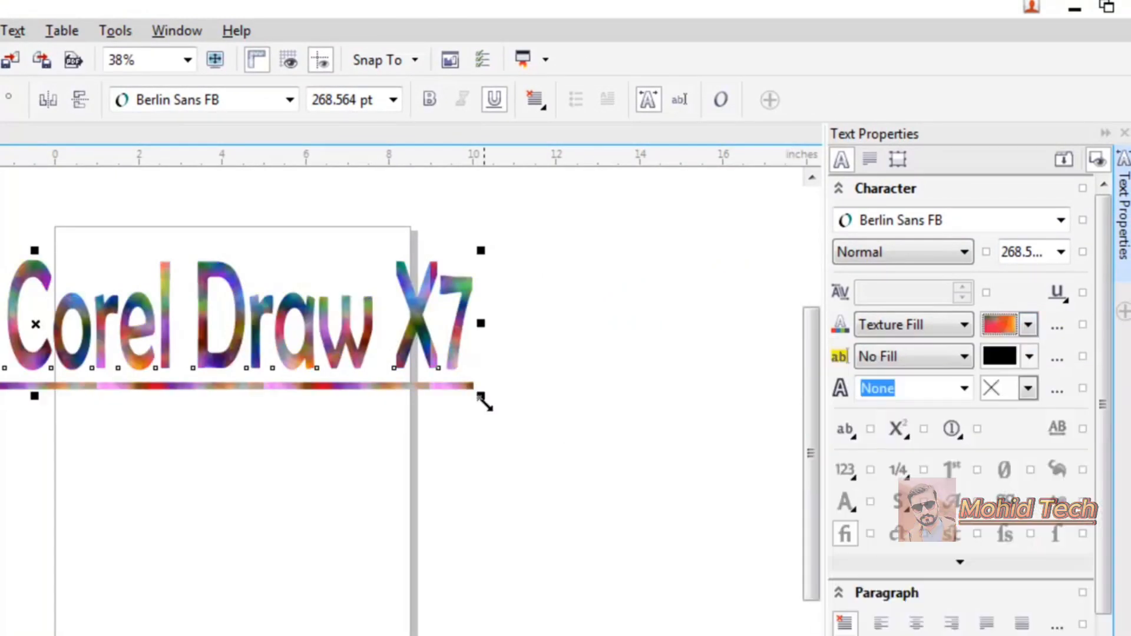
key(Escape)
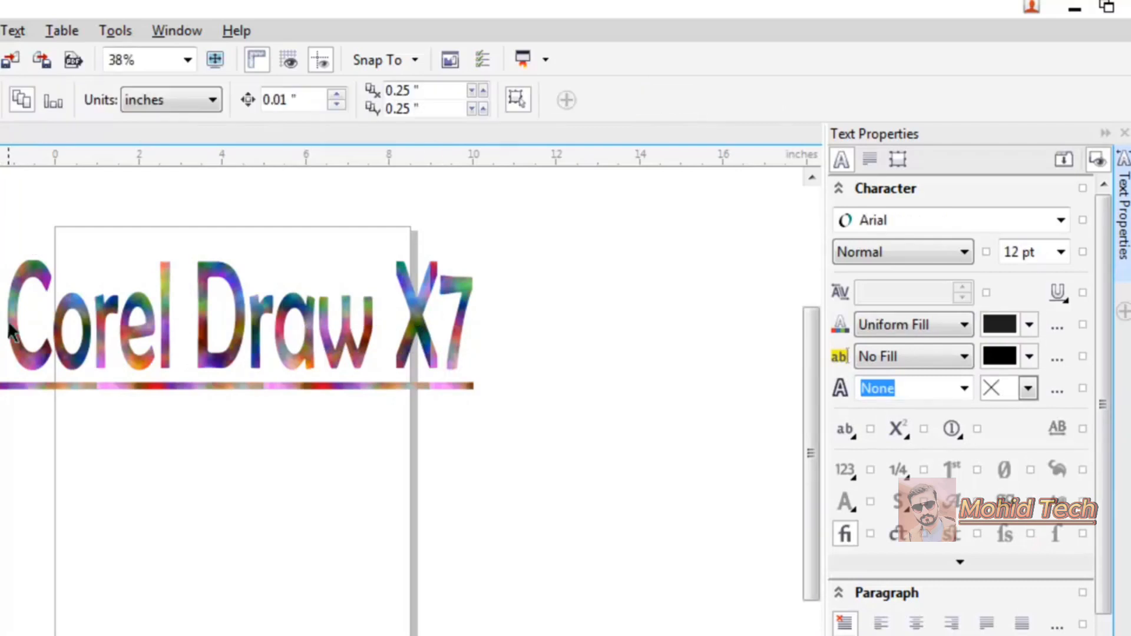
click(8, 323)
double_click(9, 323)
drag(8, 323, 290, 354)
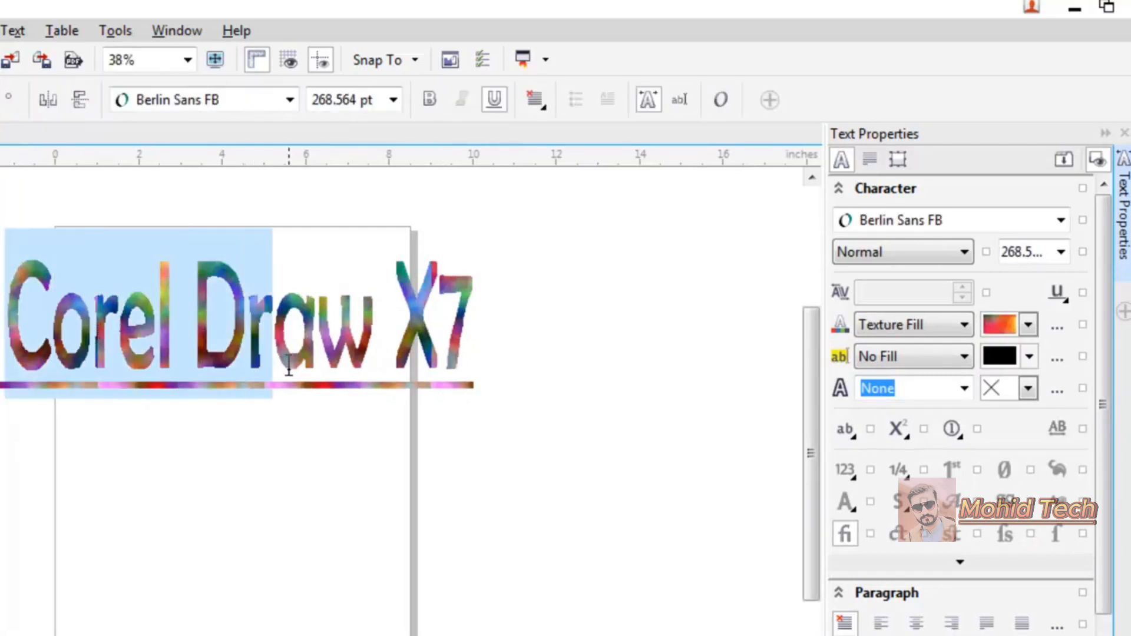
click(74, 345)
key(ctrl+space)
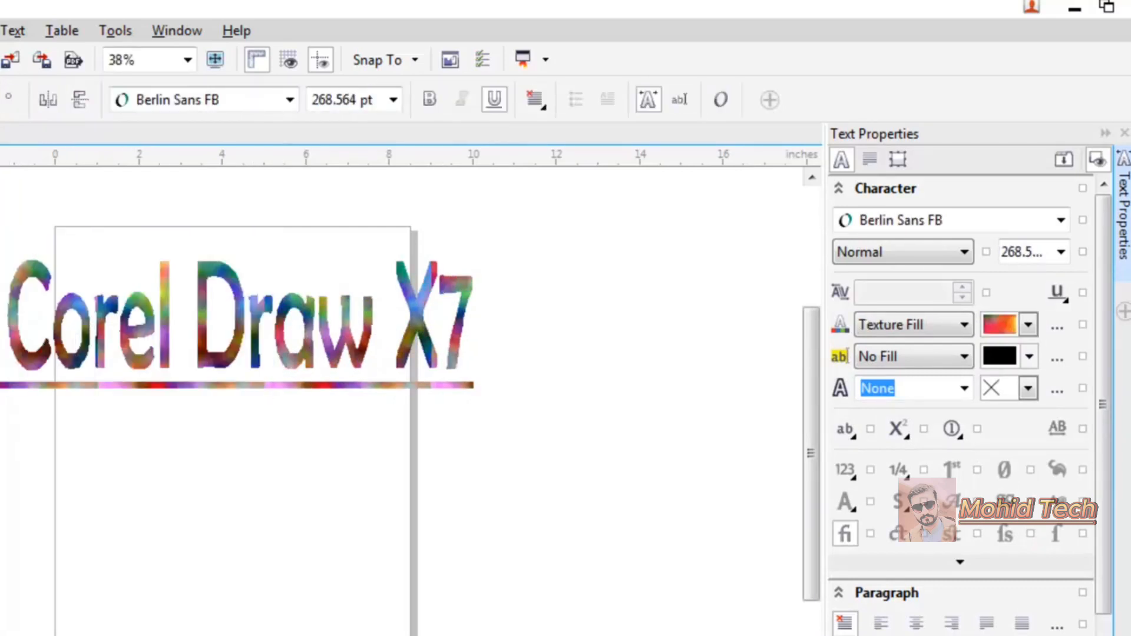
key(F10)
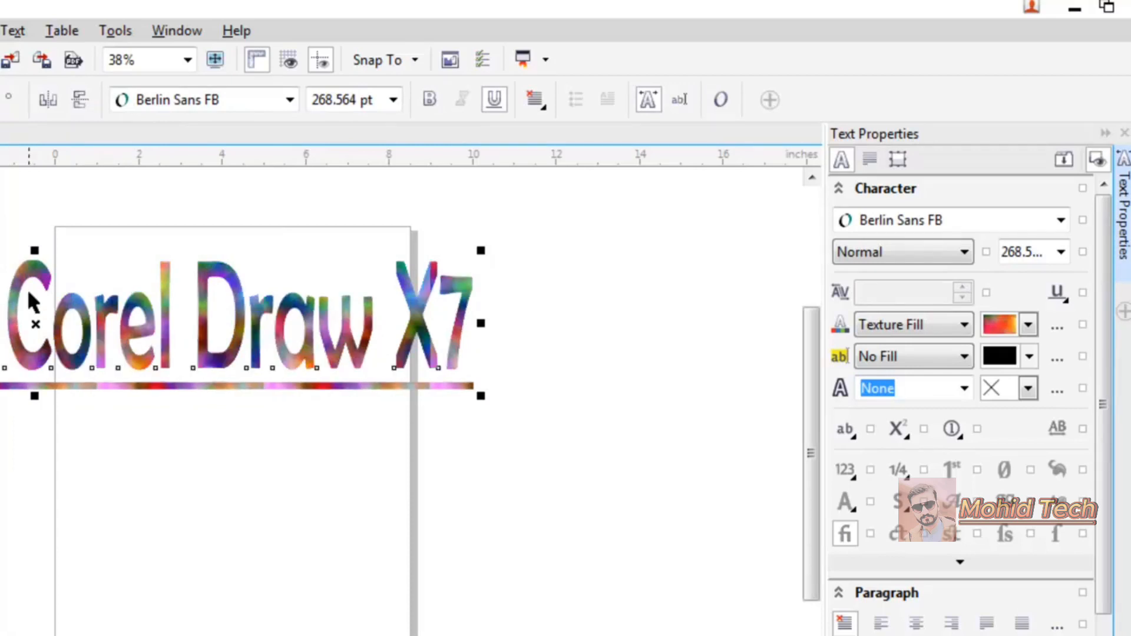
drag(77, 337, 196, 361)
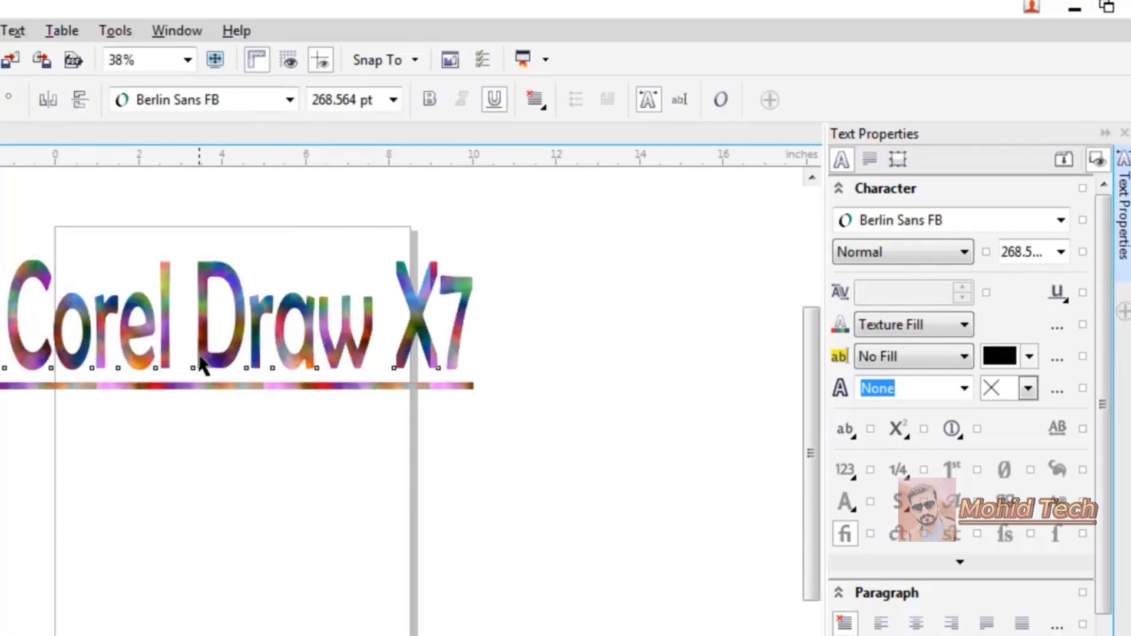
click(506, 433)
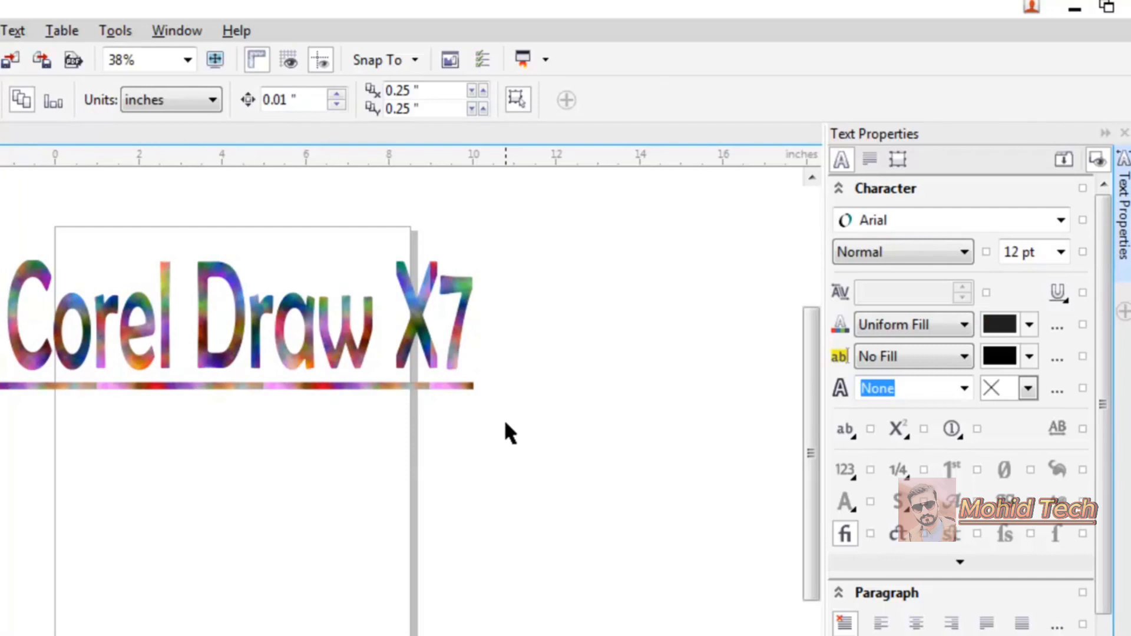
Select the texture-filled text and move it right and slightly down so it is roughly centred across the page
scroll(505, 430, left, 1)
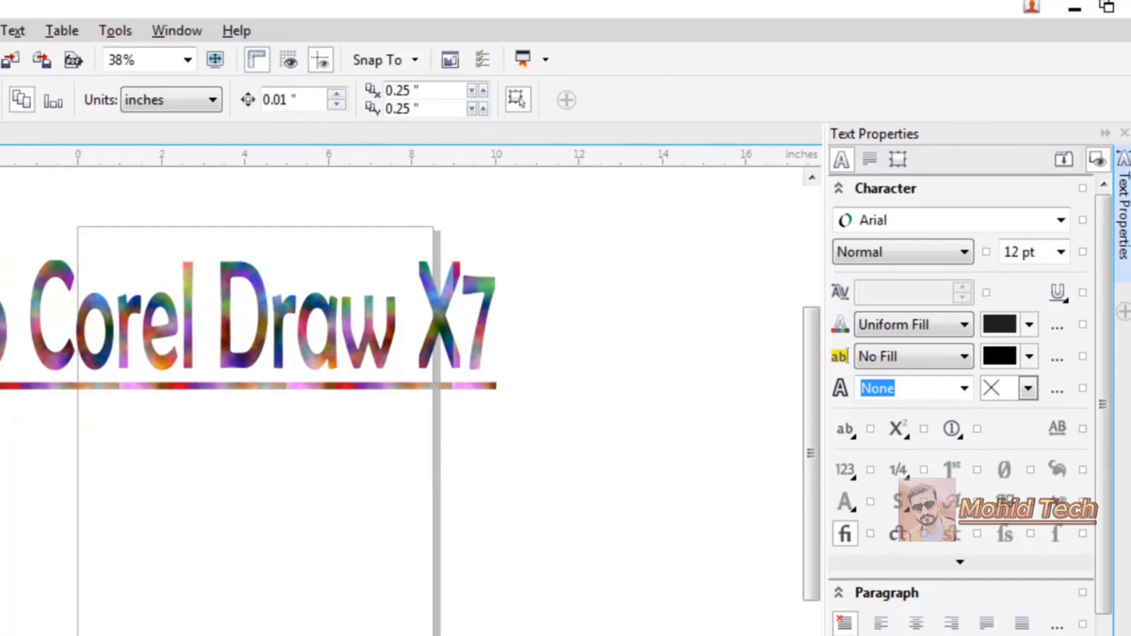
click(58, 324)
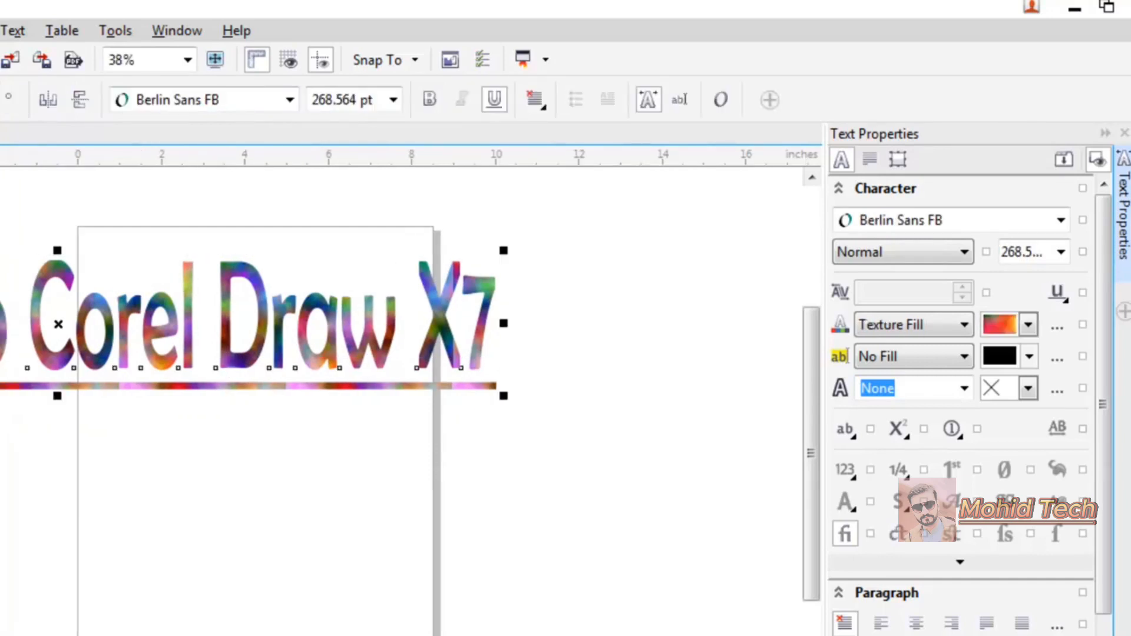
mouse_move(62, 324)
mouse_down()
mouse_move(303, 420)
mouse_move(281, 371)
mouse_up()
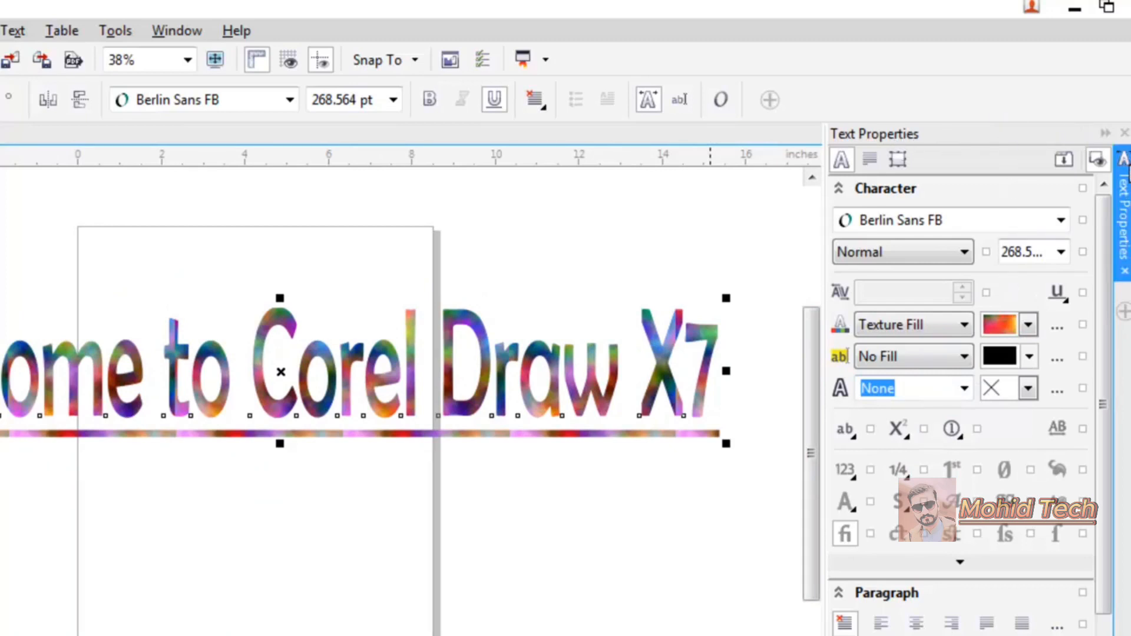
Close the text properties and delete the texture-filled text, leaving the page empty
click(1124, 133)
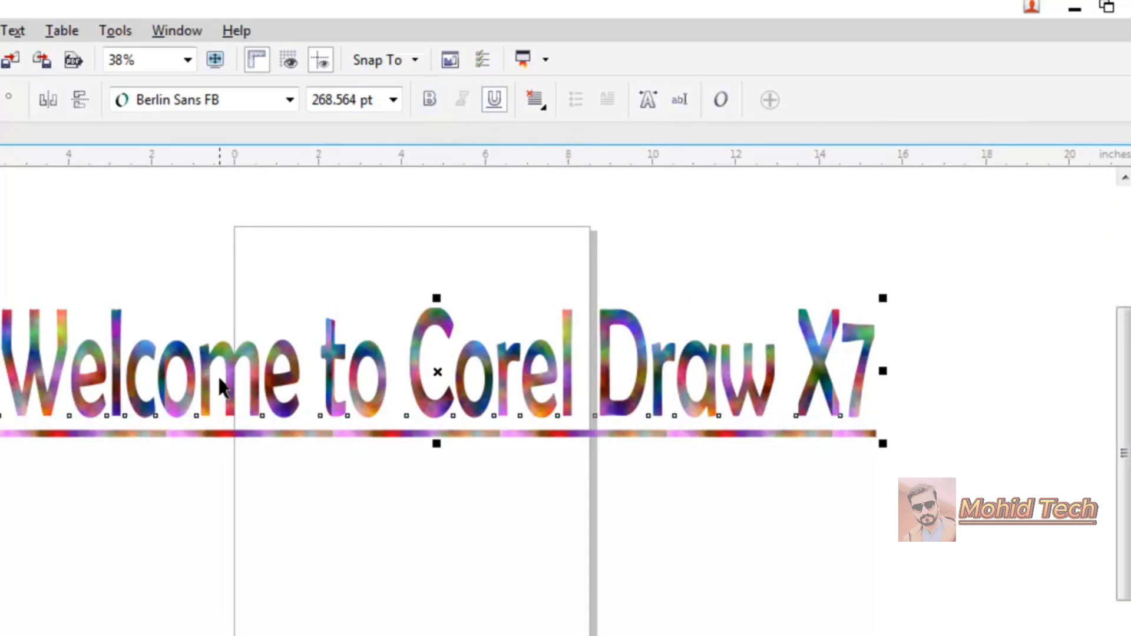
key(Delete)
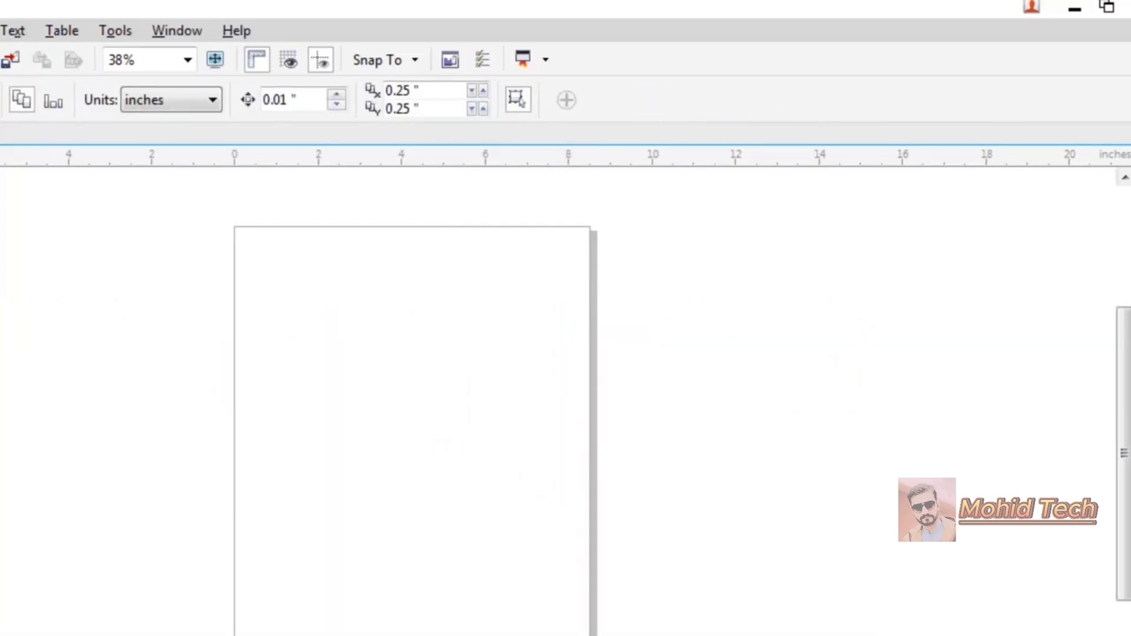
Draw a paragraph text frame about 7.8 by 5.4 inches and enter "this is the corel draw software which we can use to draw vectors"
key(F8)
drag(62, 296, 388, 523)
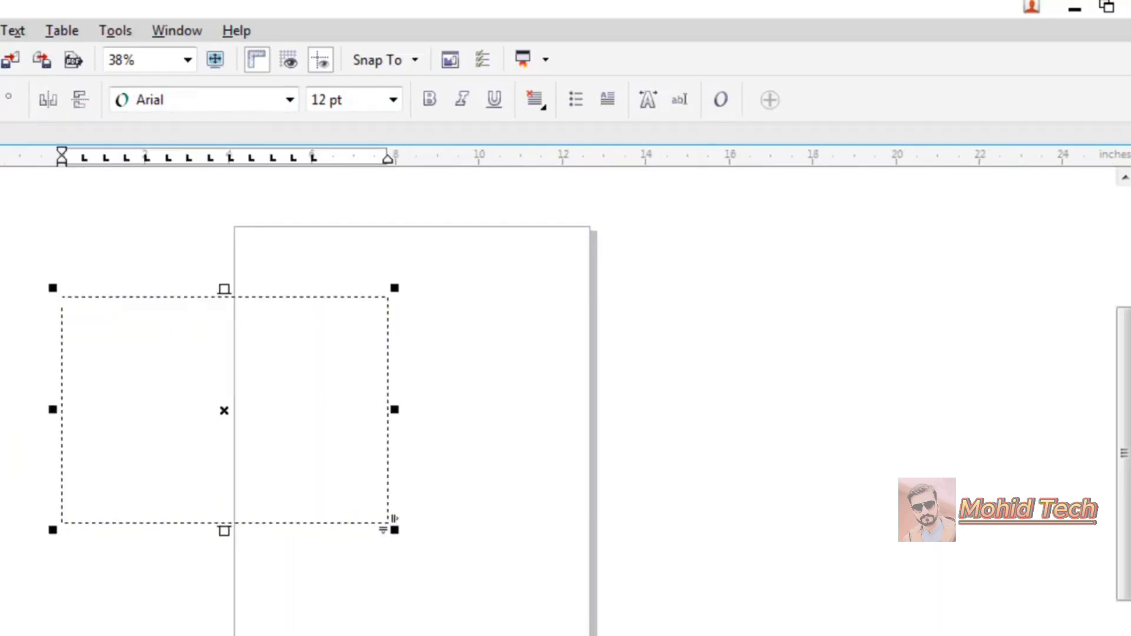
click(108, 408)
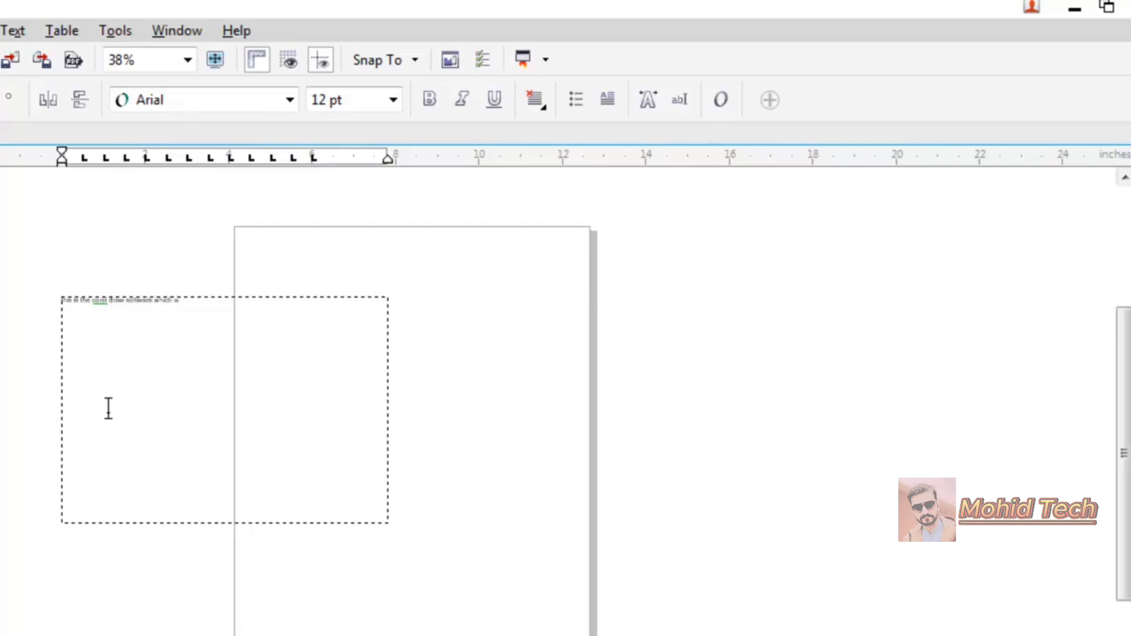
text(n use to draw vectors)
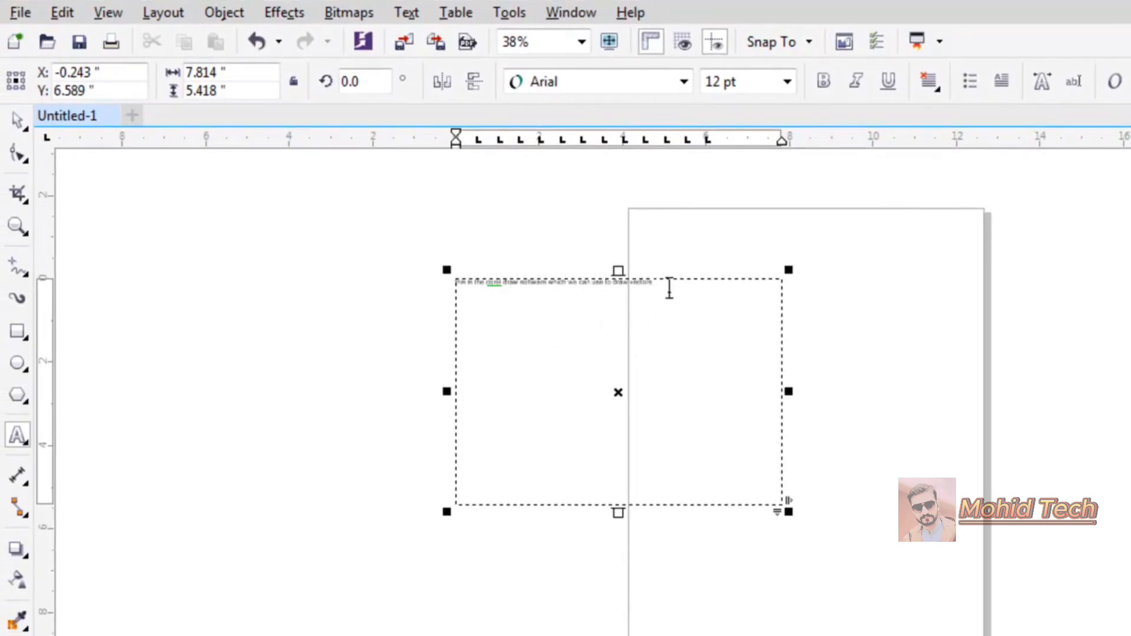
Copy the sentence and paste it three more times in the frame, each on a new line
drag(669, 285, 390, 285)
key(ctrl+c)
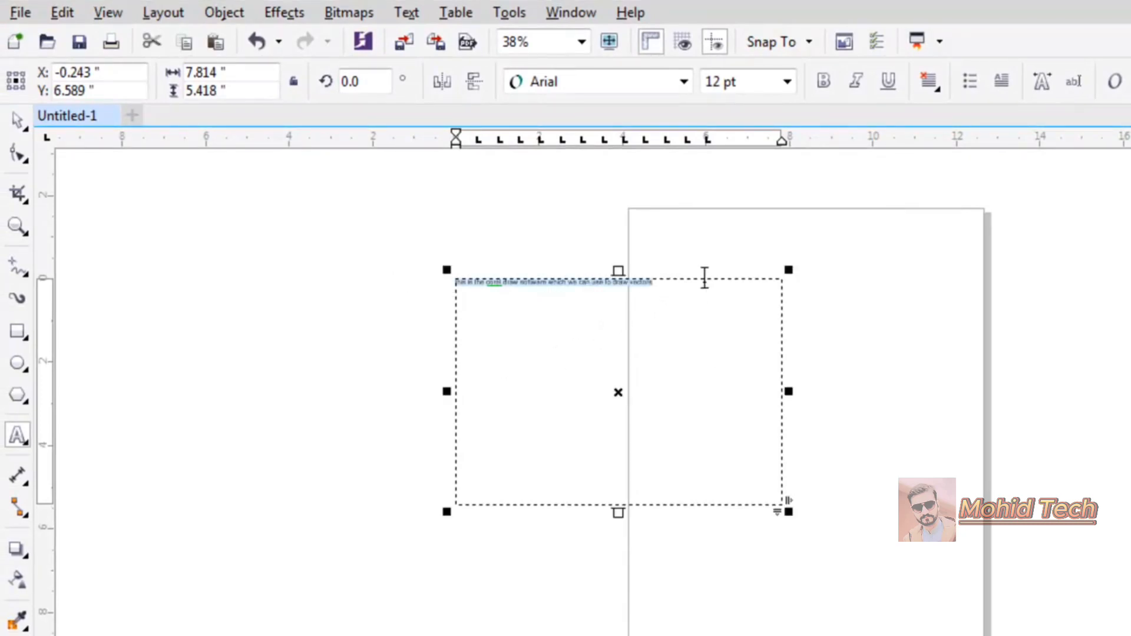
click(706, 279)
key(Return)
key(ctrl+v)
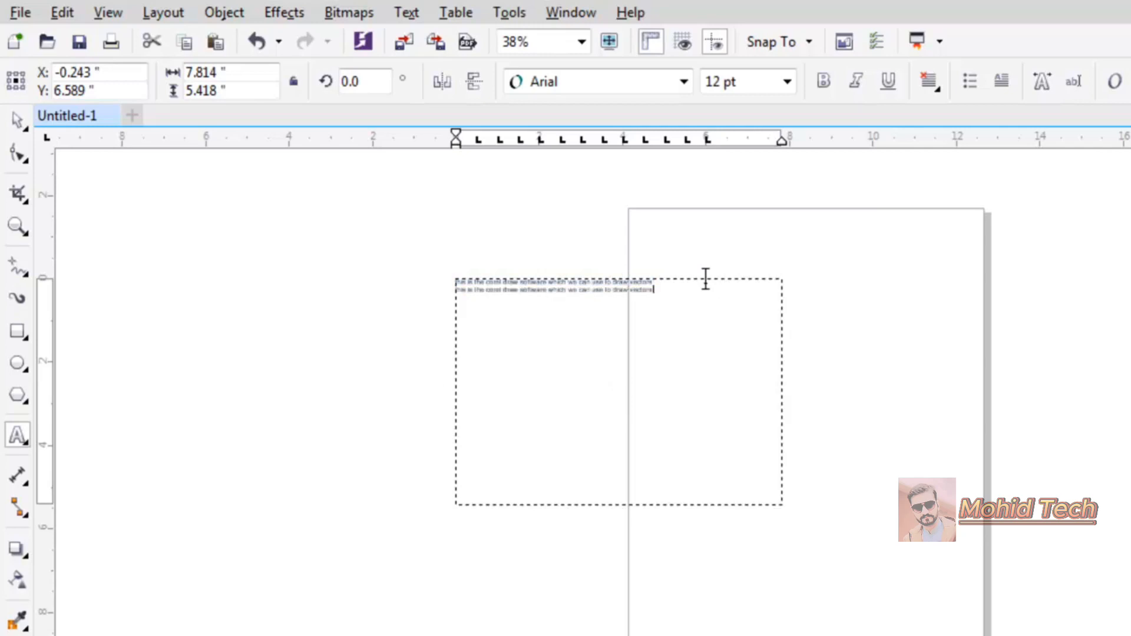
key(Return)
key(ctrl+v)
key(Return)
key(ctrl+v)
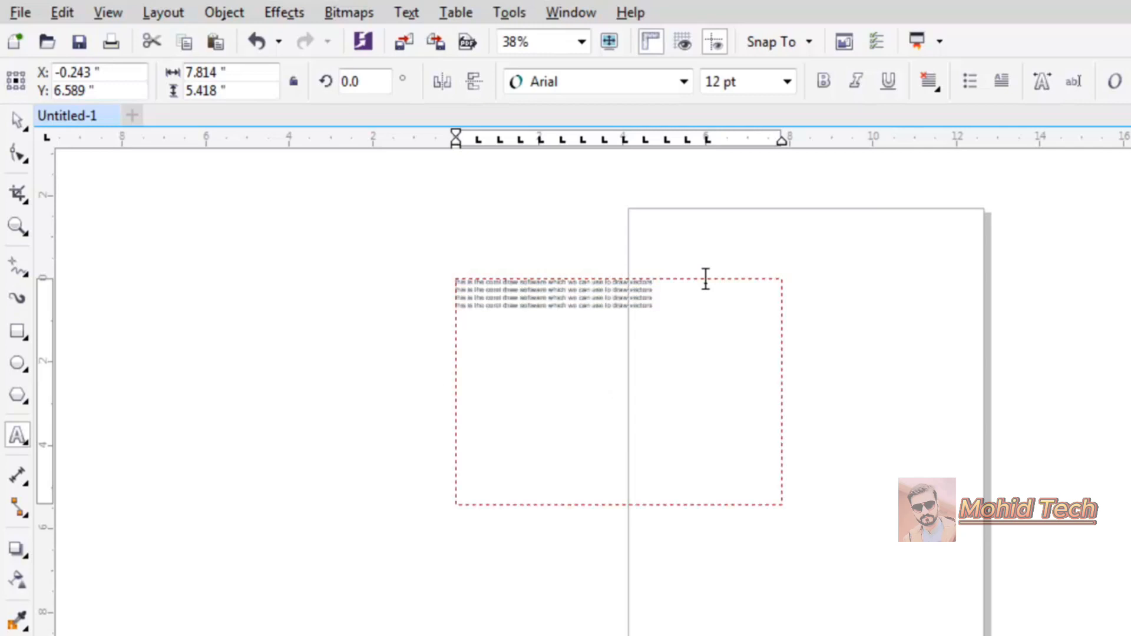
key(Return)
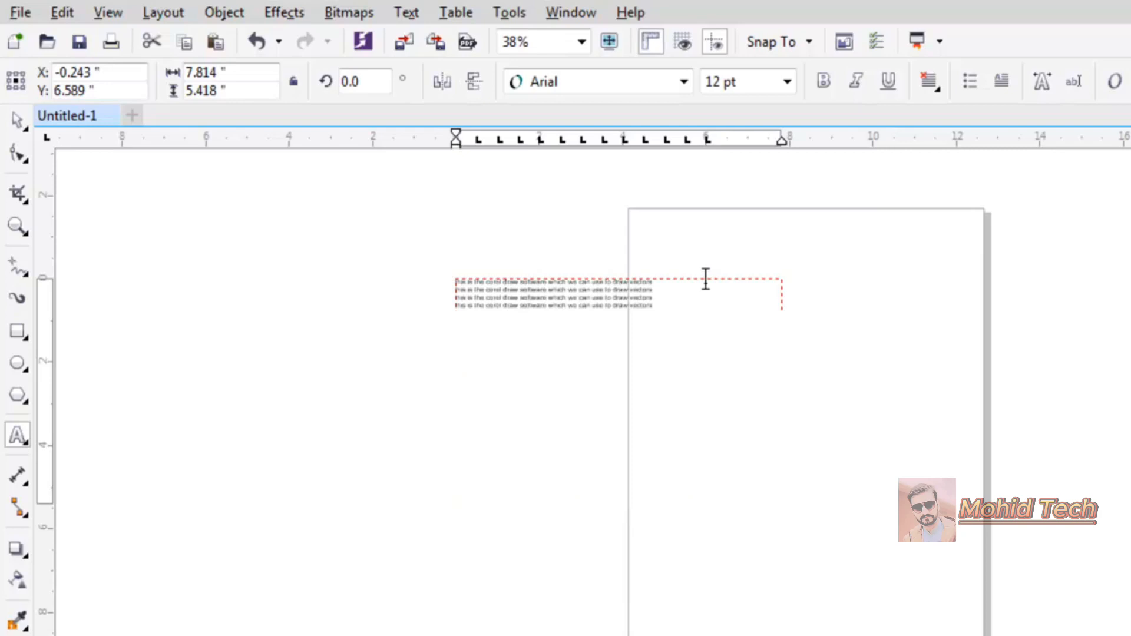
Set all four lines of paragraph text to 36 pt and enlarge the frame to about 10.3 by 7.1 inches
double_click(706, 279)
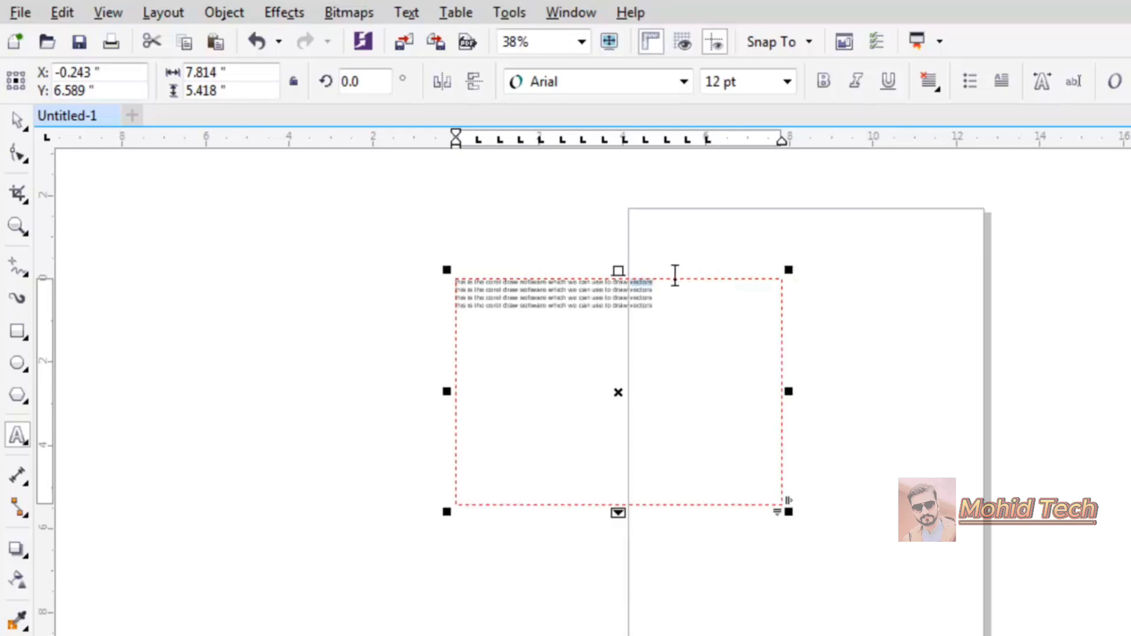
drag(665, 316, 444, 270)
click(784, 72)
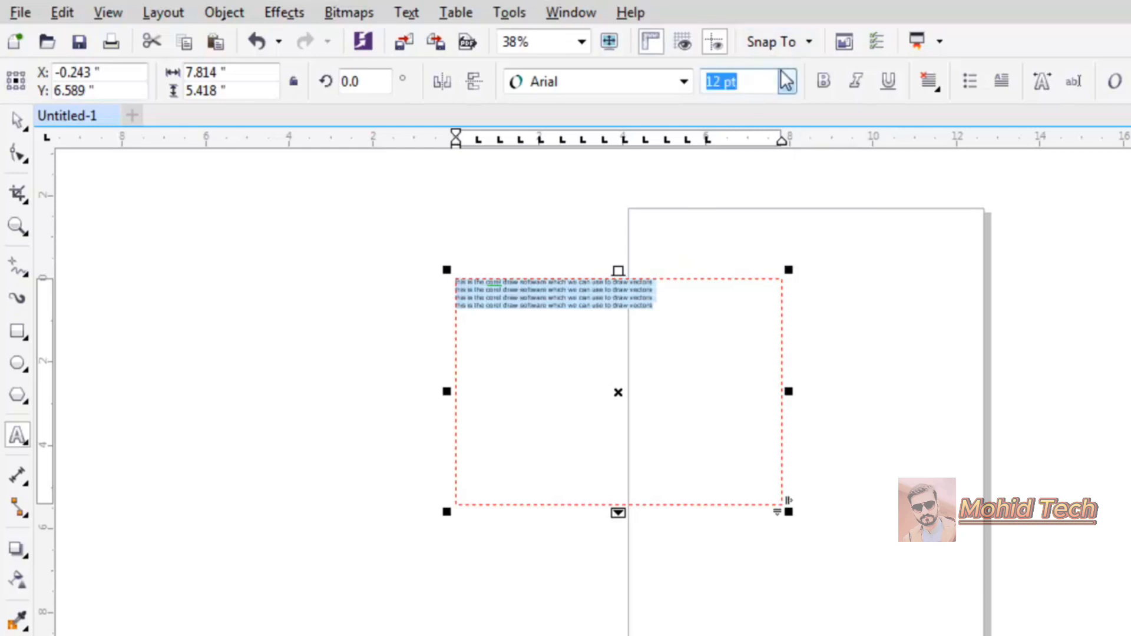
click(786, 80)
click(741, 314)
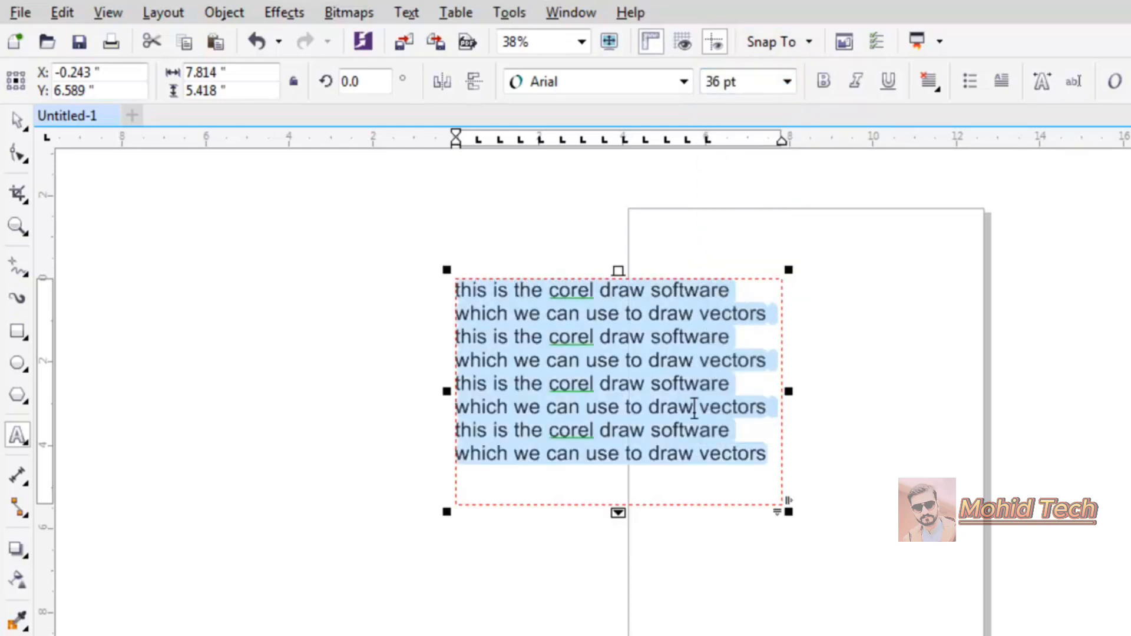
drag(789, 512, 1002, 583)
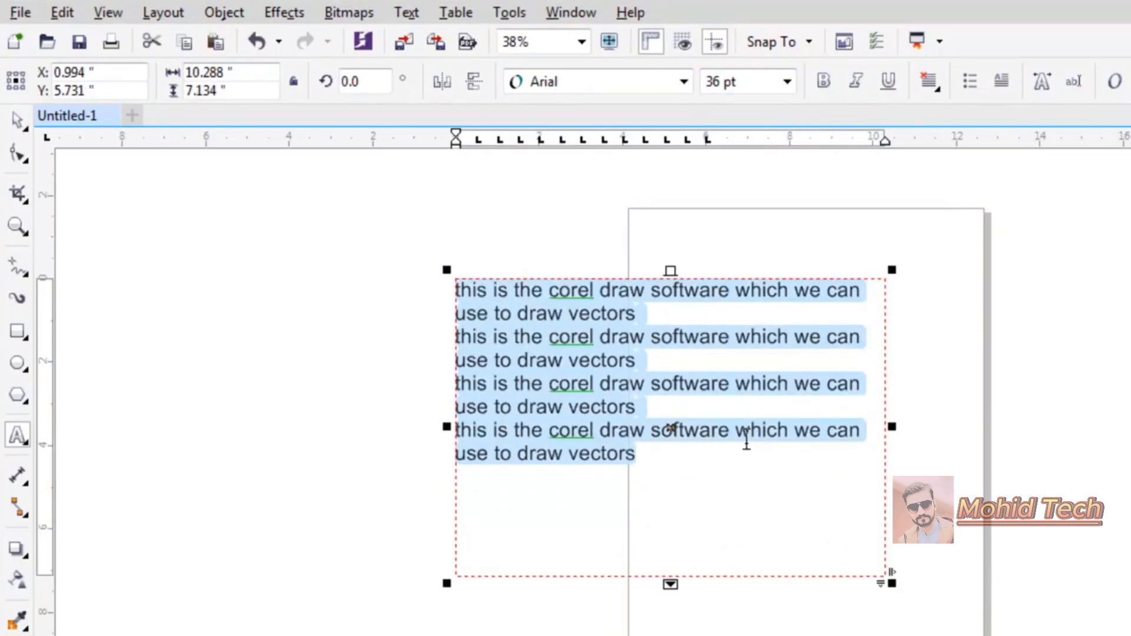
Try Left, Center and Right alignment on the paragraph text and end on Full Justify
click(942, 94)
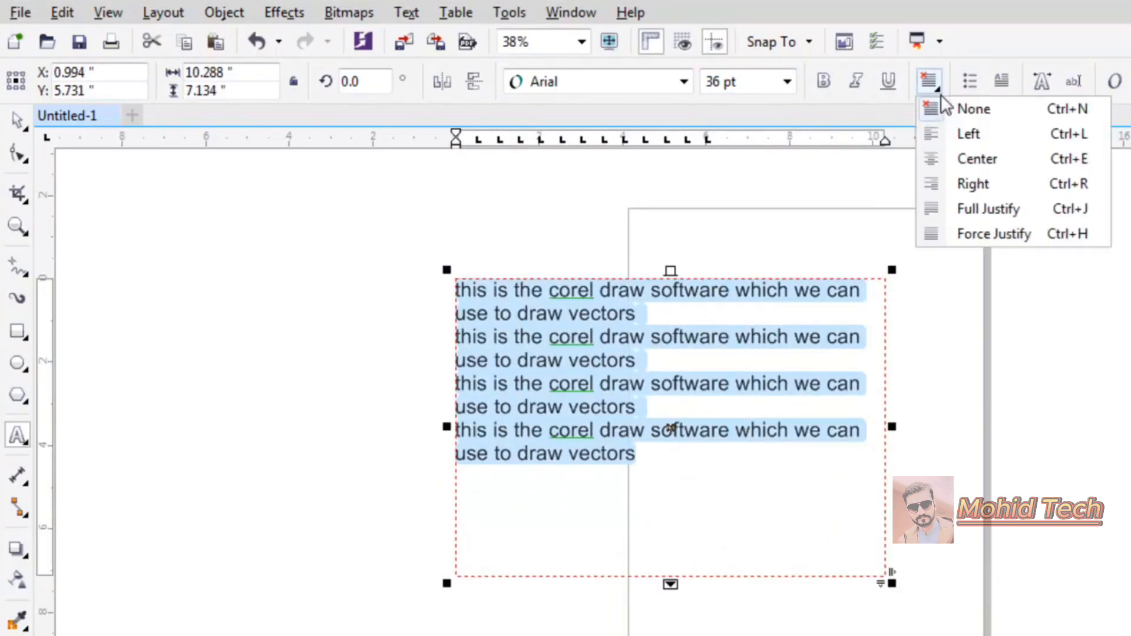
click(973, 134)
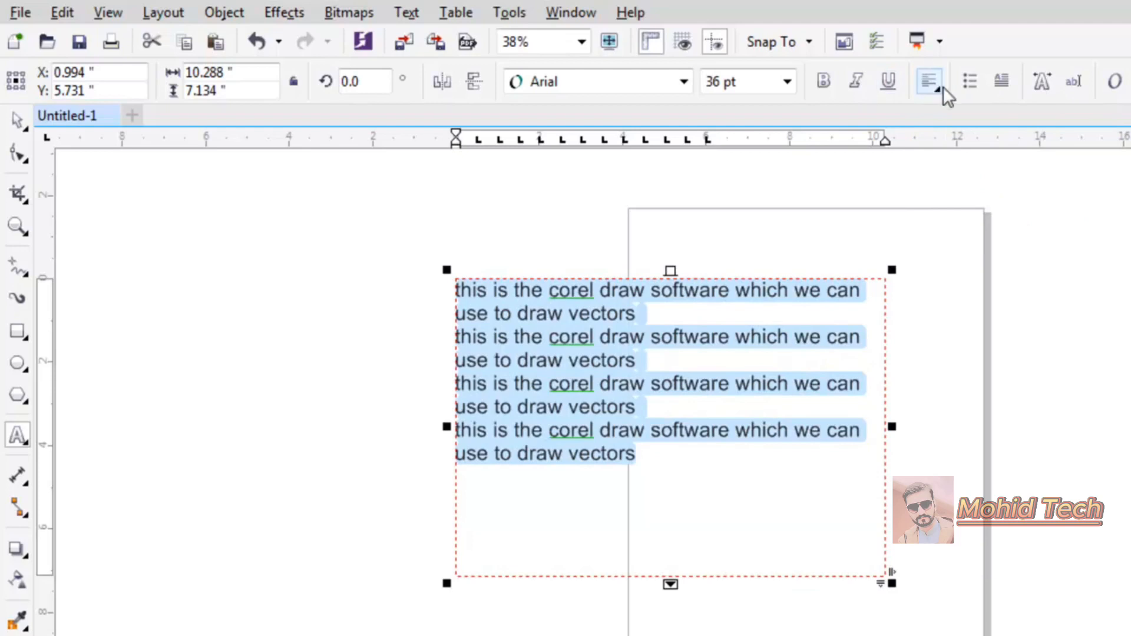
click(943, 86)
click(984, 162)
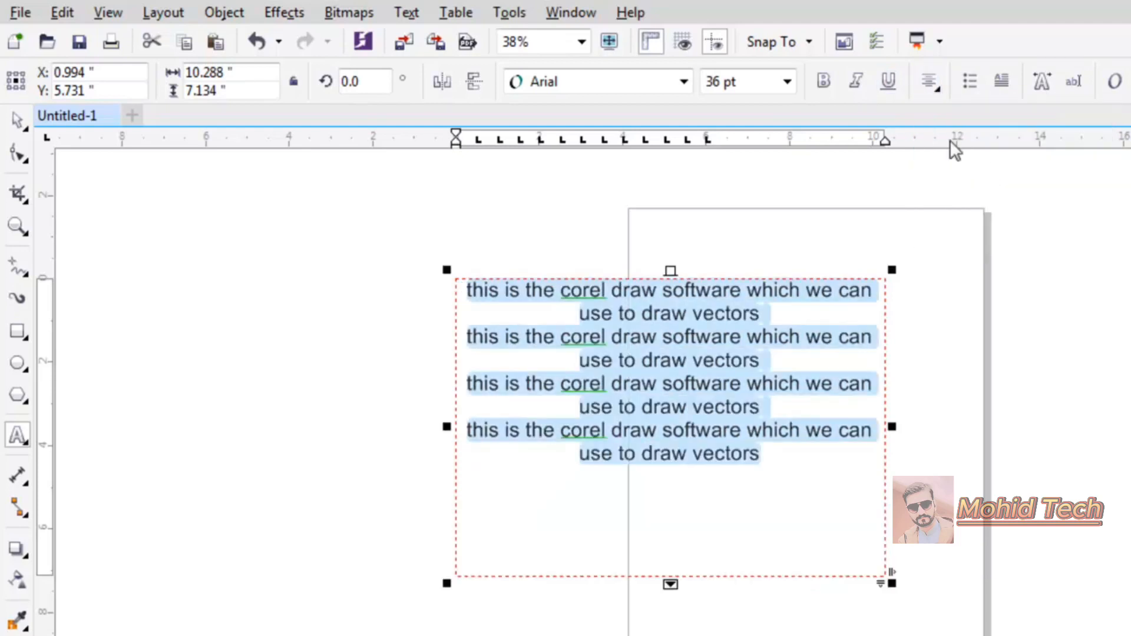
click(931, 89)
click(973, 183)
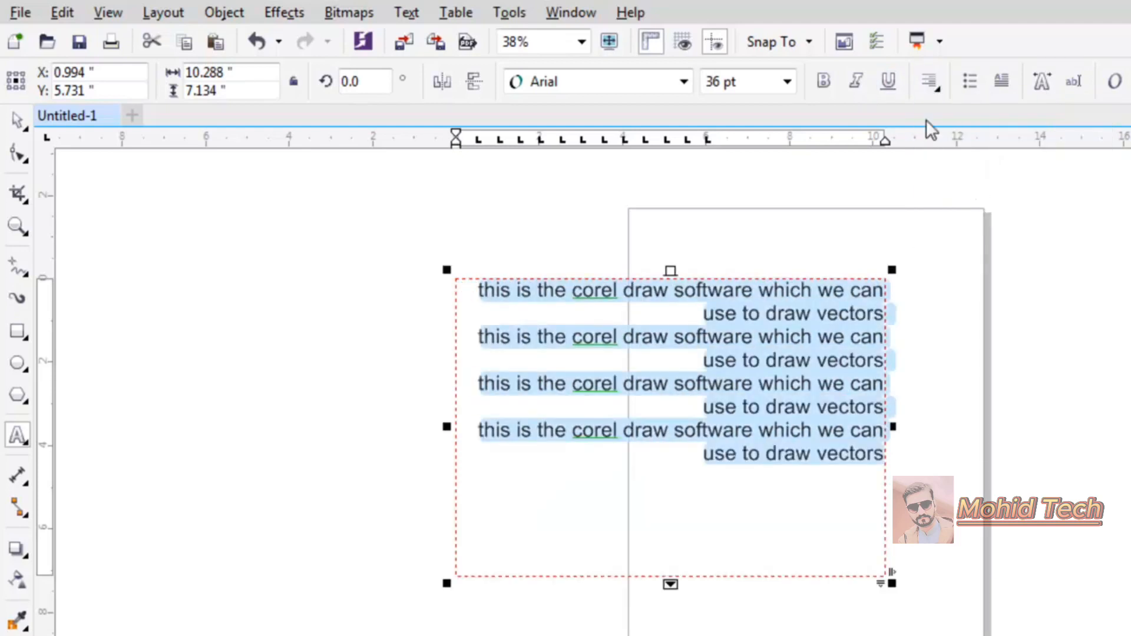
click(930, 89)
click(983, 208)
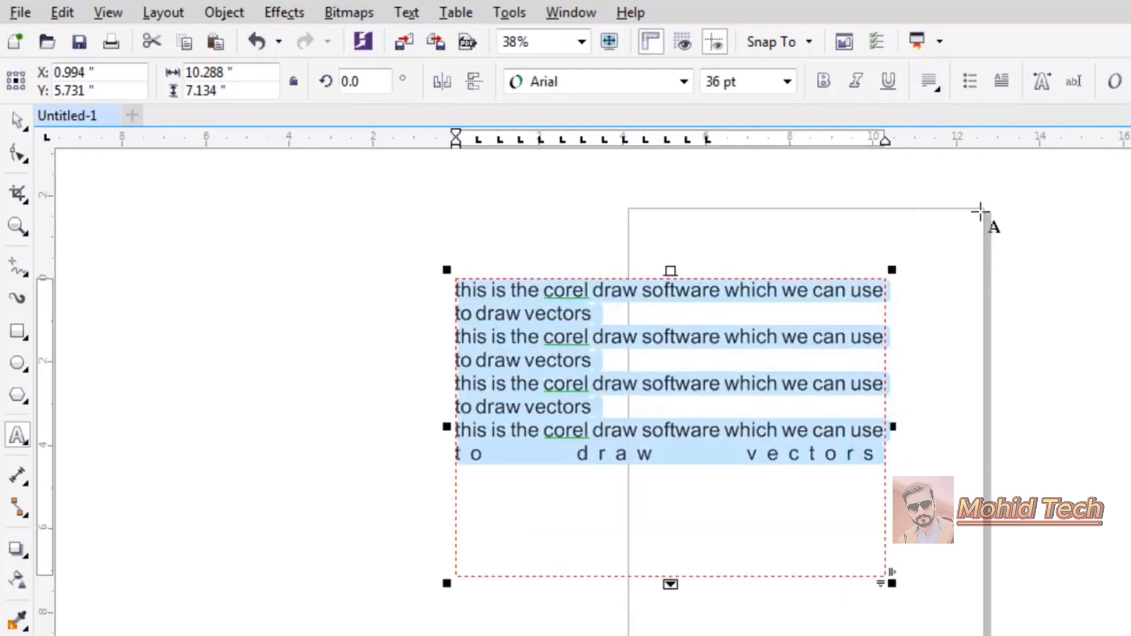
Apply drop caps to the selected paragraphs and remove them again
click(1005, 79)
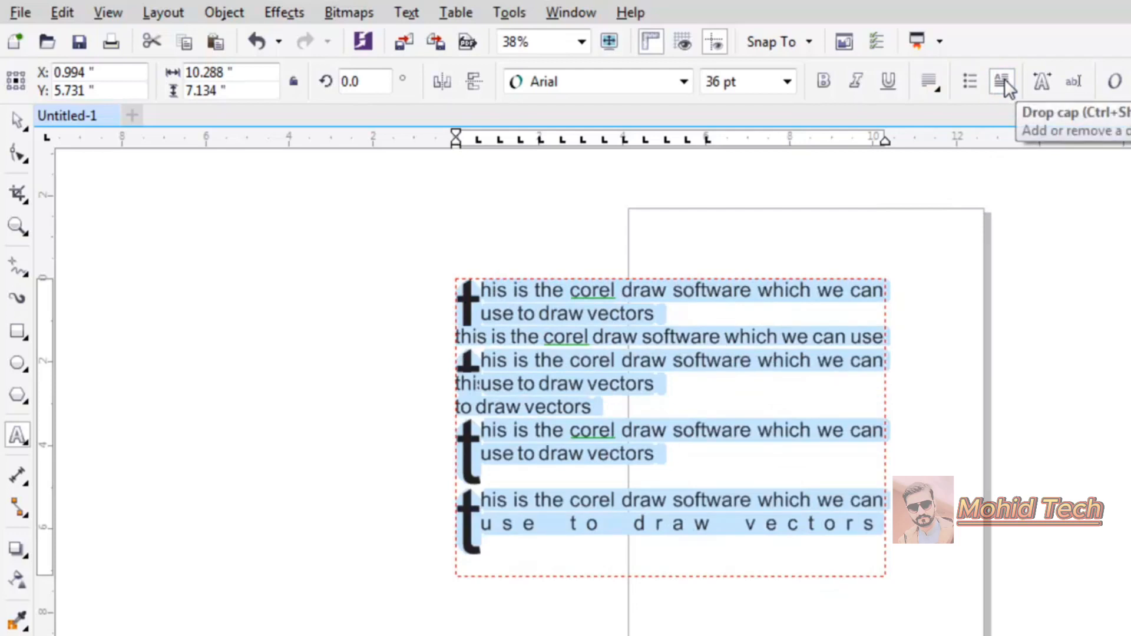
click(1005, 79)
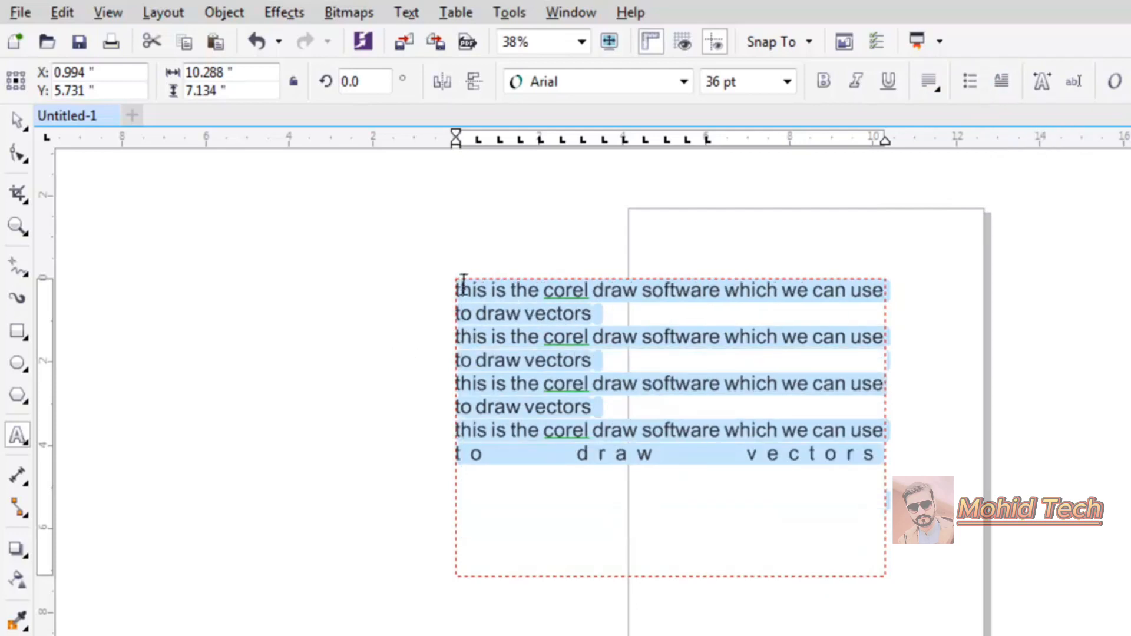
mouse_move(462, 289)
mouse_down()
mouse_move(448, 293)
mouse_move(459, 285)
mouse_up()
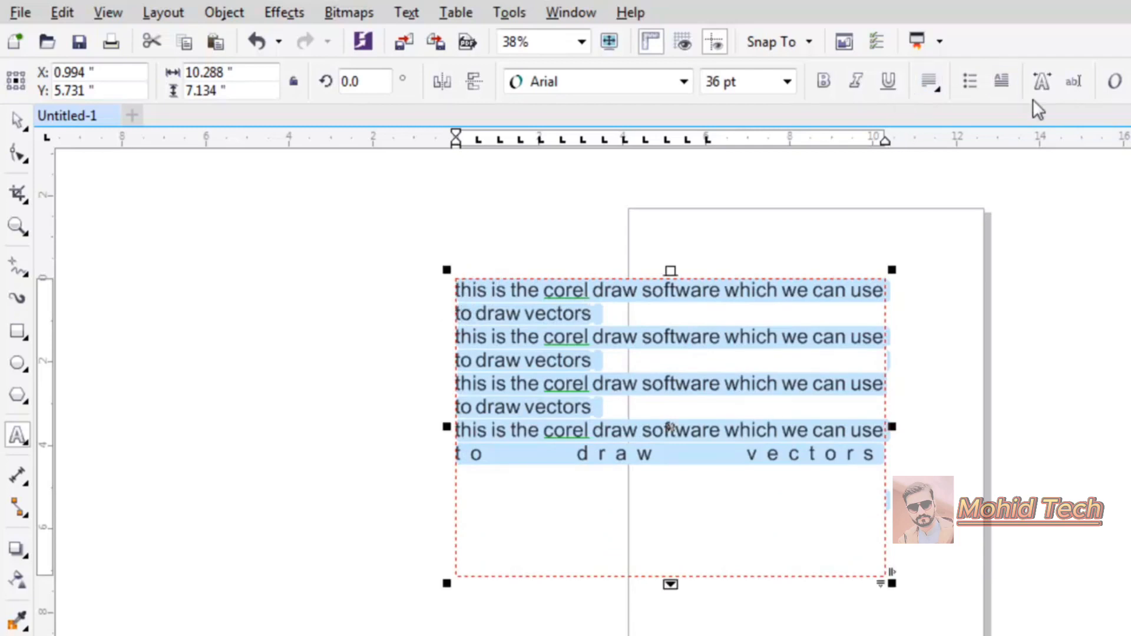
Toggle the bulleted list format on the selected paragraphs, ending with the bullets removed
click(970, 83)
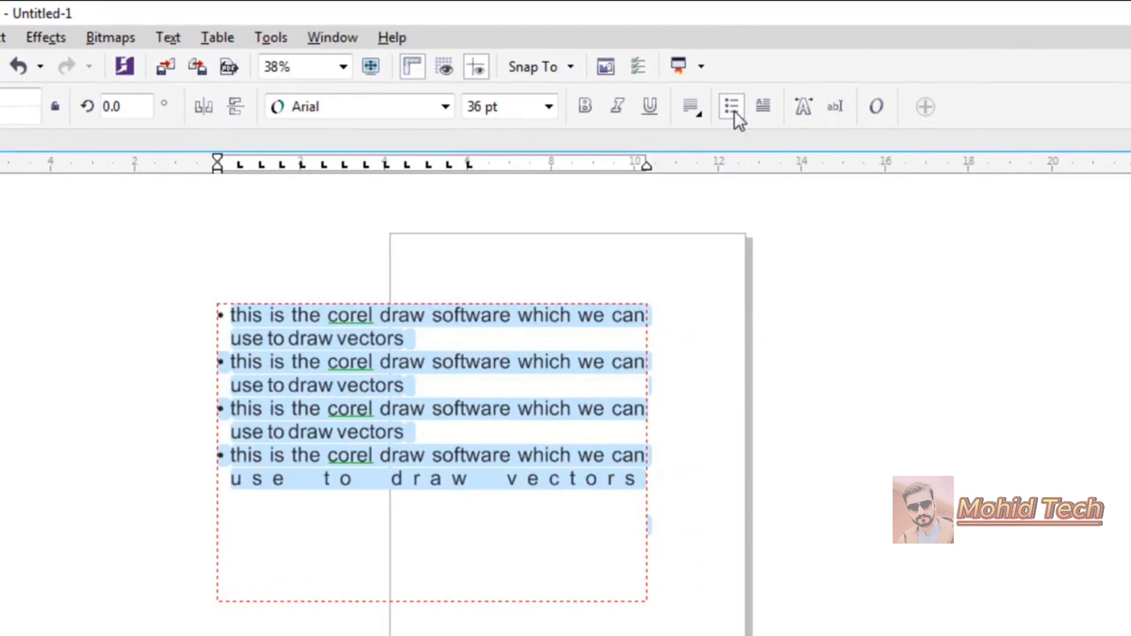
click(734, 110)
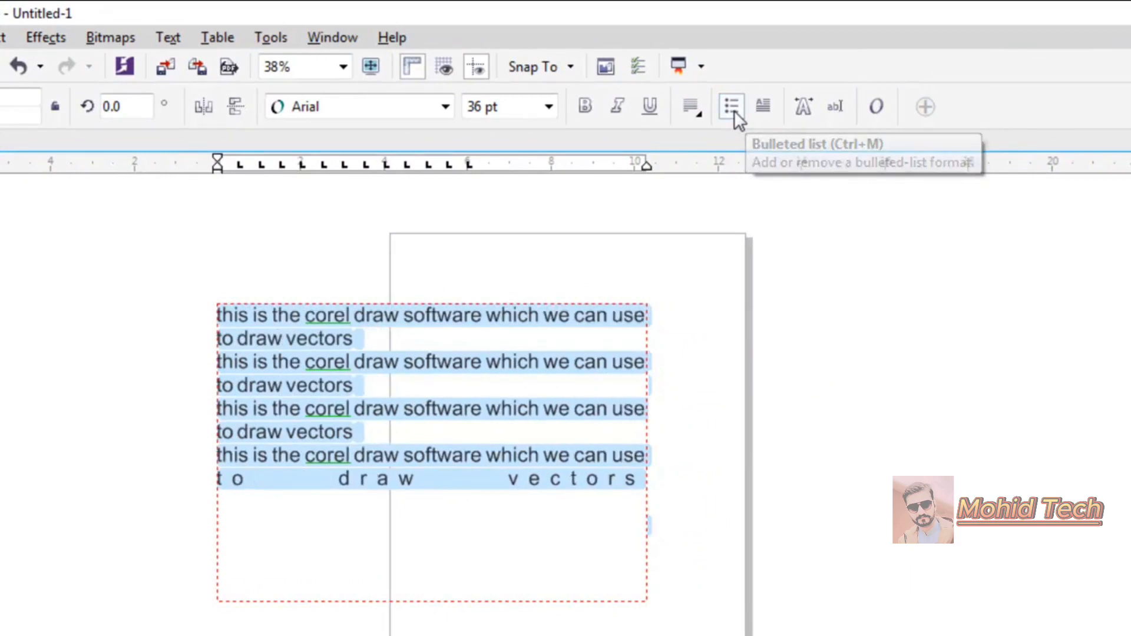
click(734, 111)
click(734, 110)
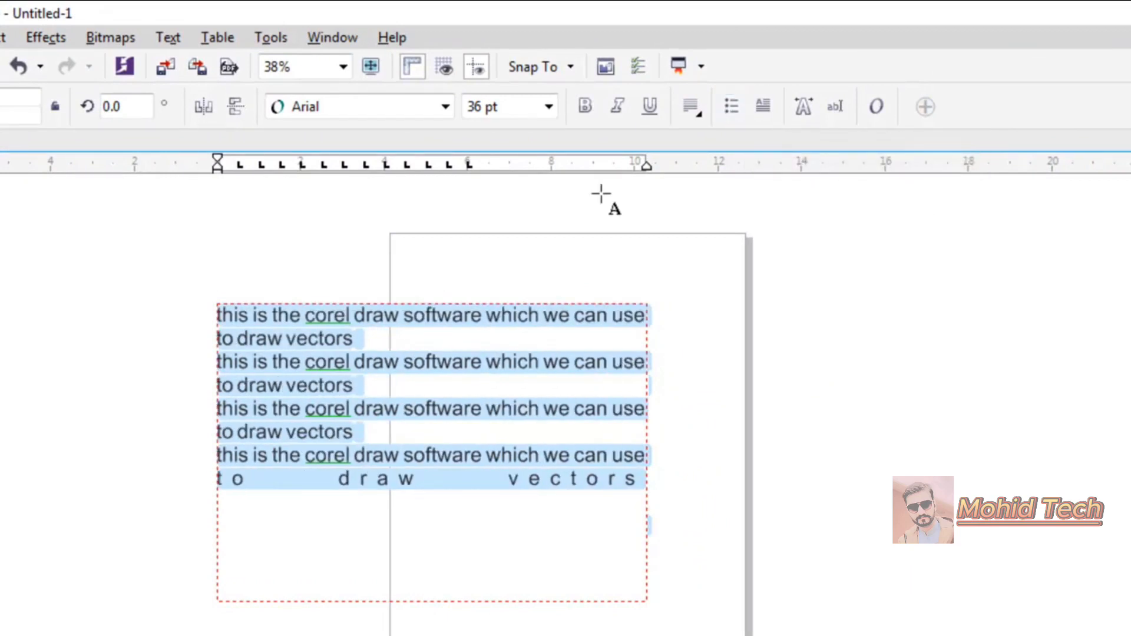
Select the paragraph text frame as an object and delete it
click(437, 458)
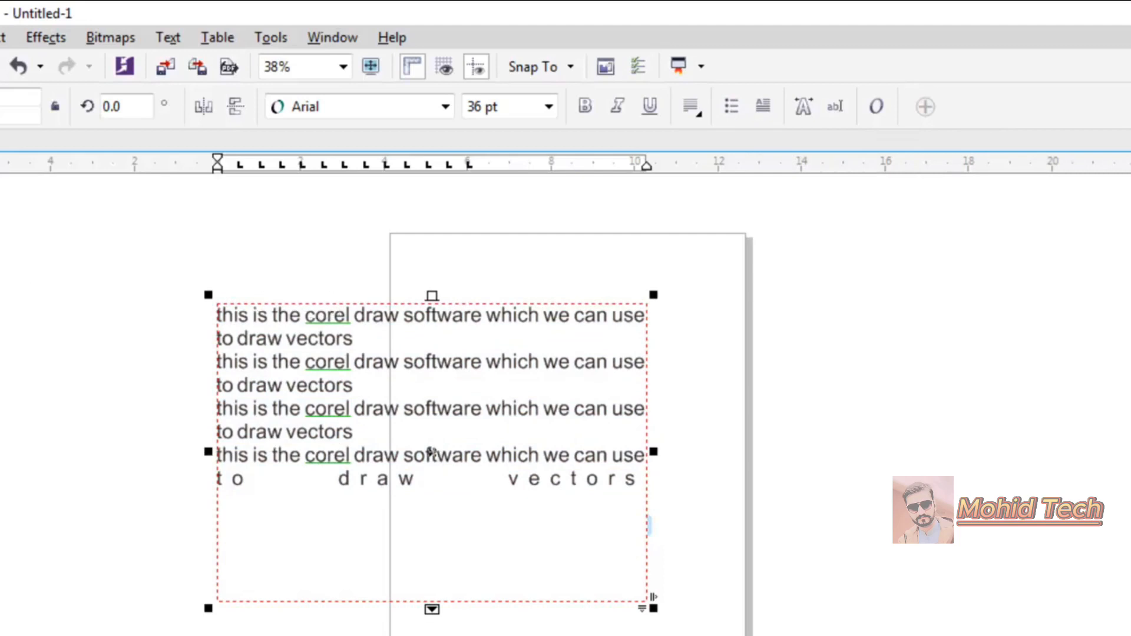
key(ctrl+space)
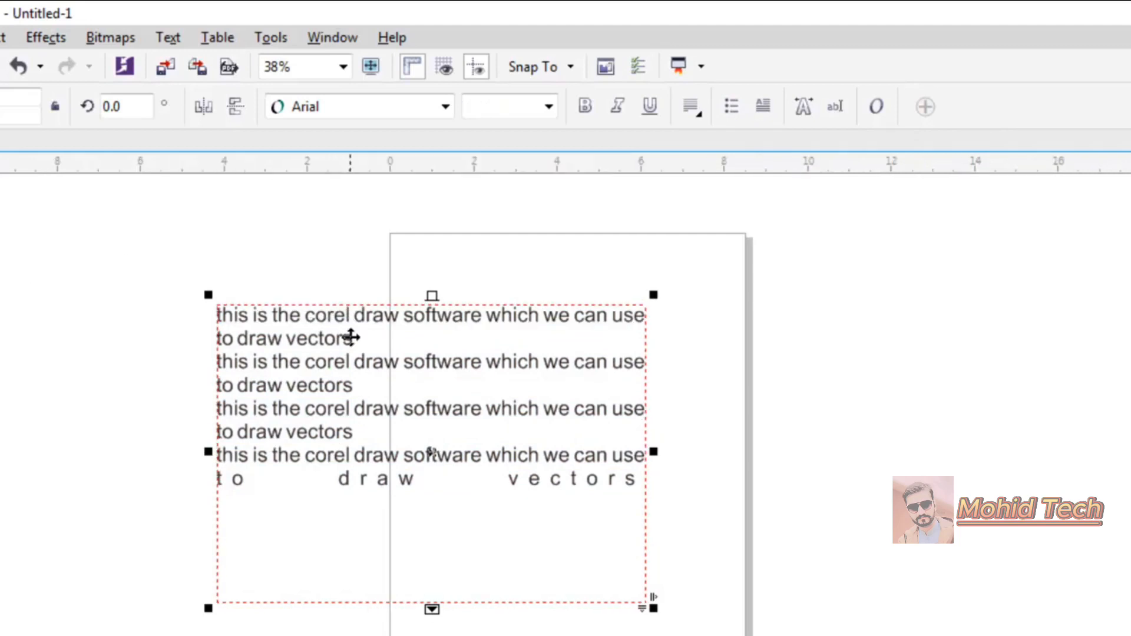
click(357, 309)
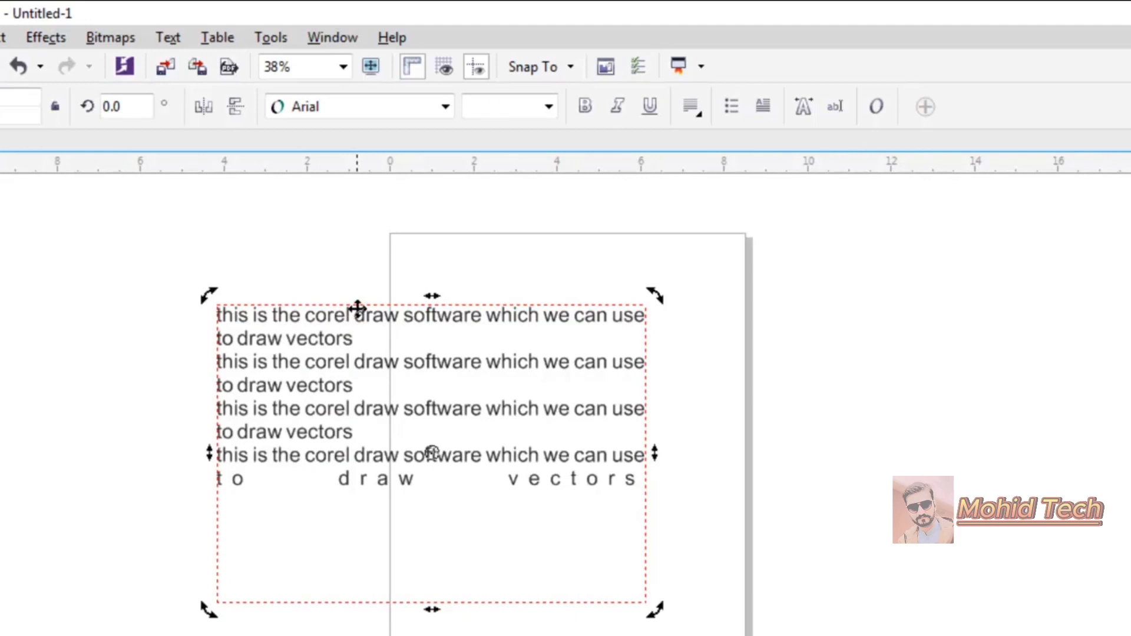
key(Delete)
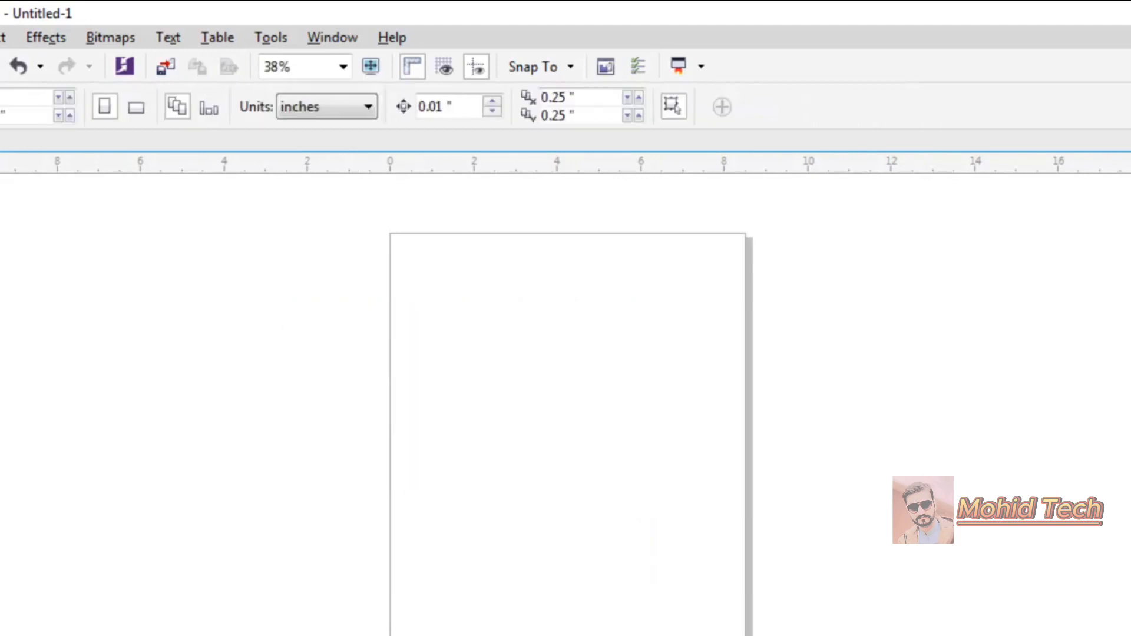
Create artistic text reading "this is corel draw" starting just outside the page's left edge
click(2, 492)
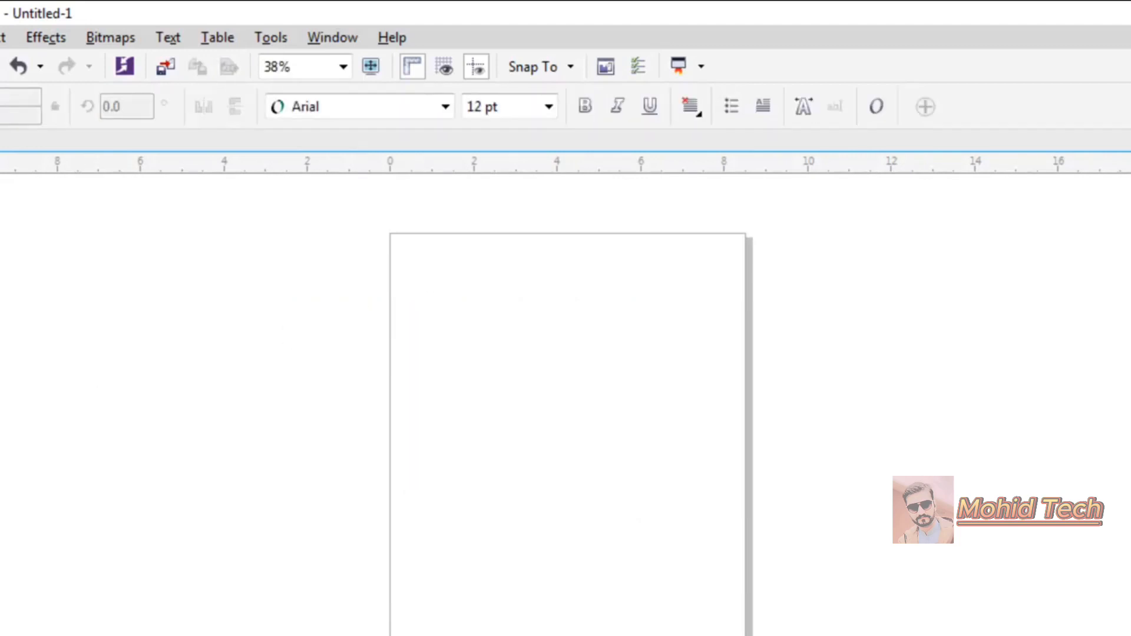
click(310, 409)
text(this)
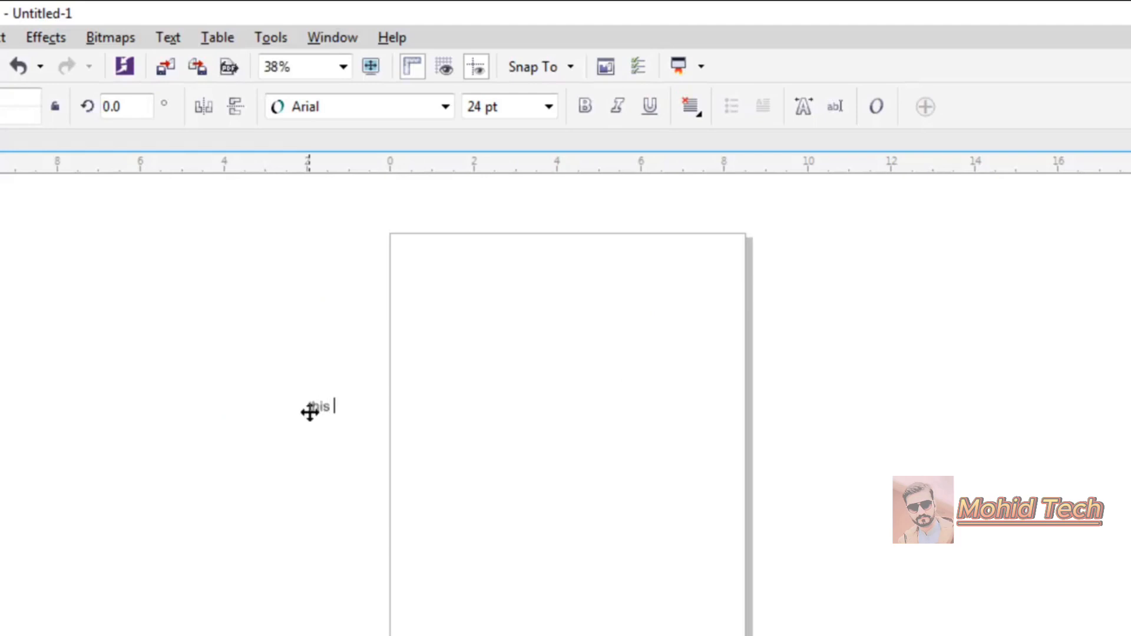
text( is corel drwa)
key(BackSpace)
key(BackSpace)
text(aw)
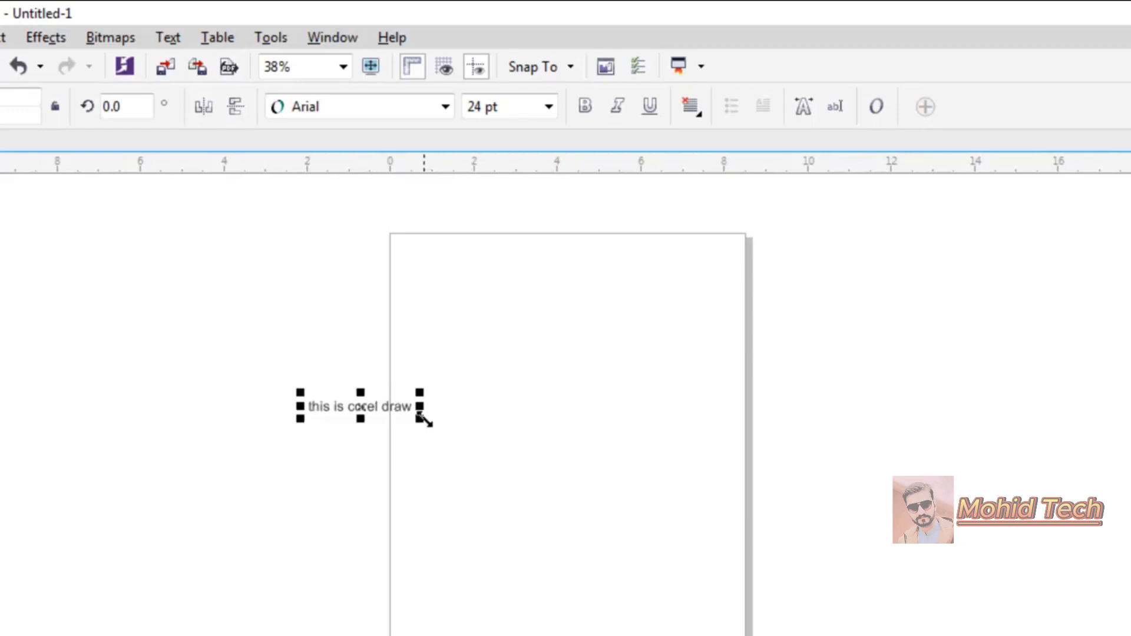
Enlarge the artistic text proportionally until it reaches the page's right edge and delete it
drag(423, 419, 757, 616)
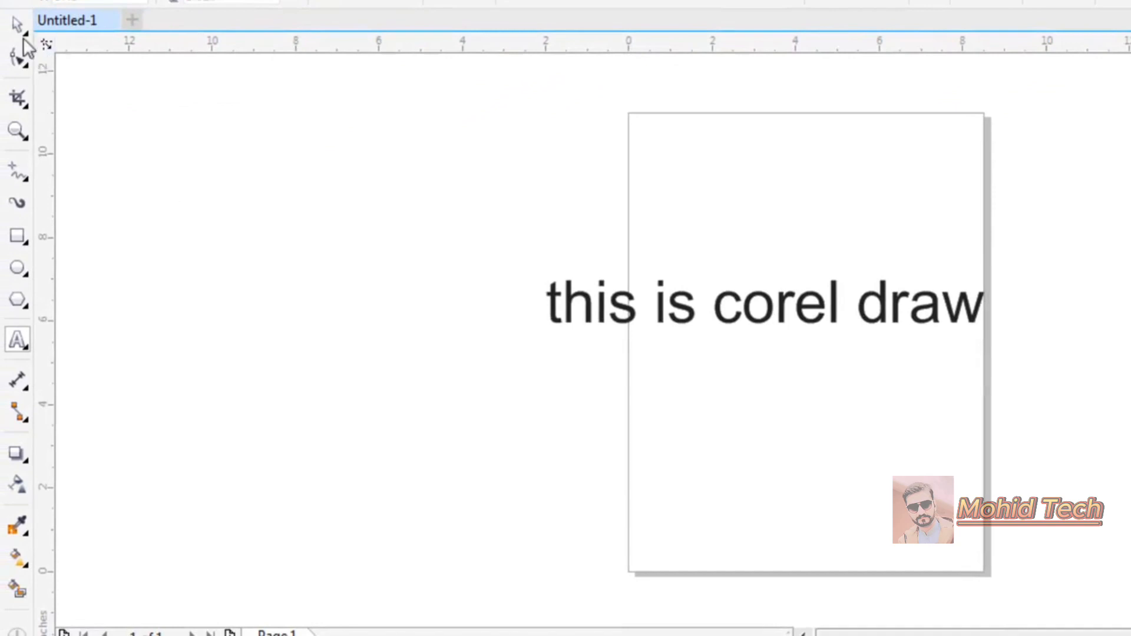
click(18, 25)
key(Delete)
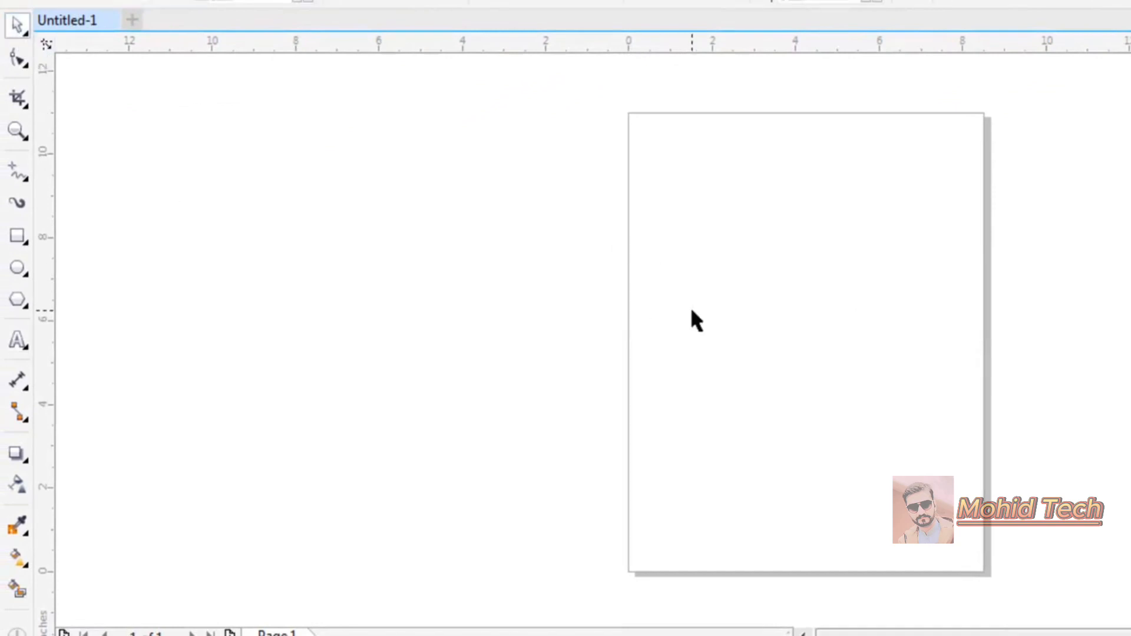
Draw an empty paragraph text frame about 9 by 6.4 inches overlapping the page and delete it
click(14, 343)
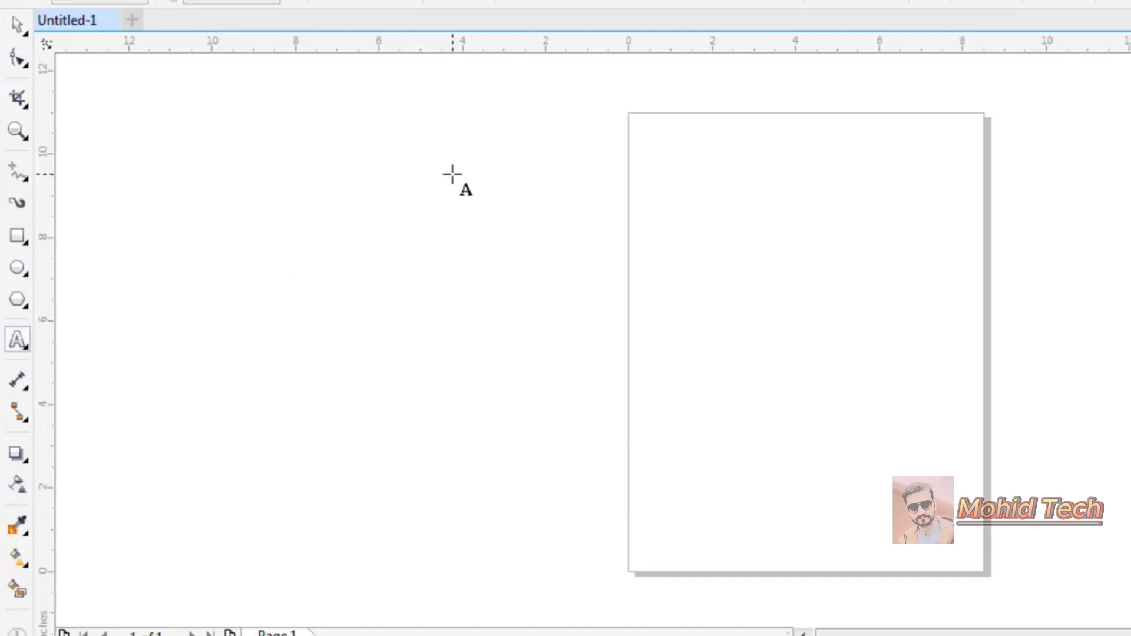
drag(452, 174, 832, 442)
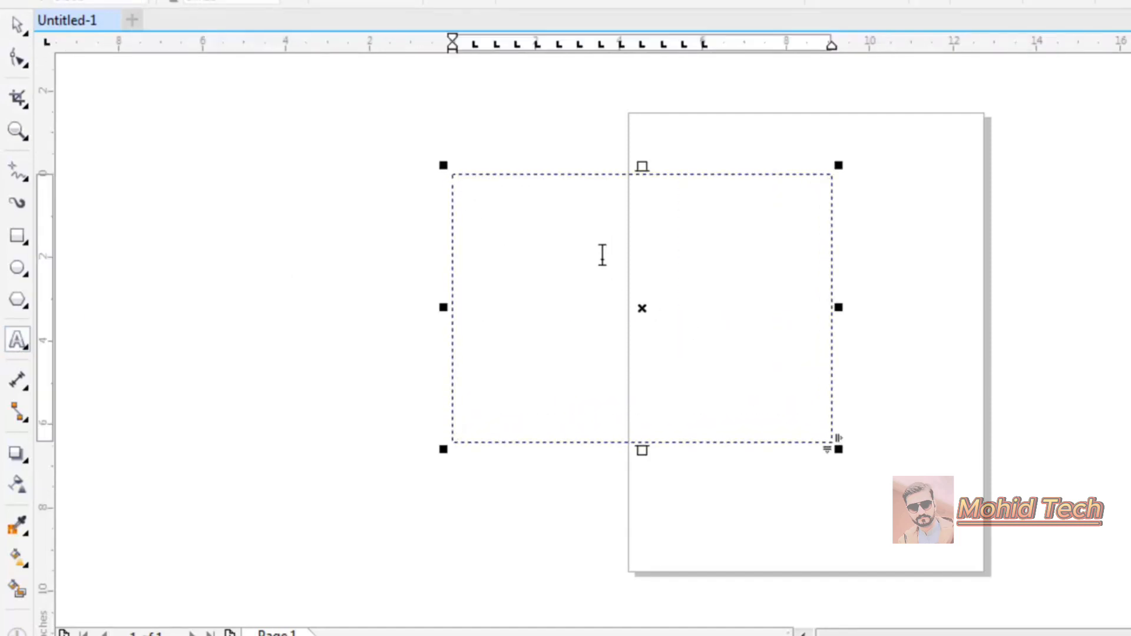
click(17, 25)
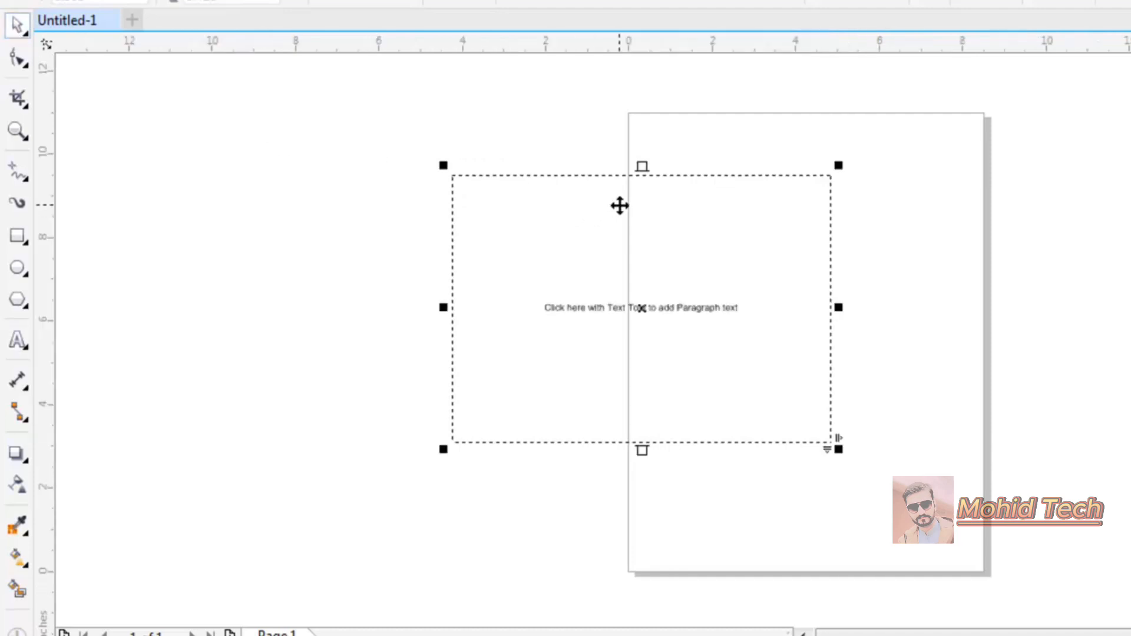
key(Delete)
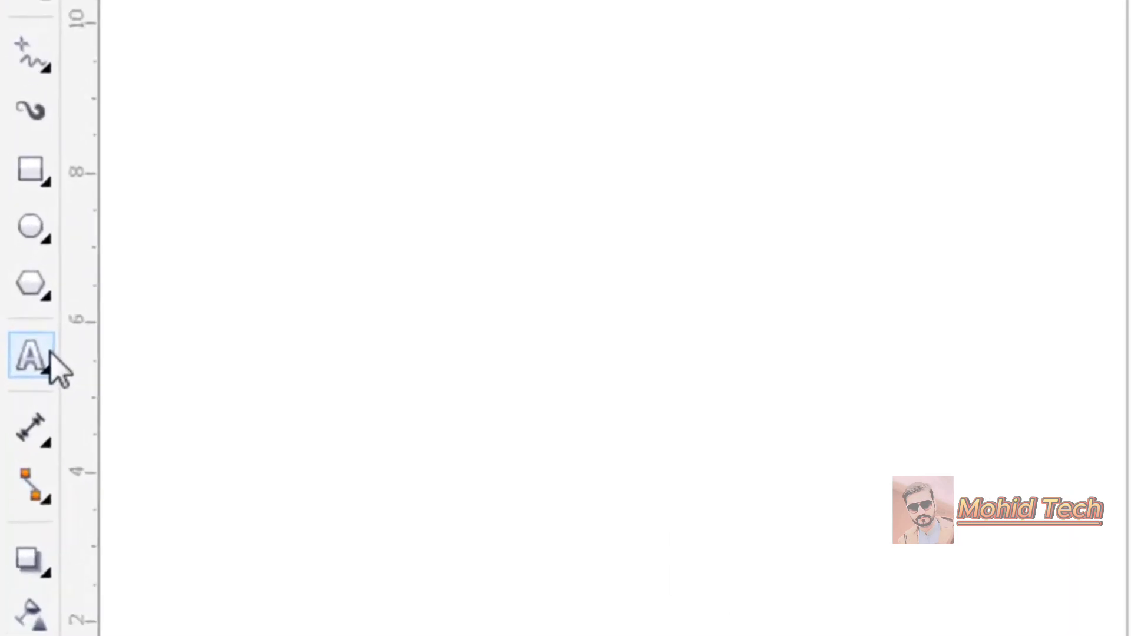
Draw a table with three rows and four columns, about 10.3 by 6.5 inches, overlapping the page's left edge
click(50, 354)
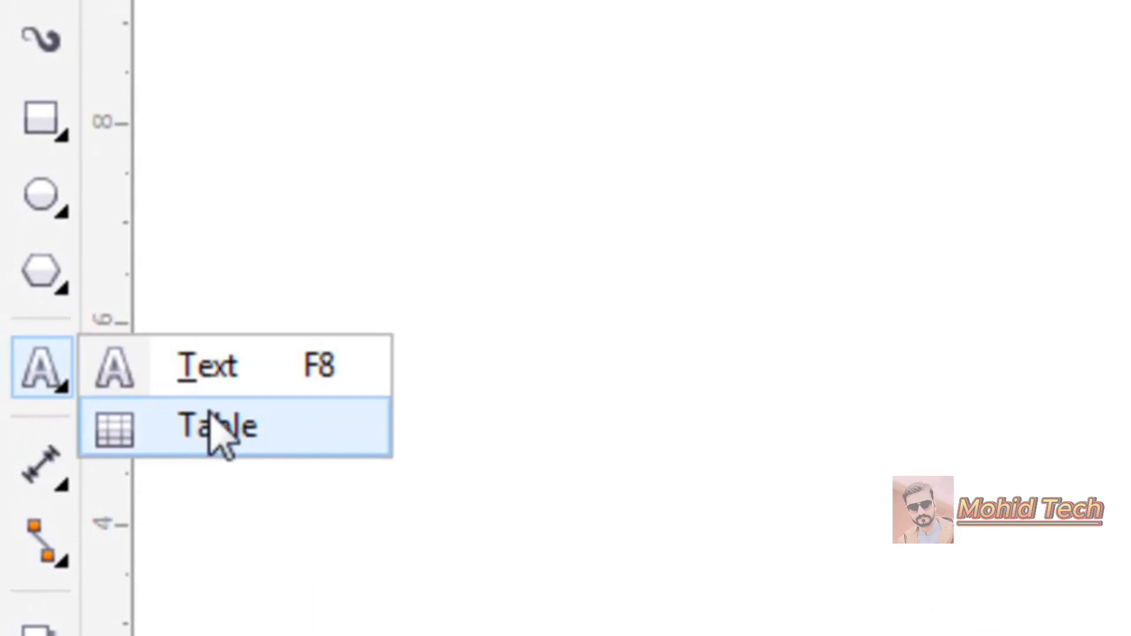
click(217, 429)
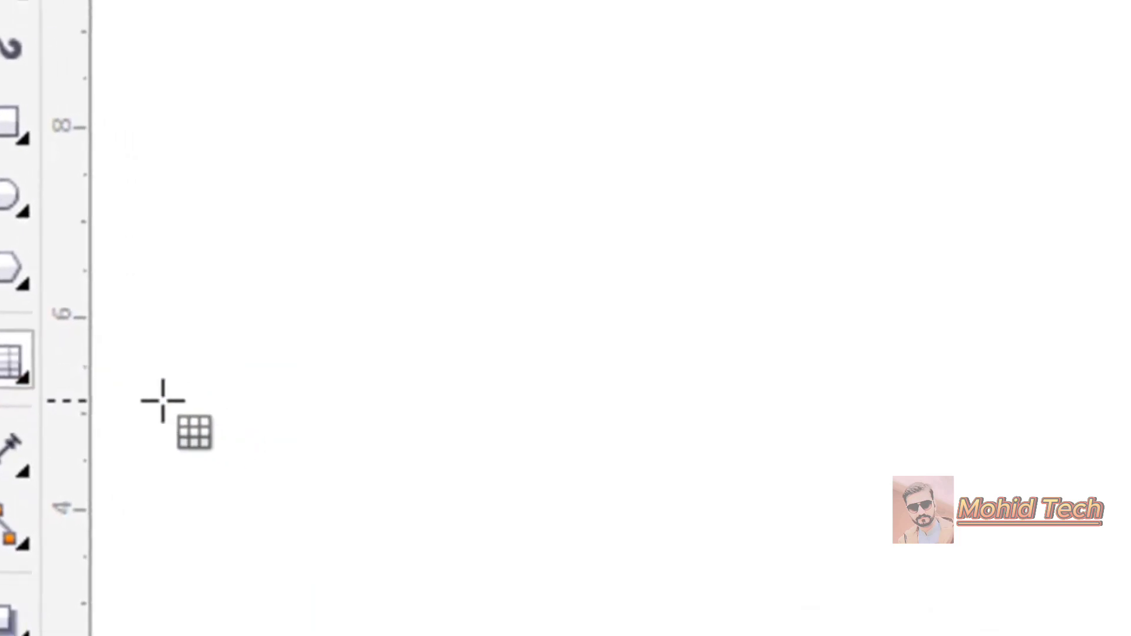
mouse_move(273, 116)
mouse_down()
mouse_move(756, 437)
mouse_move(853, 478)
mouse_up()
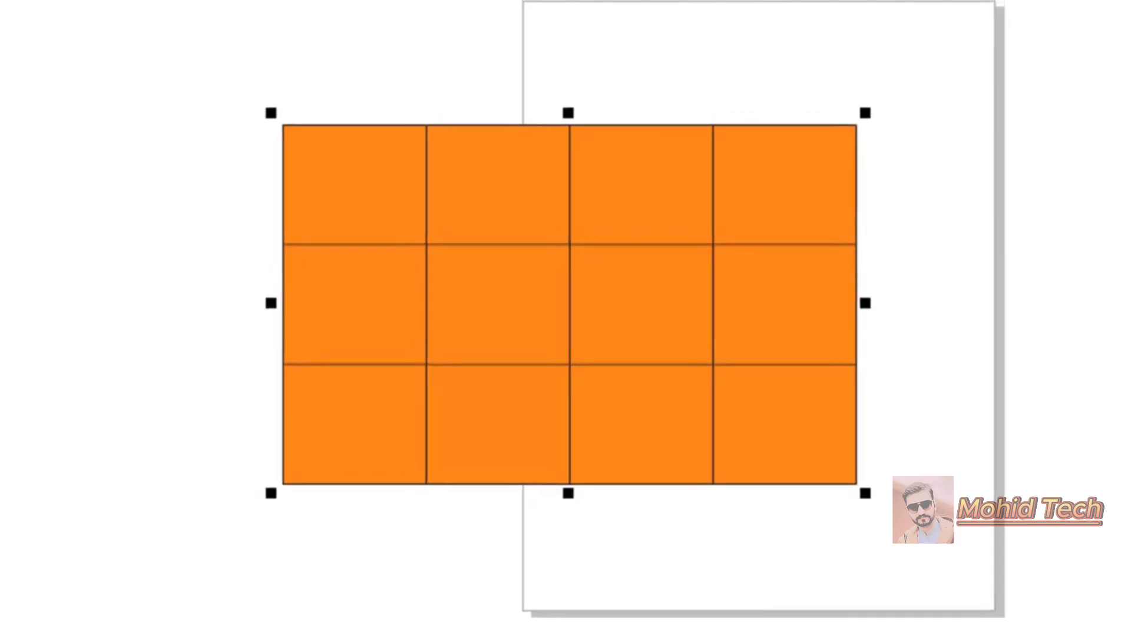
Set the table's number of rows to 5
click(390, 53)
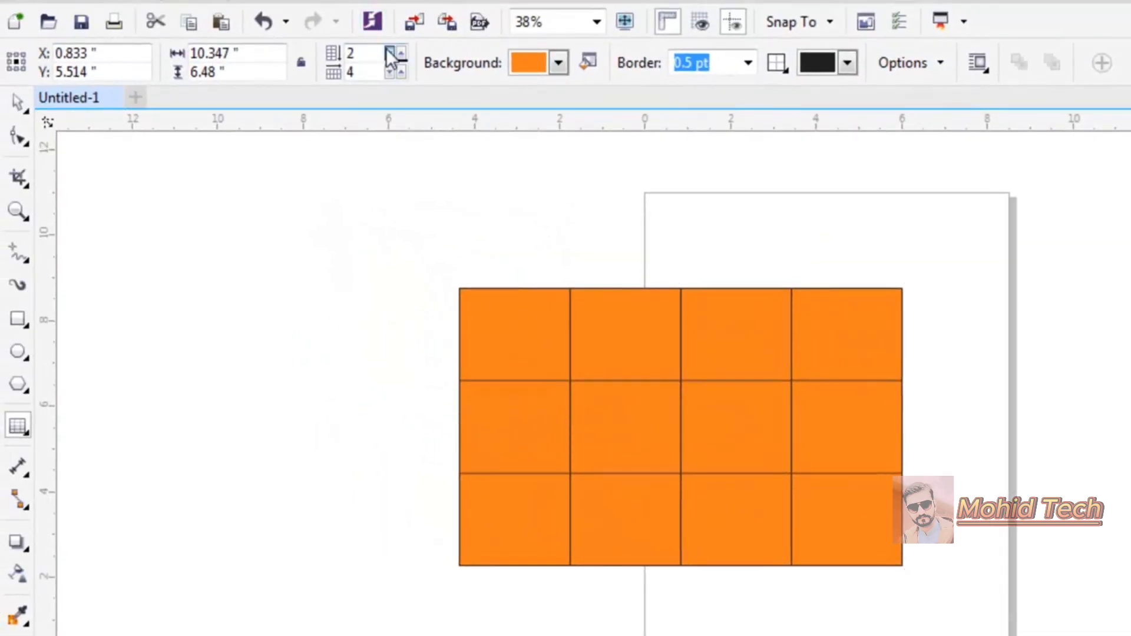
click(389, 53)
click(402, 53)
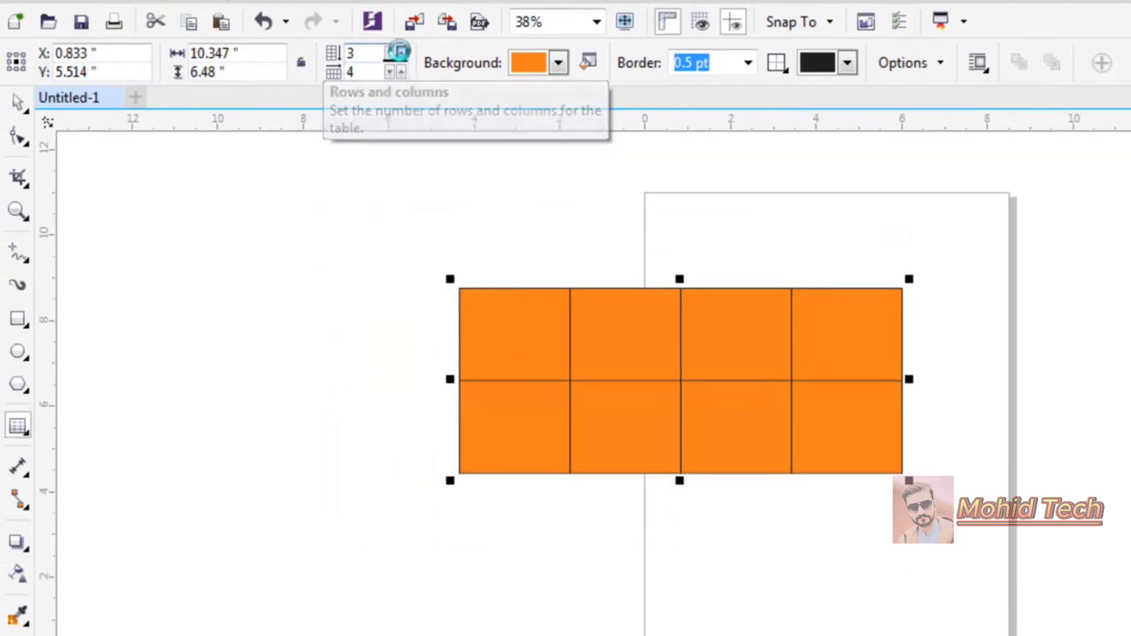
click(401, 53)
click(401, 53)
click(402, 53)
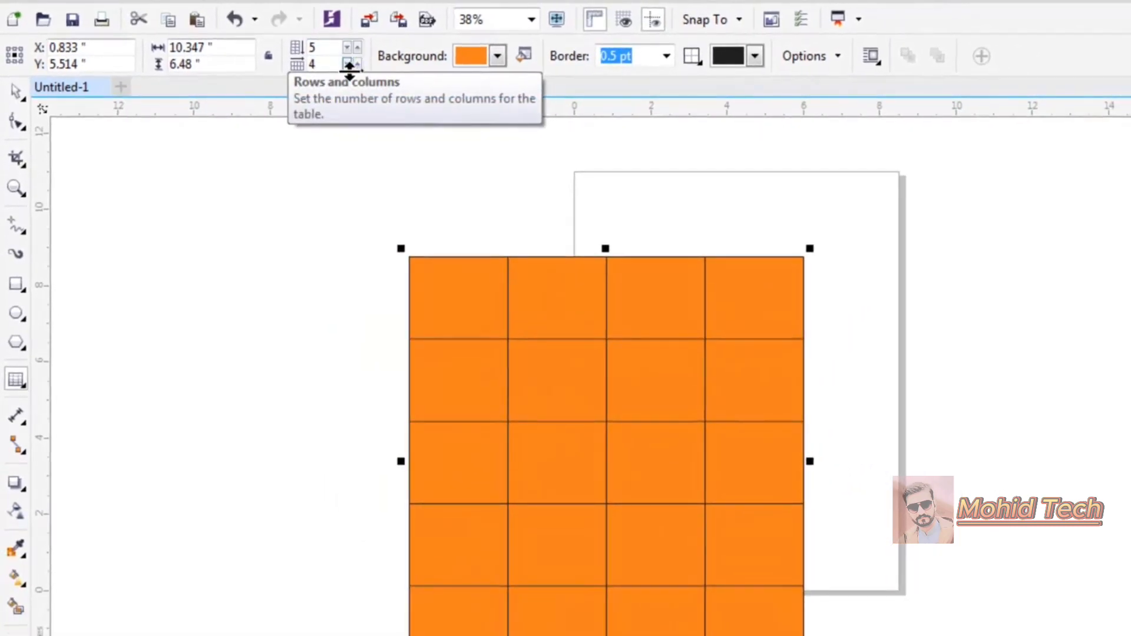
Set the table's number of columns to 7
click(361, 64)
click(361, 64)
click(357, 63)
click(357, 64)
click(357, 64)
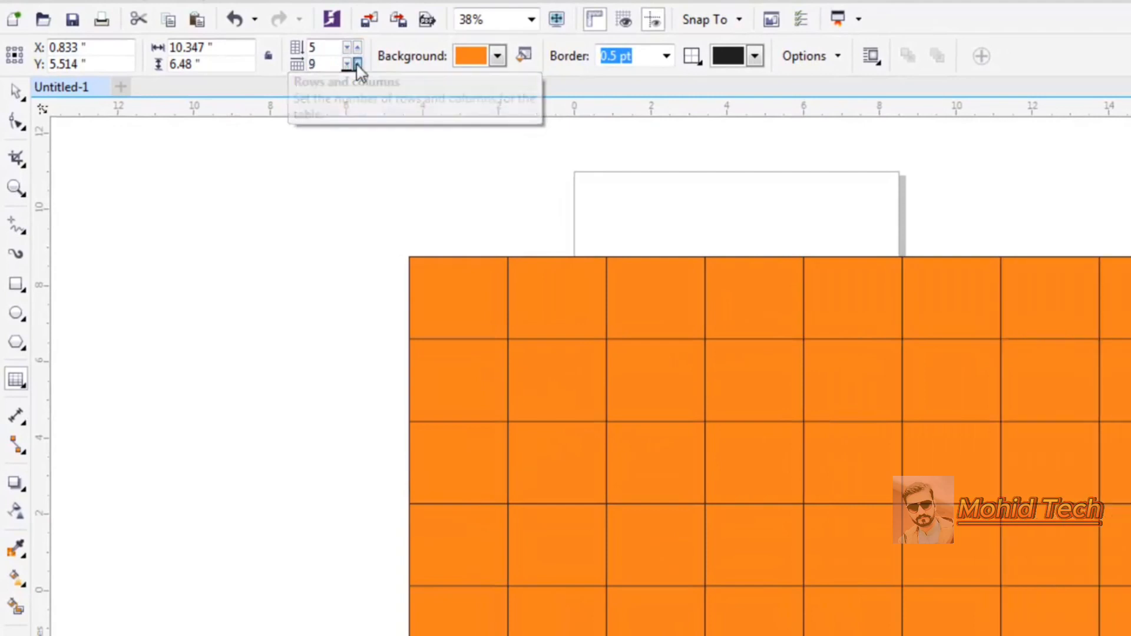
click(357, 64)
click(347, 63)
click(346, 64)
click(347, 64)
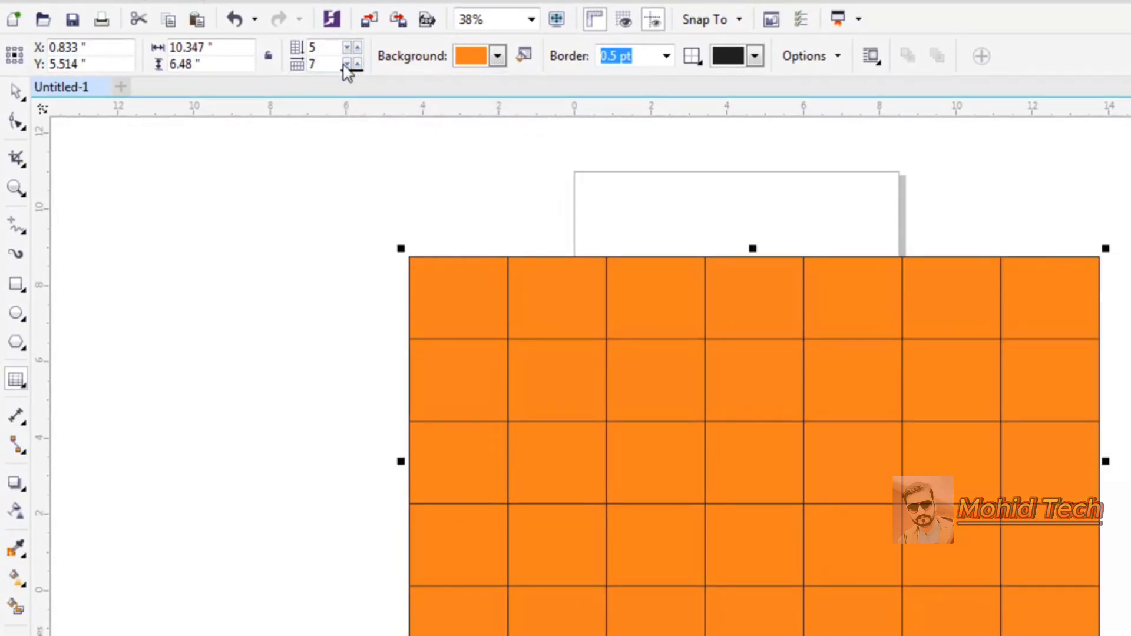
Try a yellow table background and replace it with teal
click(497, 56)
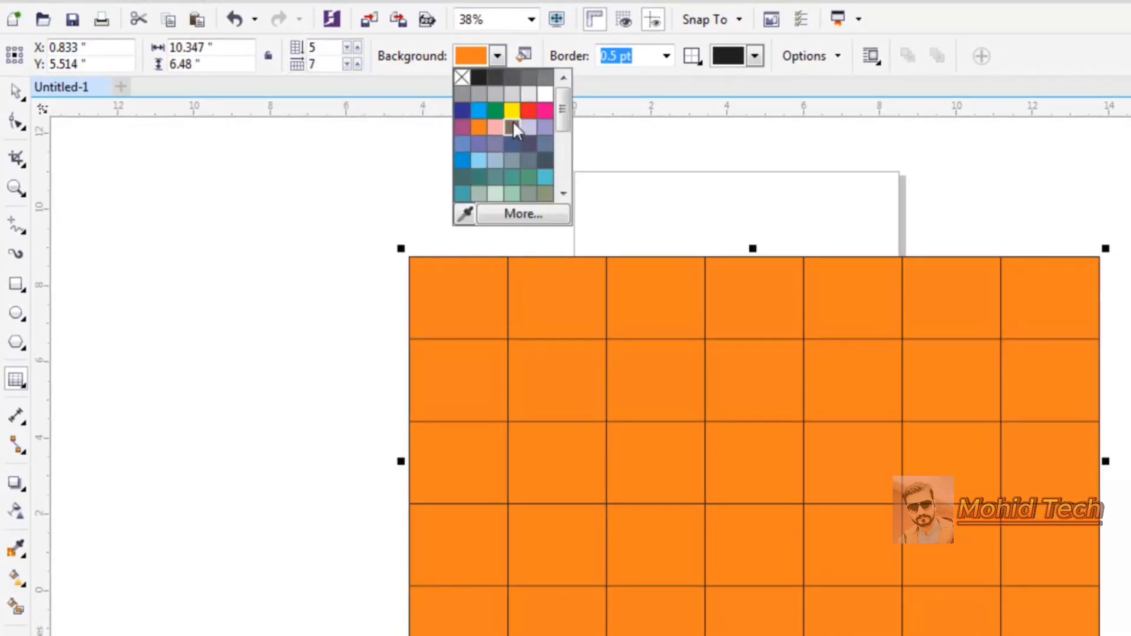
click(511, 112)
click(498, 56)
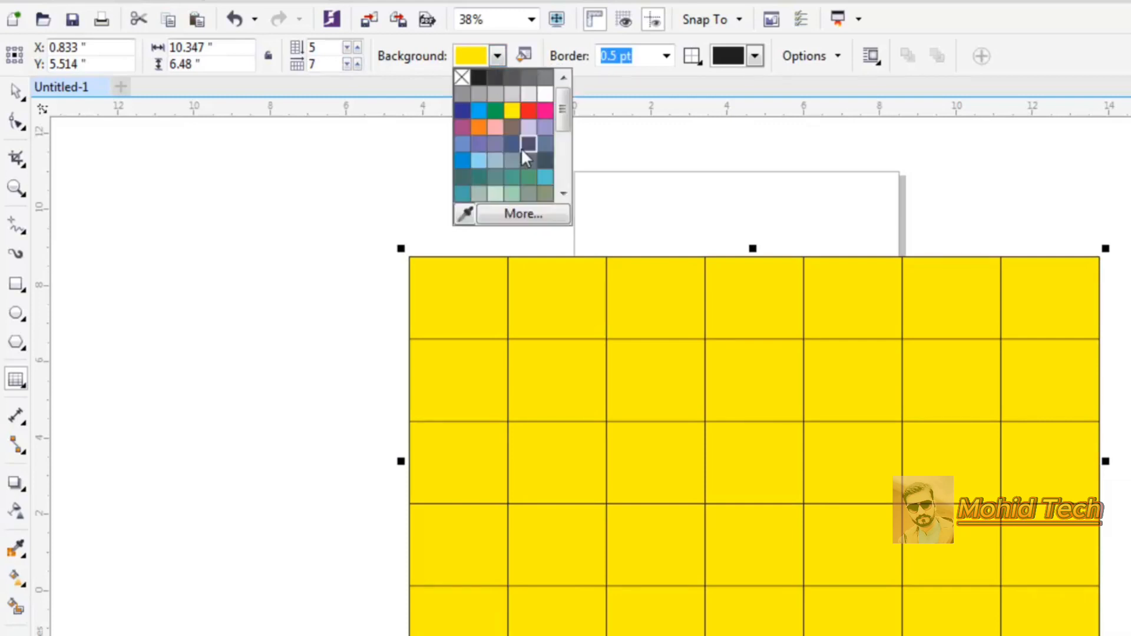
click(516, 176)
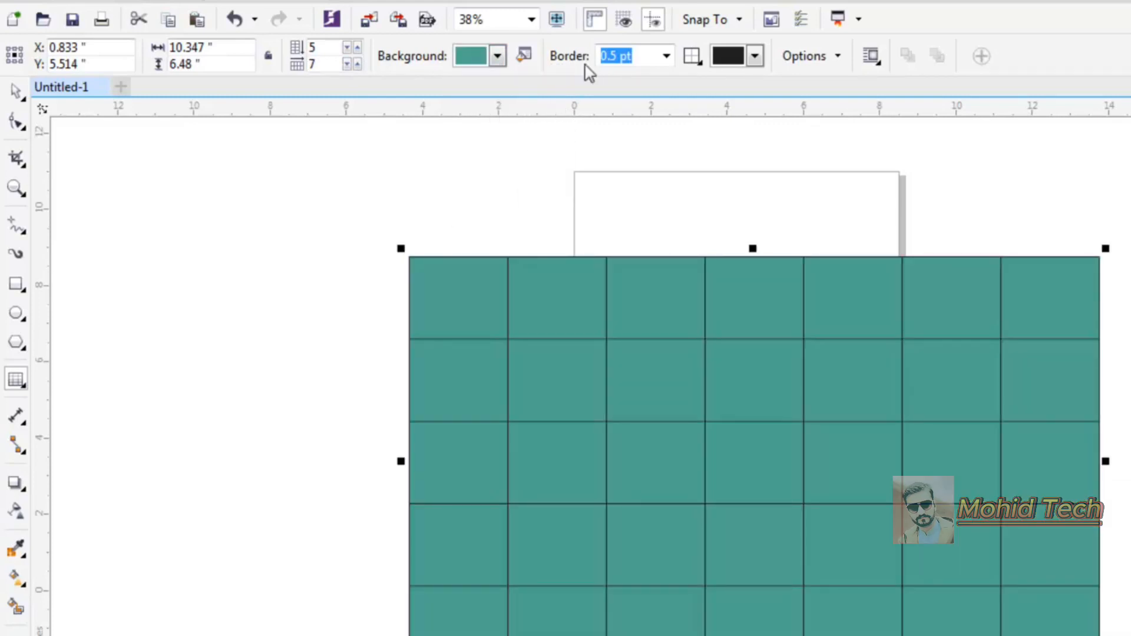
Set the table's outside border to 4.0 pt and colour all its borders yellow
click(666, 56)
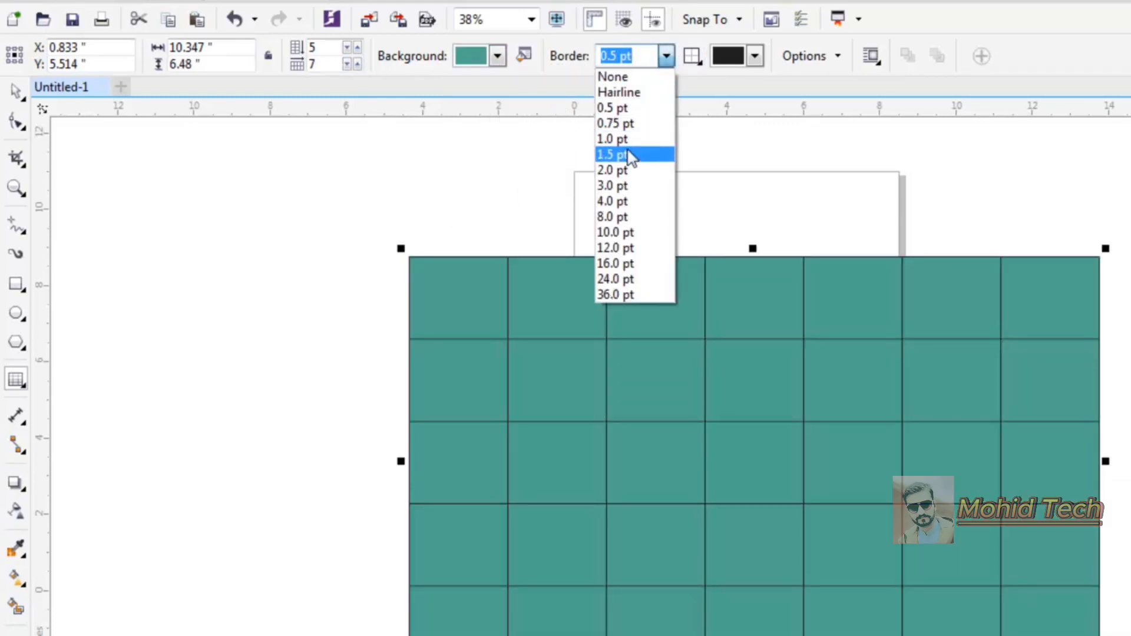
click(627, 201)
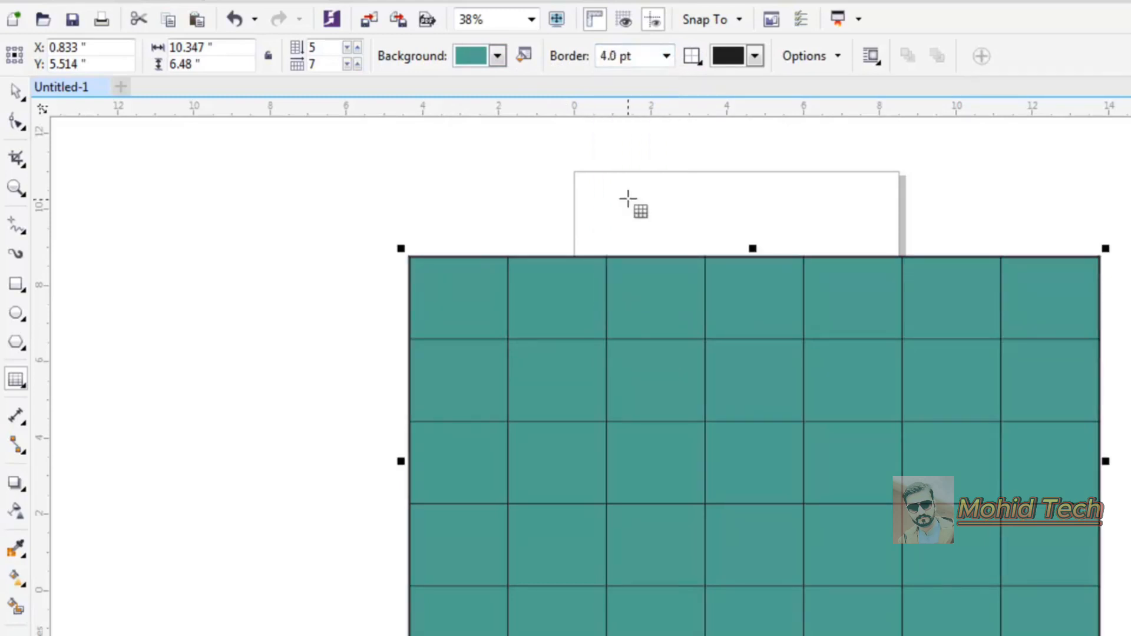
click(698, 70)
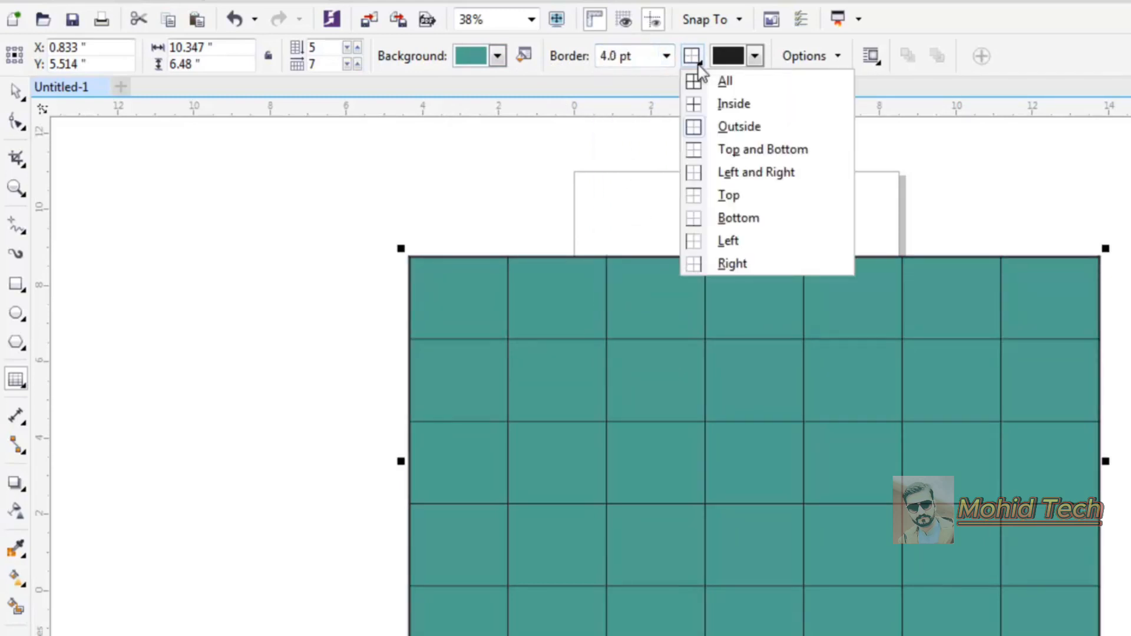
click(739, 88)
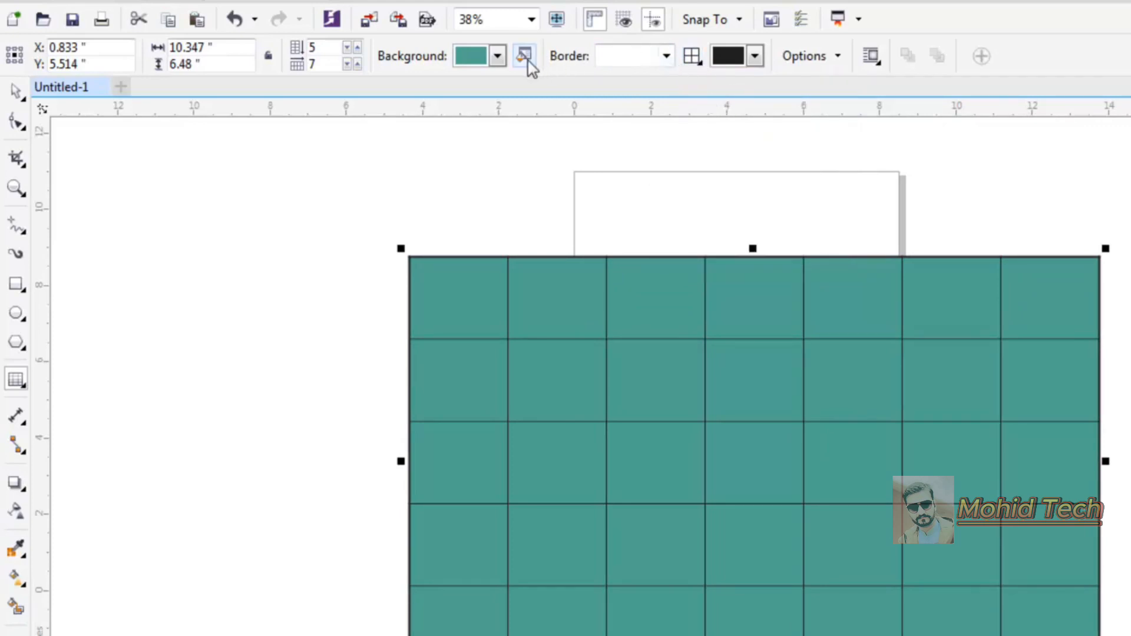
click(754, 57)
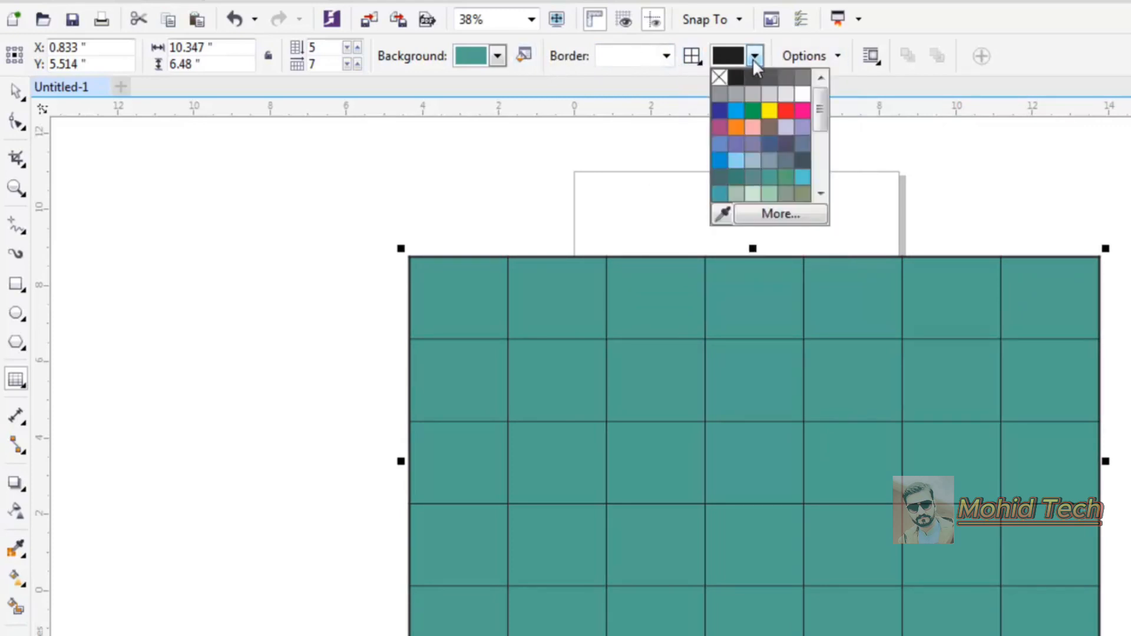
click(767, 111)
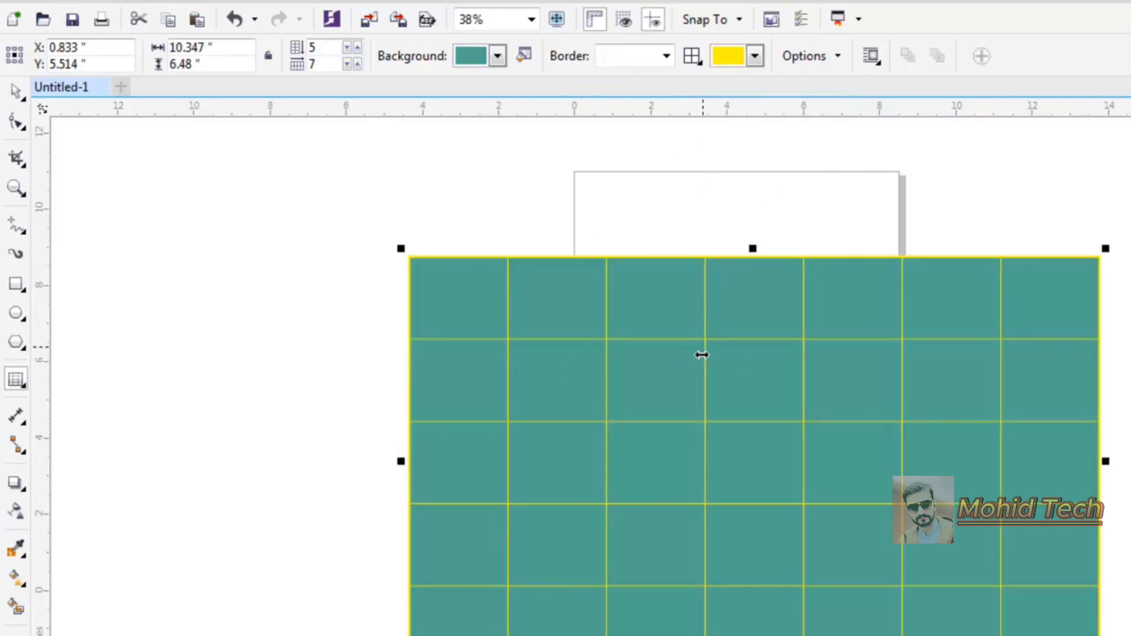
Move the table's first three column dividers to widen the first and third columns and collapse the second and fourth
drag(707, 355, 825, 364)
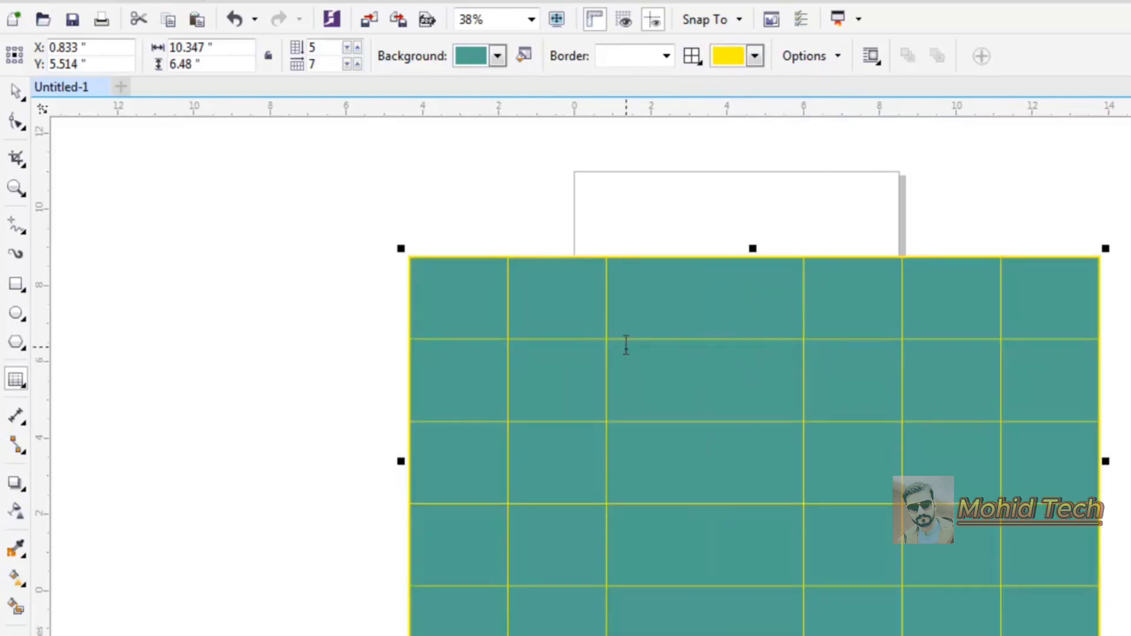
drag(609, 350, 703, 358)
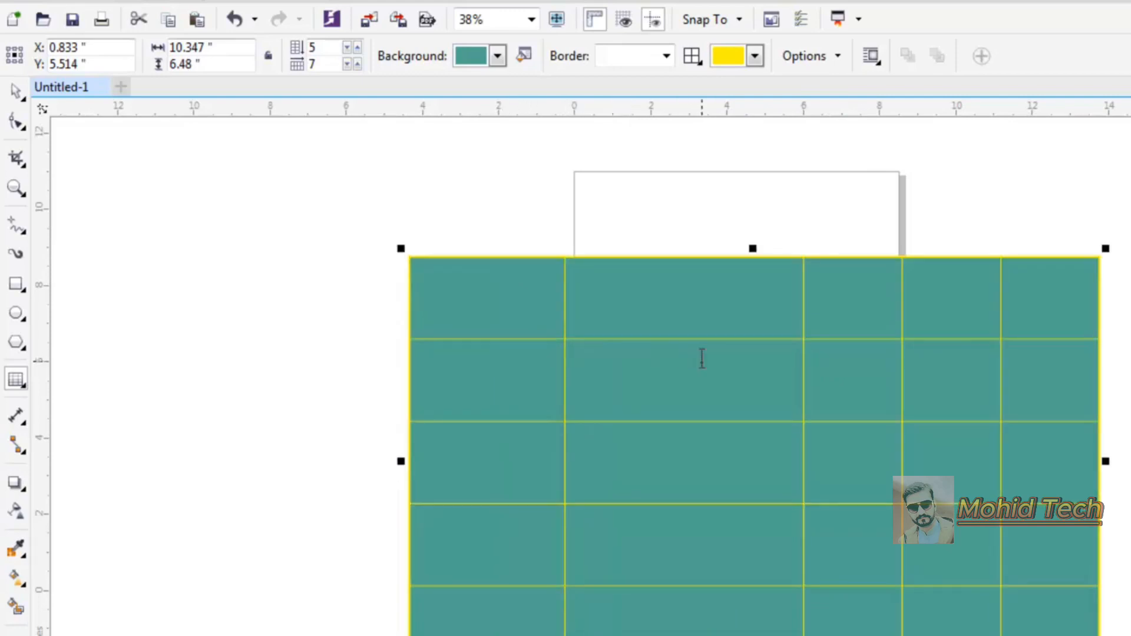
click(694, 315)
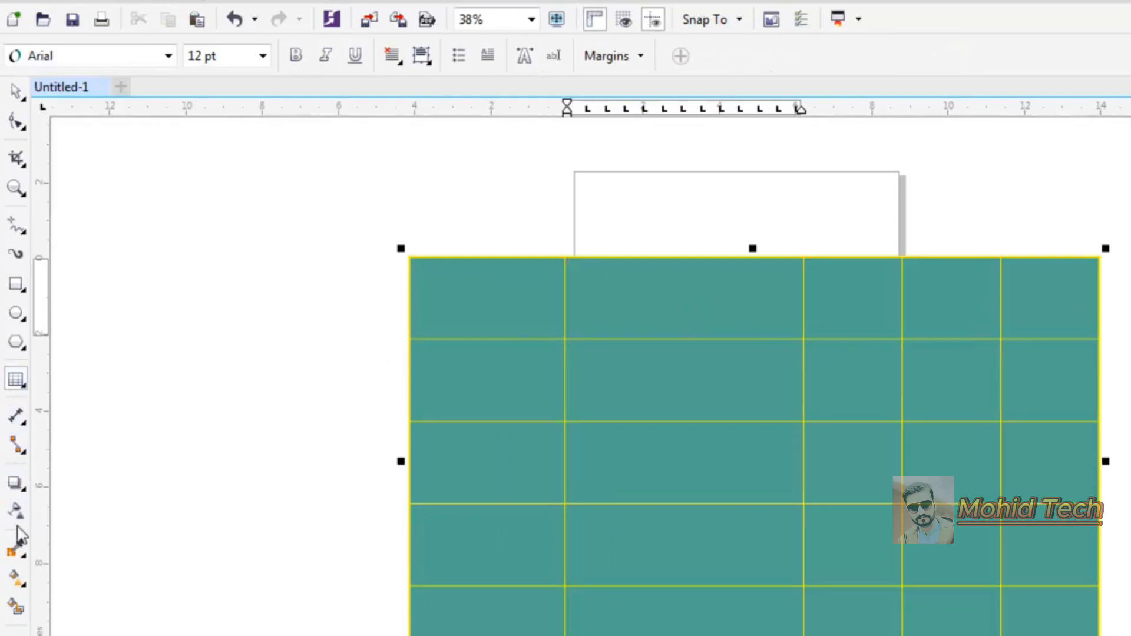
Enter "this is corel draw" in the table's first cell with the Text tool and set its font size to 36 pt
click(19, 389)
click(78, 376)
click(505, 295)
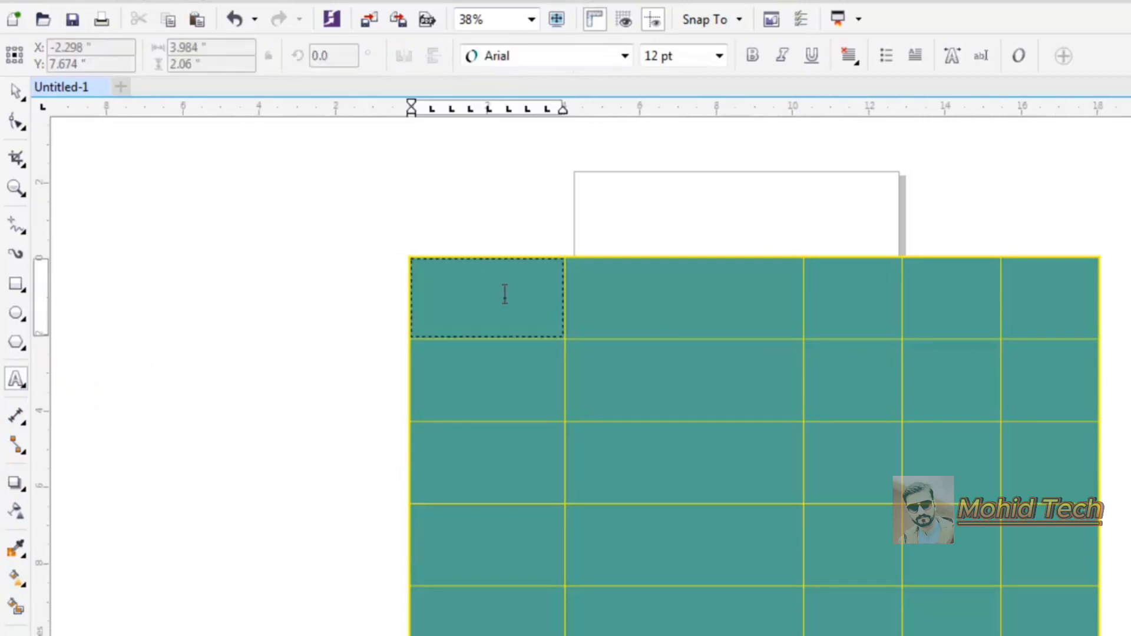
click(485, 295)
drag(480, 265, 358, 263)
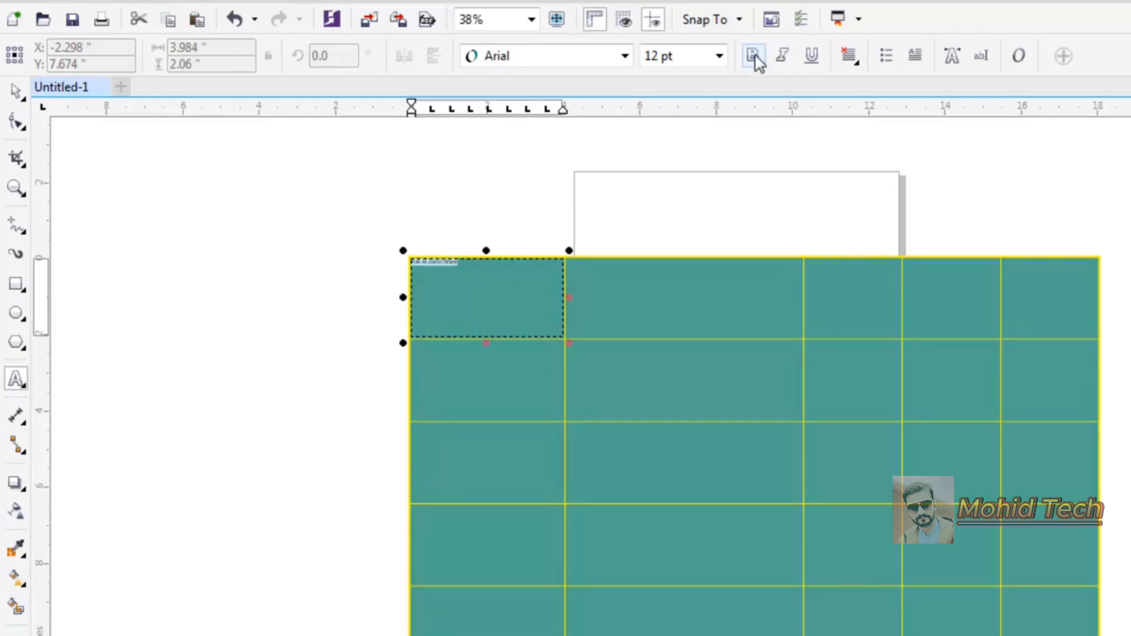
click(720, 59)
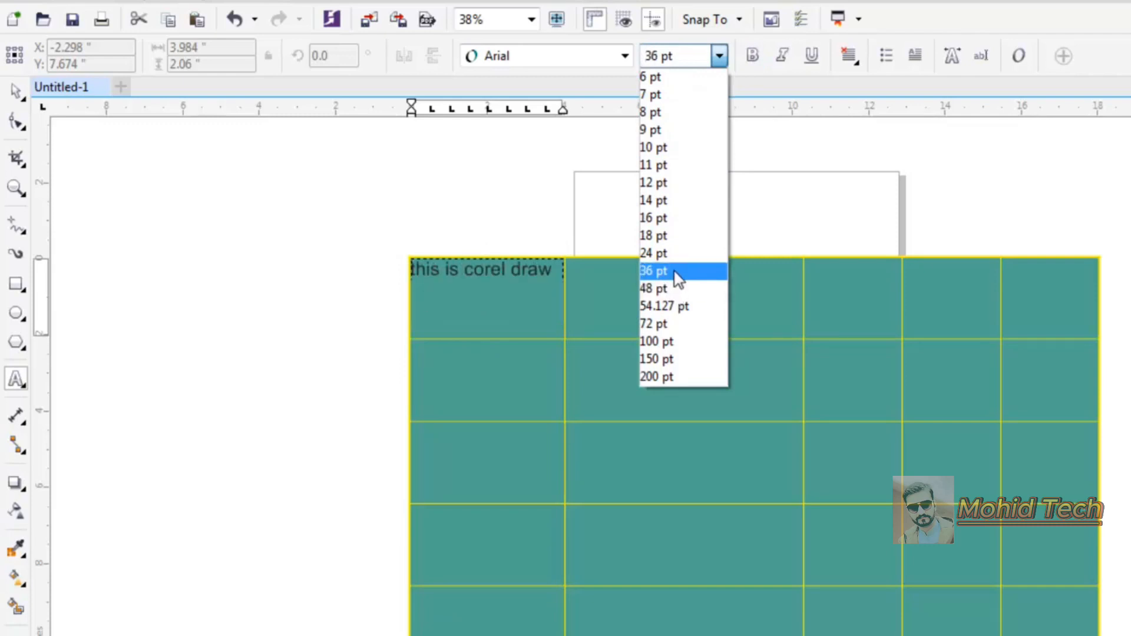
click(674, 271)
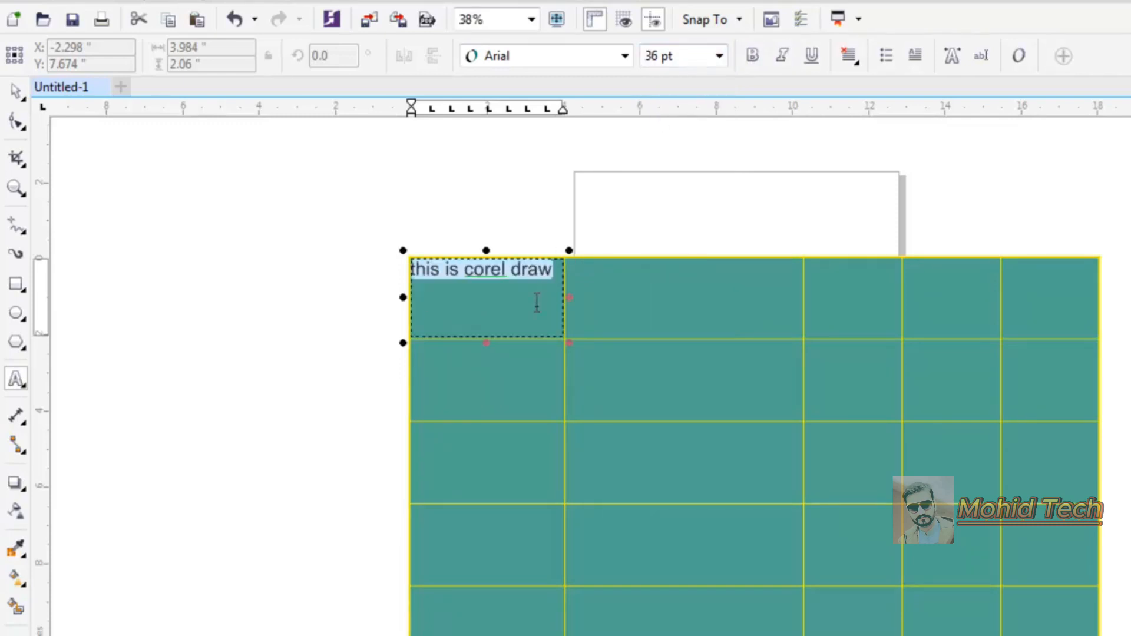
Select the whole table as an object and delete it
click(16, 92)
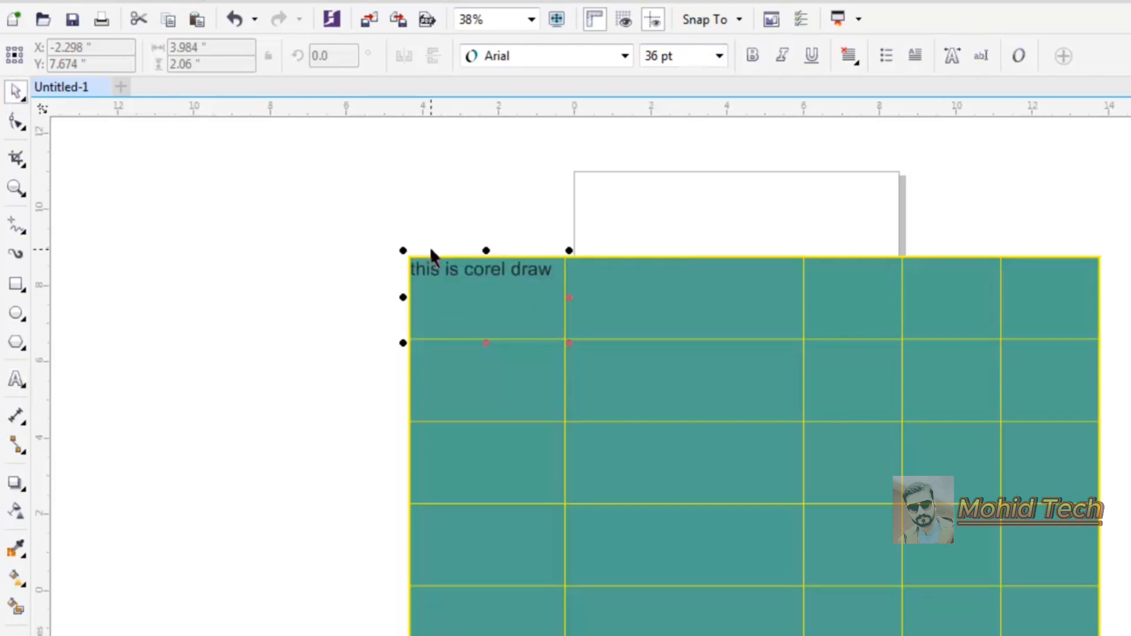
click(698, 378)
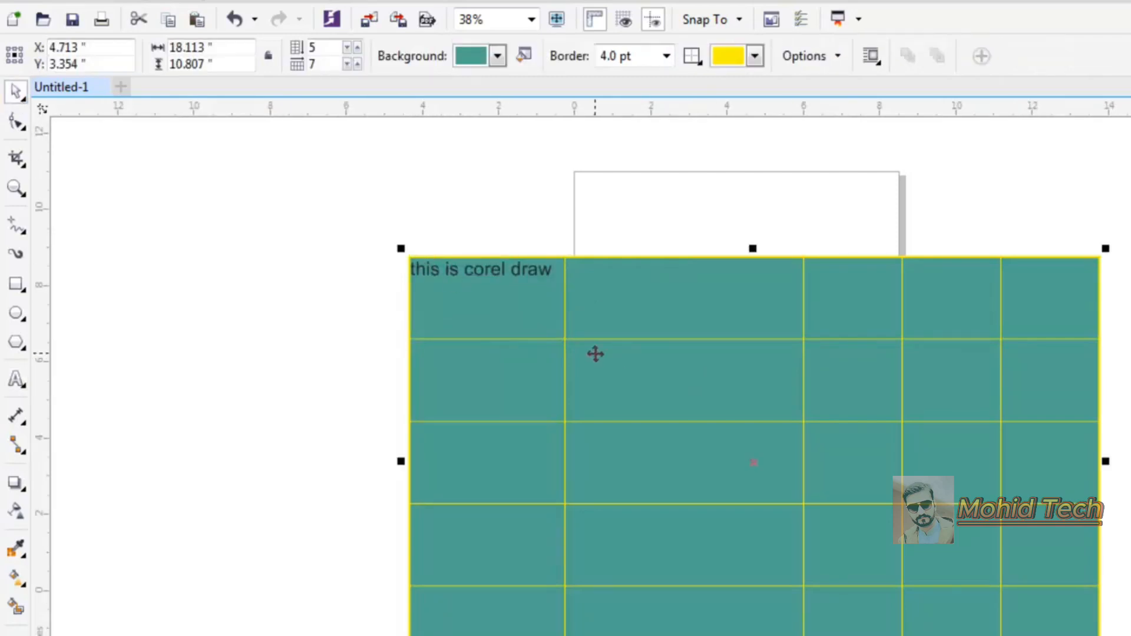
key(Delete)
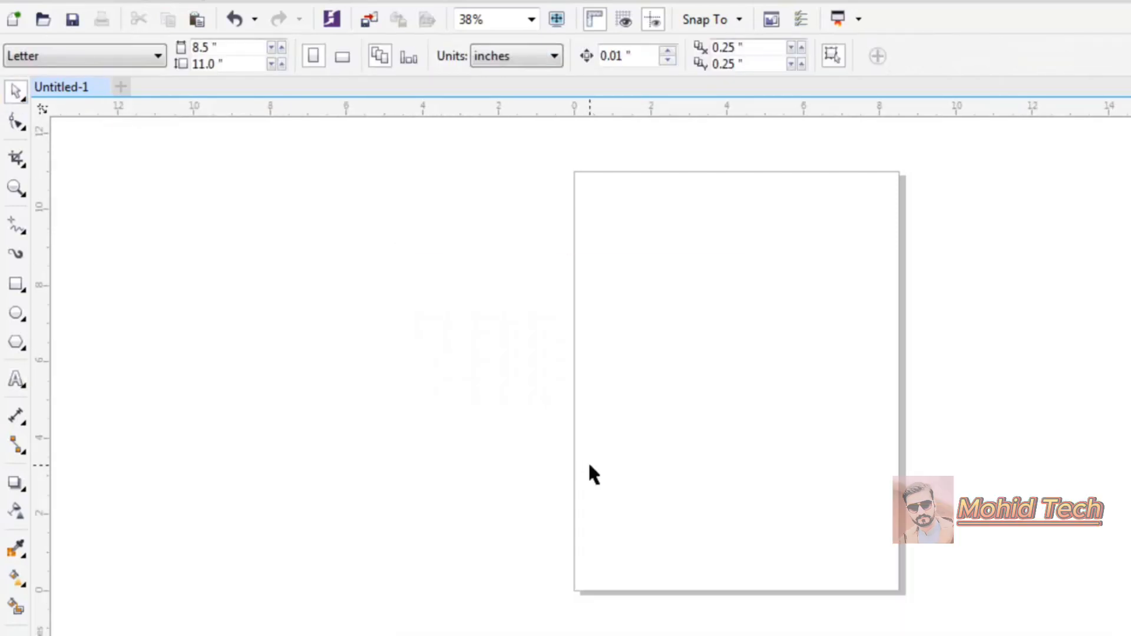
Activate the Text tool for creating new text on the empty page
click(22, 387)
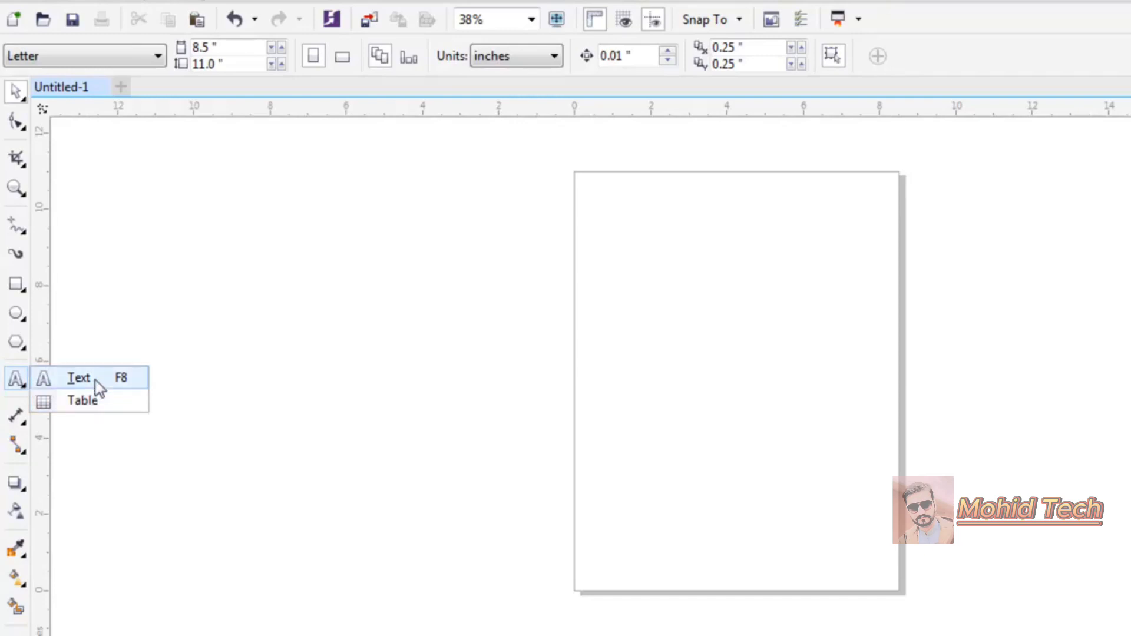
click(79, 378)
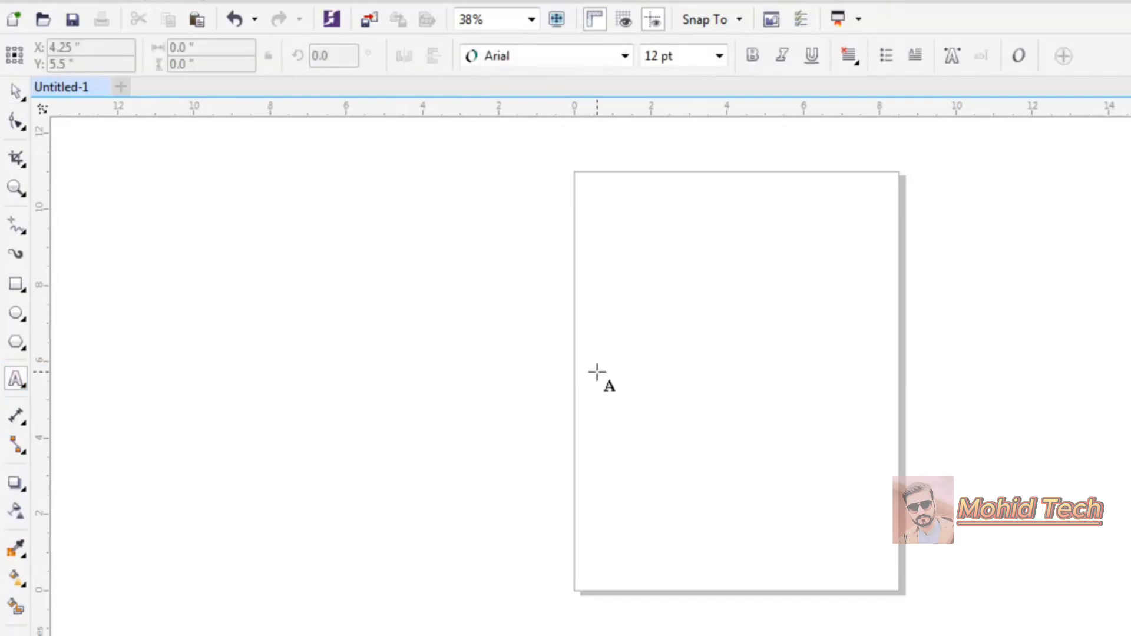